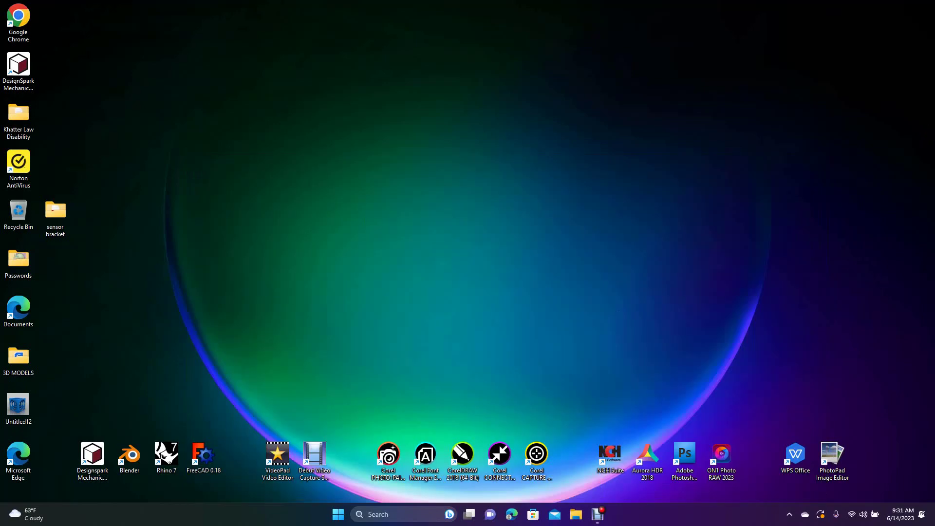
Step: Launch DesignSpark Mechanical, create an empty design document and bring its sketch grid to the front
{"action": "double_click", "coordinate": [92, 456]}
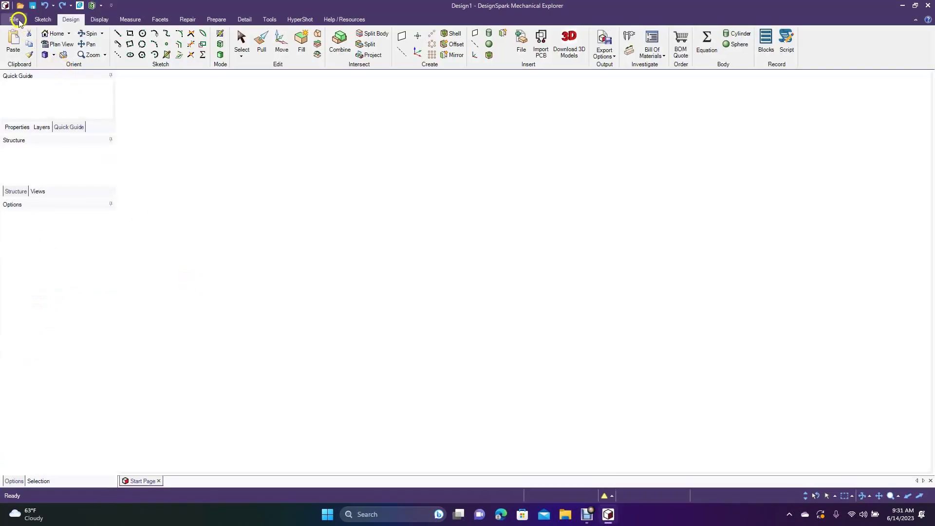
{"action": "left_click", "coordinate": [13, 19]}
{"action": "mouse_move", "coordinate": [25, 40]}
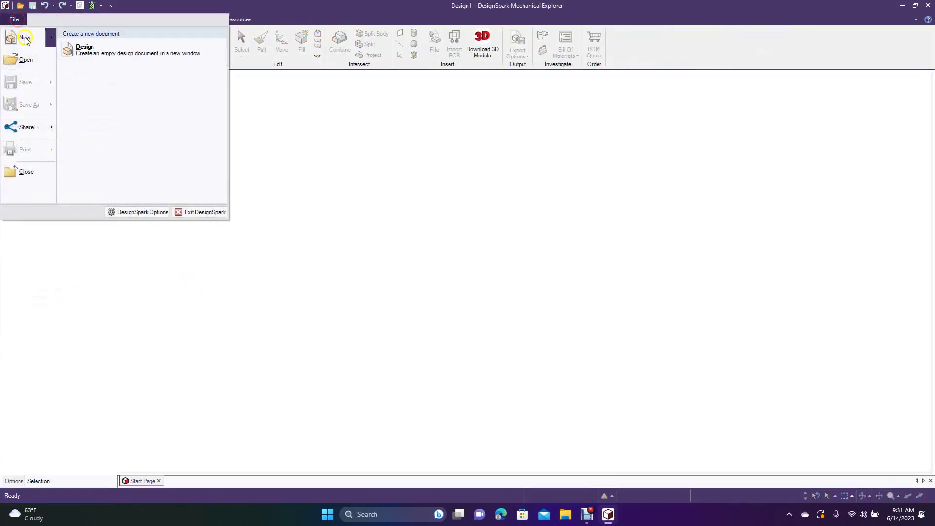
{"action": "left_click", "coordinate": [69, 47]}
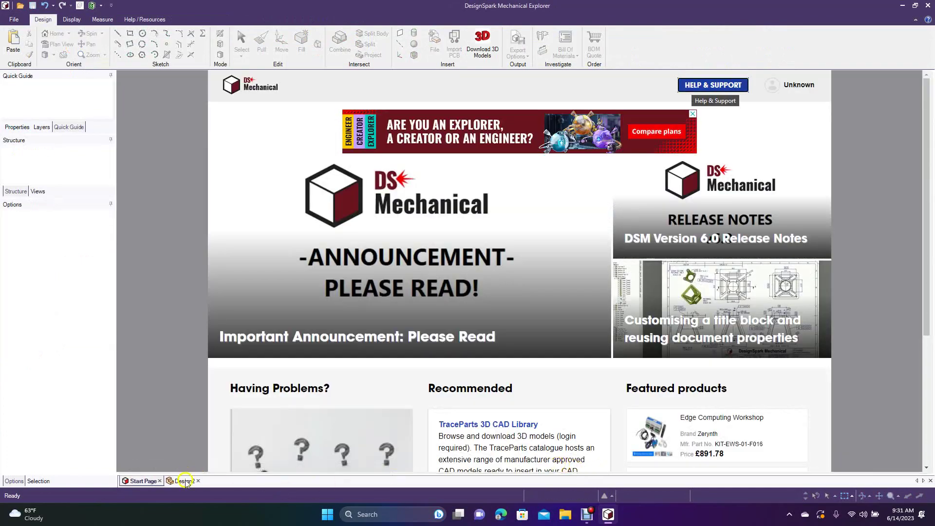
{"action": "left_click", "coordinate": [184, 481]}
{"action": "left_click", "coordinate": [552, 464]}
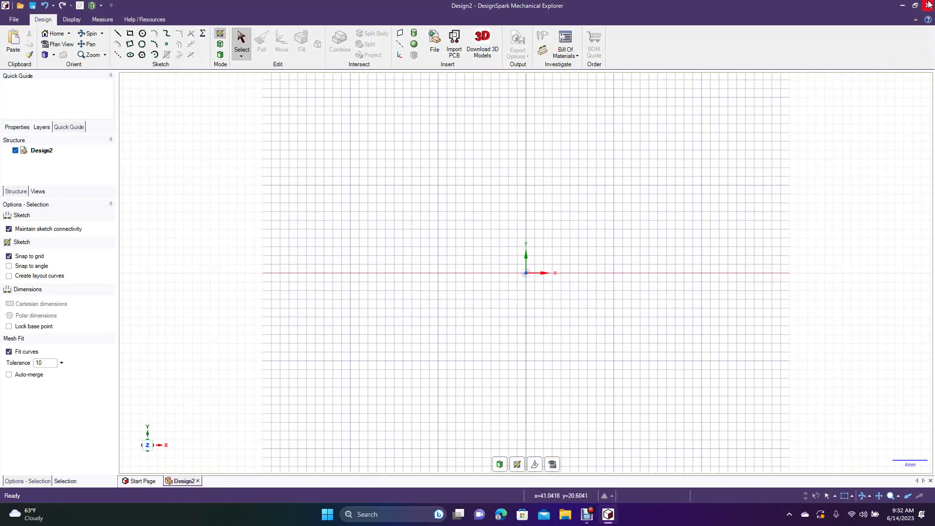
{"action": "left_click", "coordinate": [902, 5]}
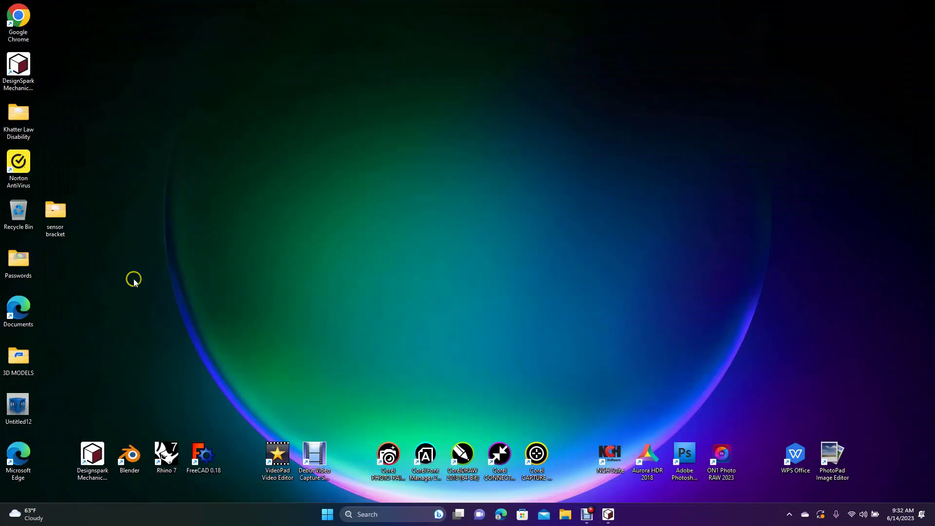
{"action": "left_click", "coordinate": [609, 515]}
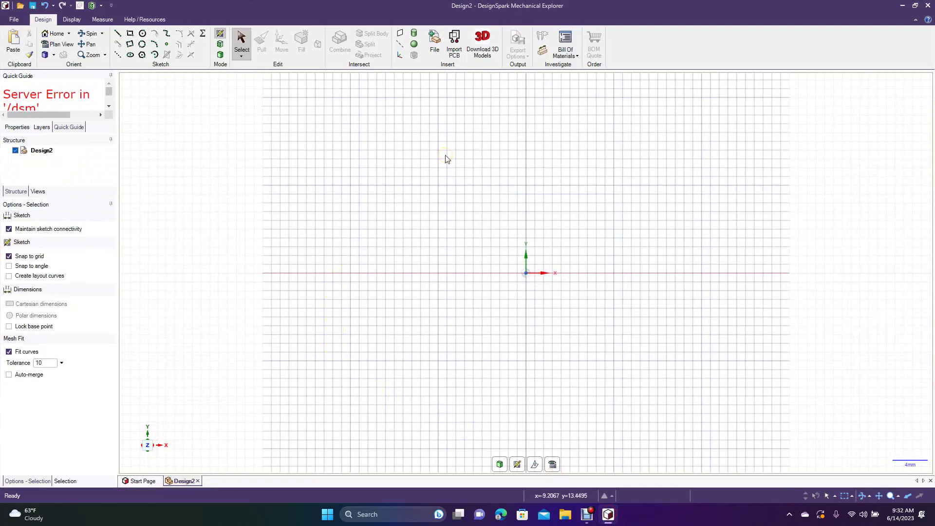
Step: Check which file types can be inserted into the design, and leave without inserting anything
{"action": "left_click", "coordinate": [436, 47]}
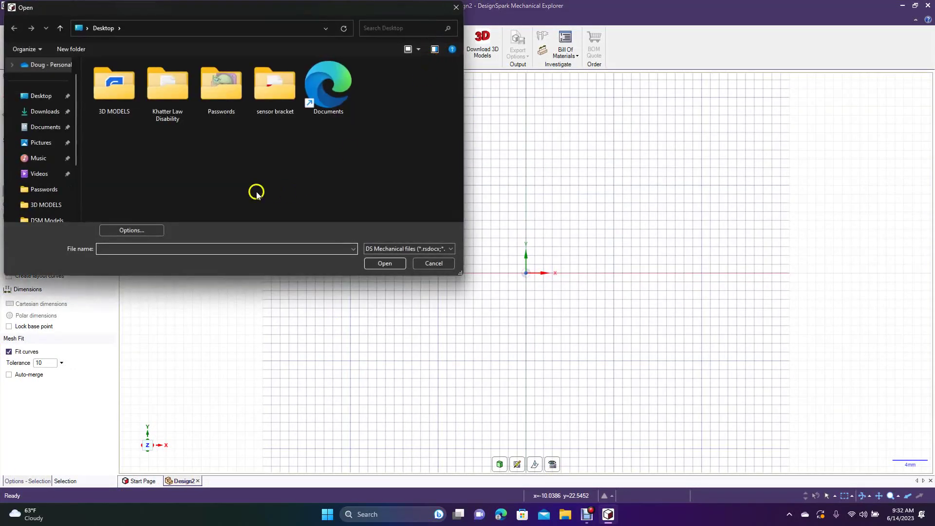
{"action": "left_click", "coordinate": [402, 248]}
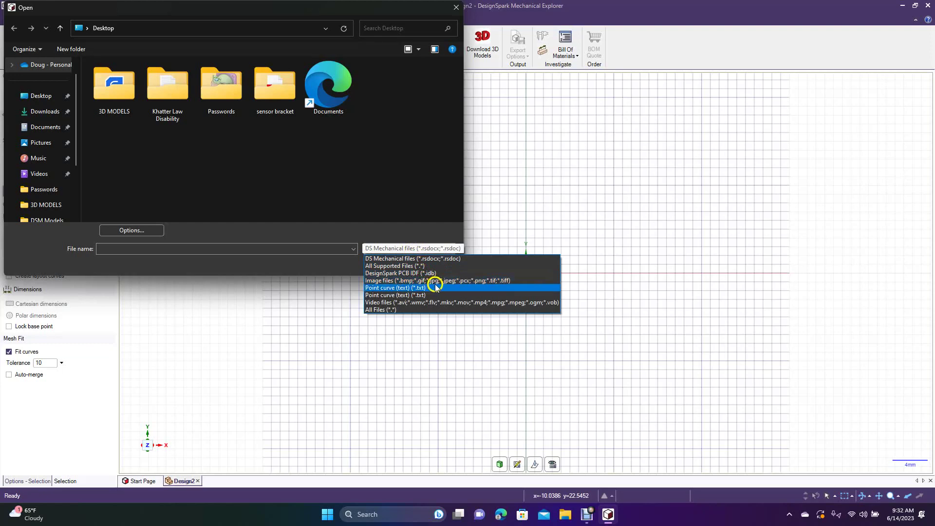
{"action": "left_click", "coordinate": [596, 235]}
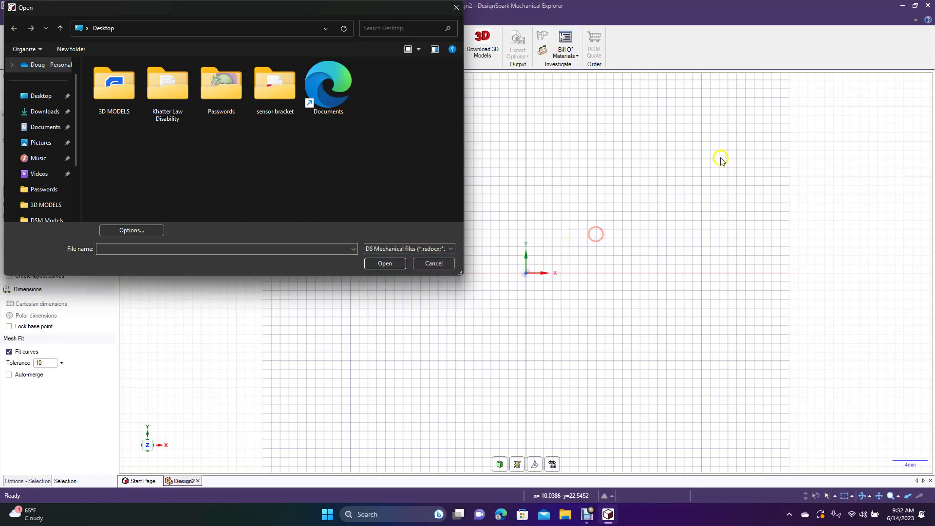
{"action": "left_click", "coordinate": [444, 263]}
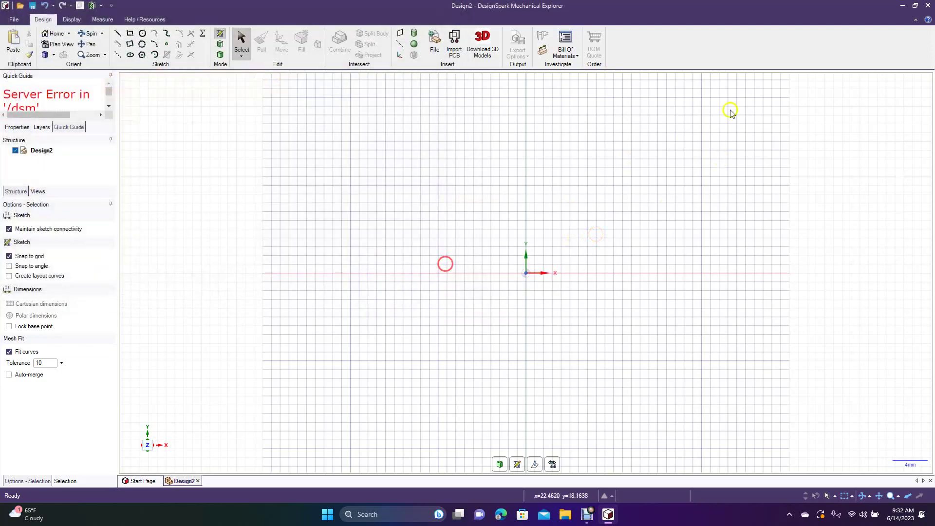
Step: From the desktop's sensor bracket folder, open the 55205K27 PDF drawing, copy its title "Sensor and Switch Mounting Bracket", and close both windows
{"action": "left_click", "coordinate": [903, 5]}
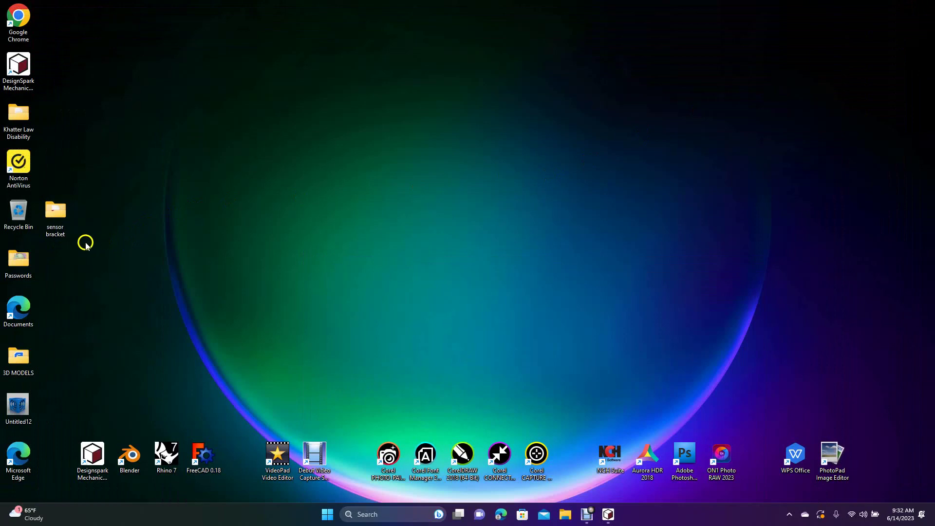
{"action": "double_click", "coordinate": [58, 212]}
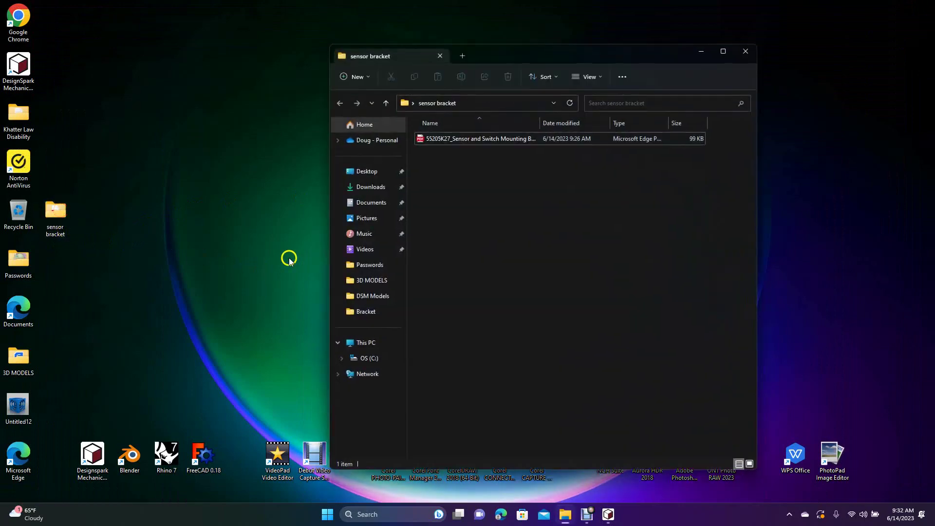
{"action": "double_click", "coordinate": [460, 139]}
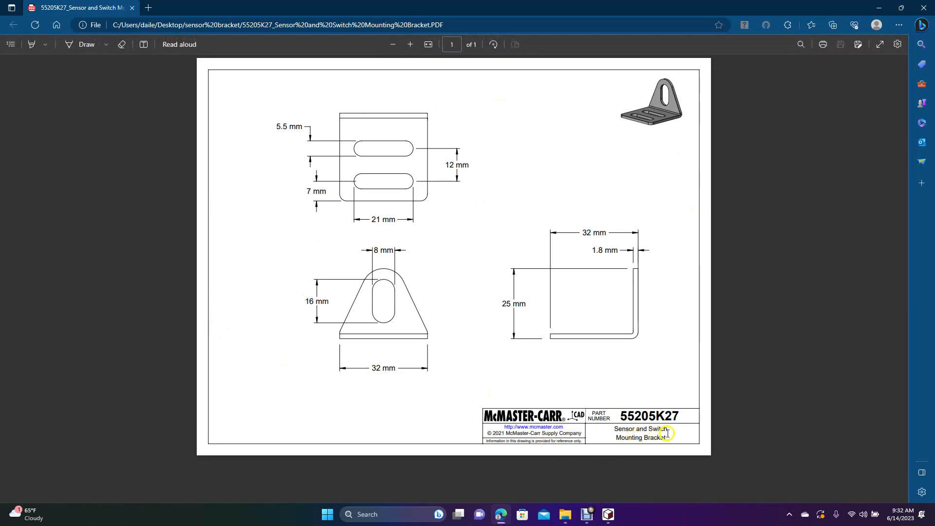
{"action": "left_click_drag", "start_coordinate": [614, 430], "coordinate": [665, 447]}
{"action": "key", "text": "ctrl+c"}
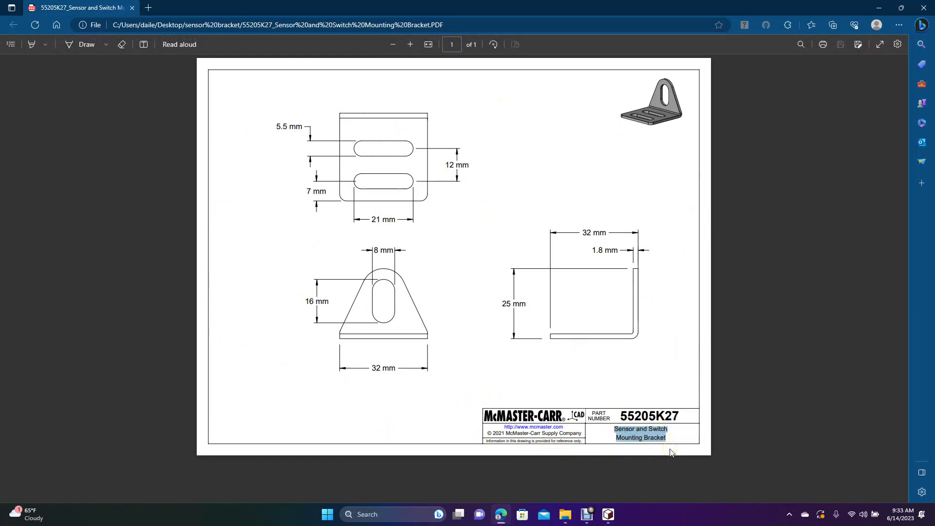
{"action": "left_click", "coordinate": [925, 8]}
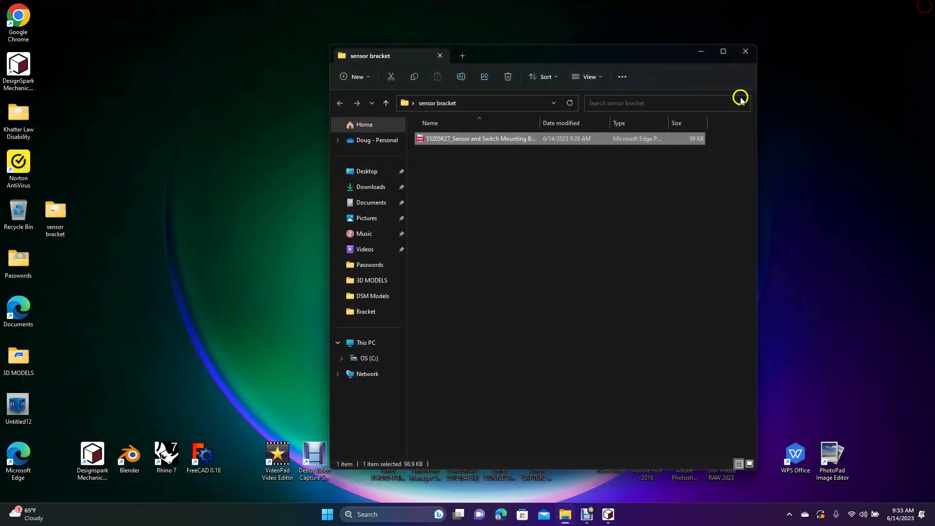
{"action": "left_click", "coordinate": [745, 50]}
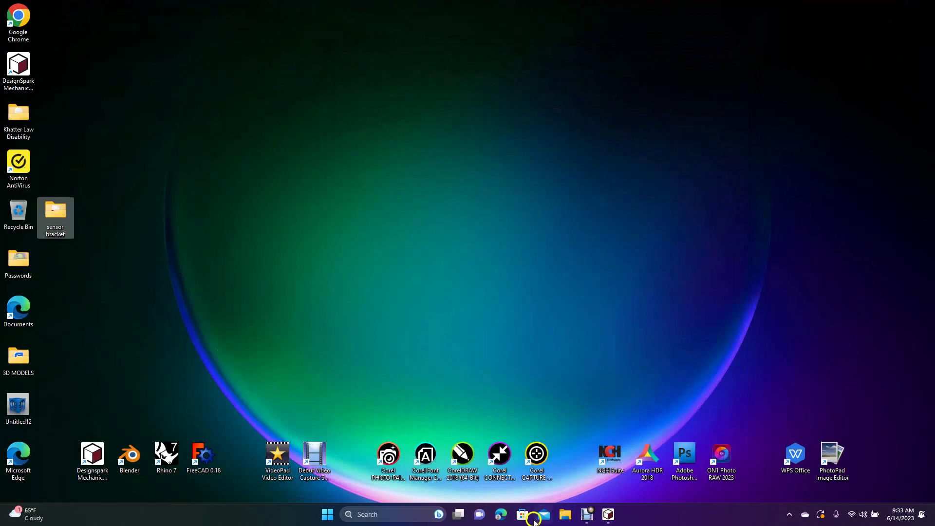
Step: Switch to Microsoft Edge, search the web for mcmaster-carr and open the McMaster-Carr website
{"action": "left_click", "coordinate": [503, 517]}
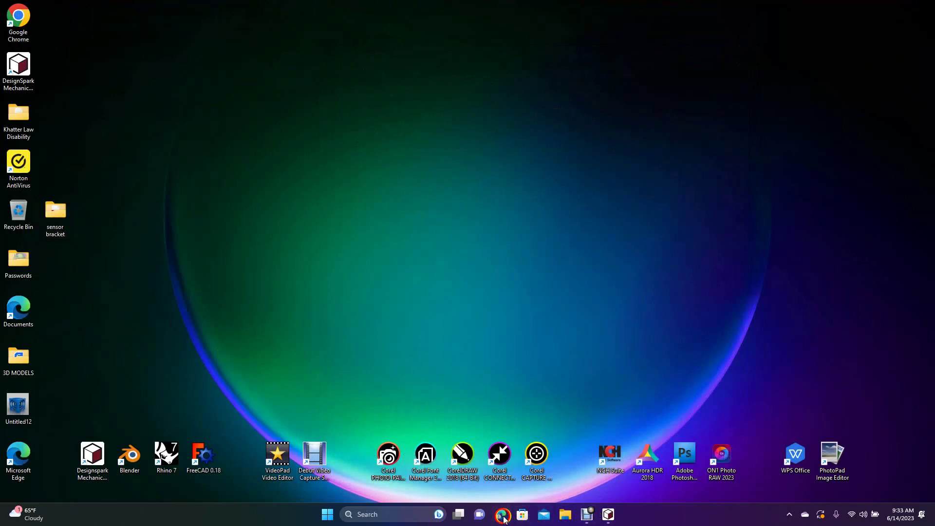
{"action": "left_click", "coordinate": [309, 72]}
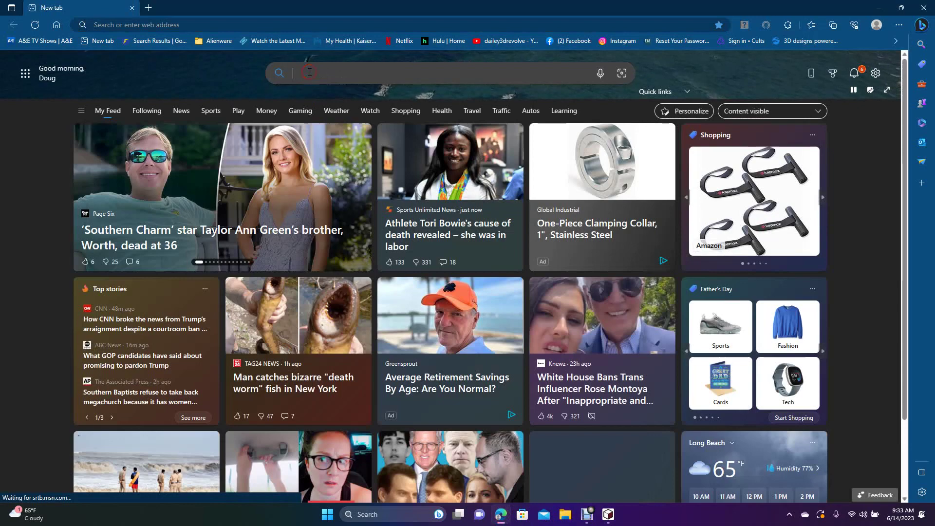
{"action": "type", "text": "mc,aster"}
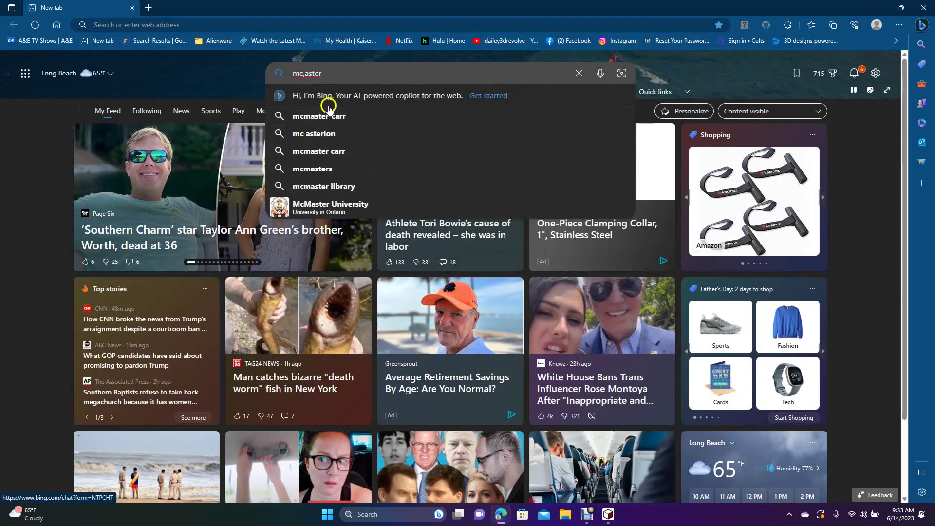
{"action": "left_click", "coordinate": [333, 117]}
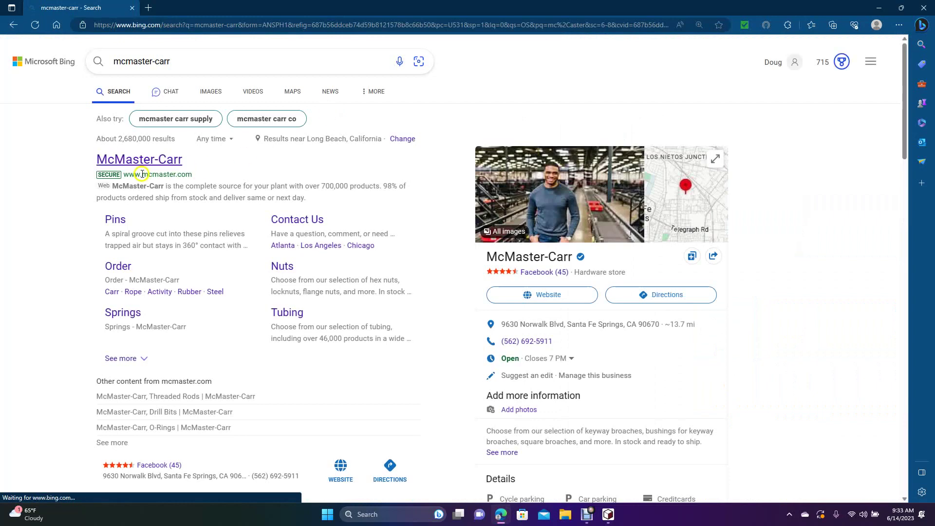
{"action": "left_click", "coordinate": [137, 160]}
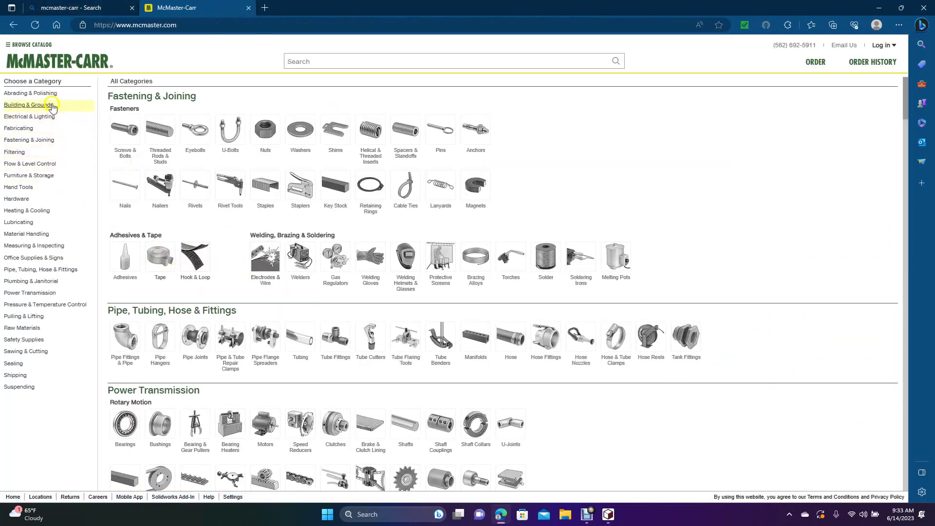
Step: Search the catalog for sensor mounting brackets and open the entry for style 3 part 55205K73
{"action": "left_click", "coordinate": [326, 63]}
{"action": "type", "text": "Sensor and Switch Mounting Bracket"}
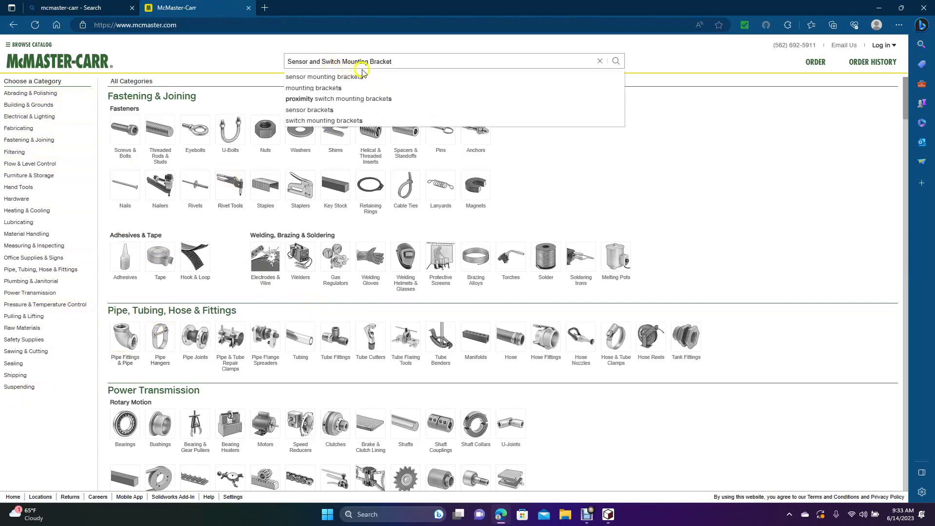
{"action": "left_click", "coordinate": [353, 78]}
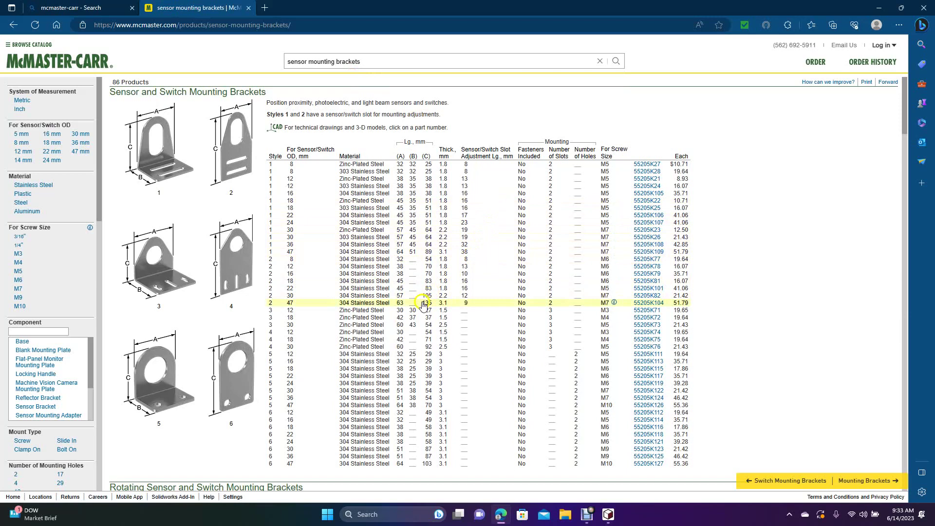
{"action": "left_click", "coordinate": [166, 274]}
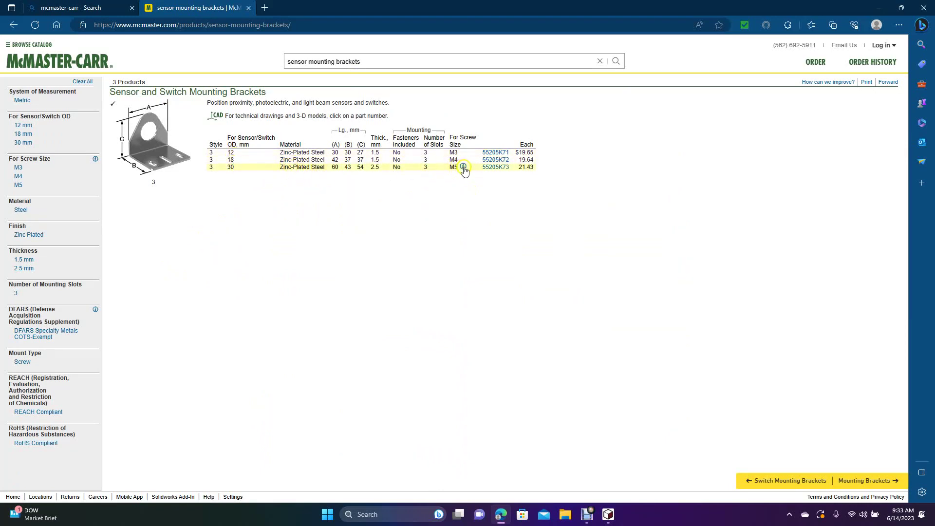
{"action": "left_click", "coordinate": [496, 168]}
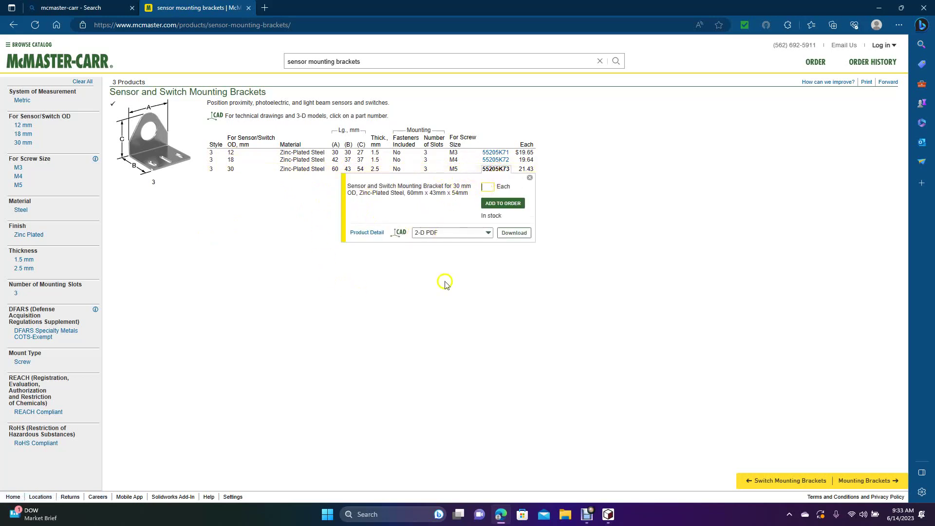
Step: Download the CAD file of part 55205K73 in 2-D DWG format
{"action": "left_click", "coordinate": [487, 234]}
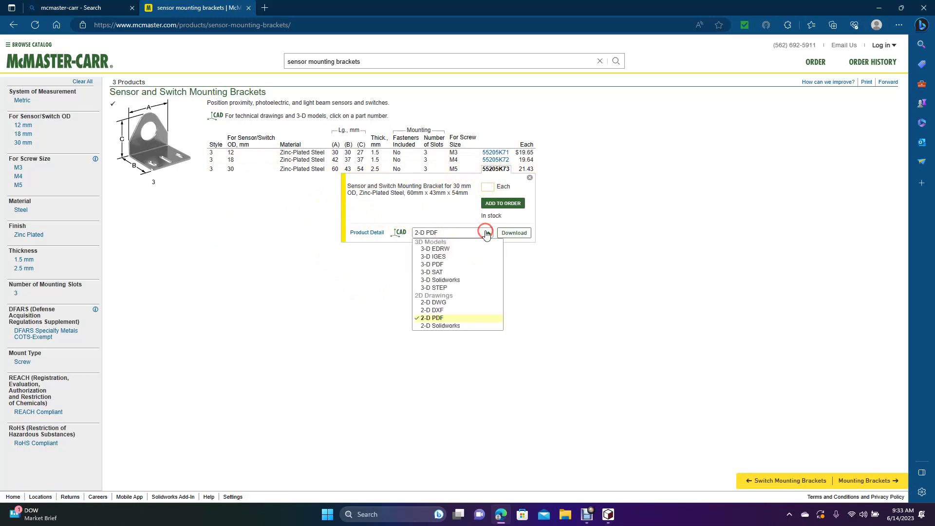
{"action": "left_click", "coordinate": [447, 249]}
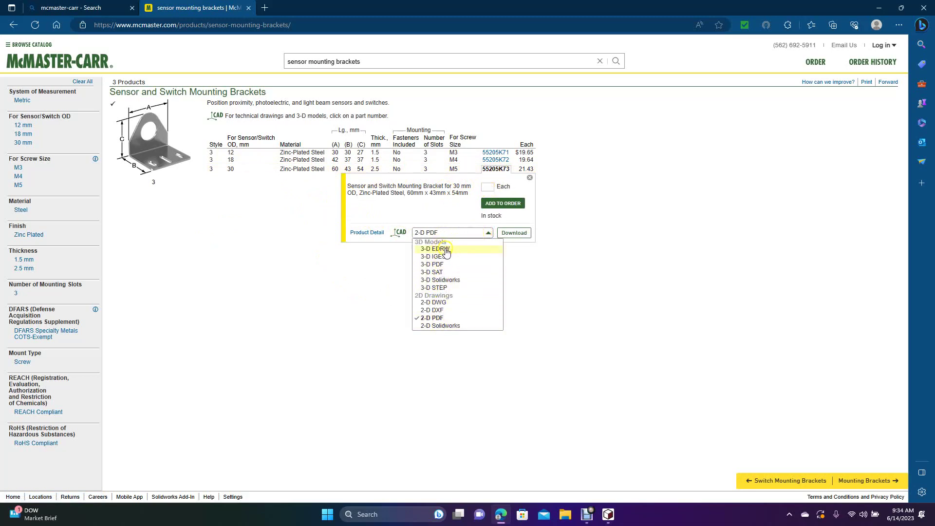
{"action": "left_click", "coordinate": [438, 303]}
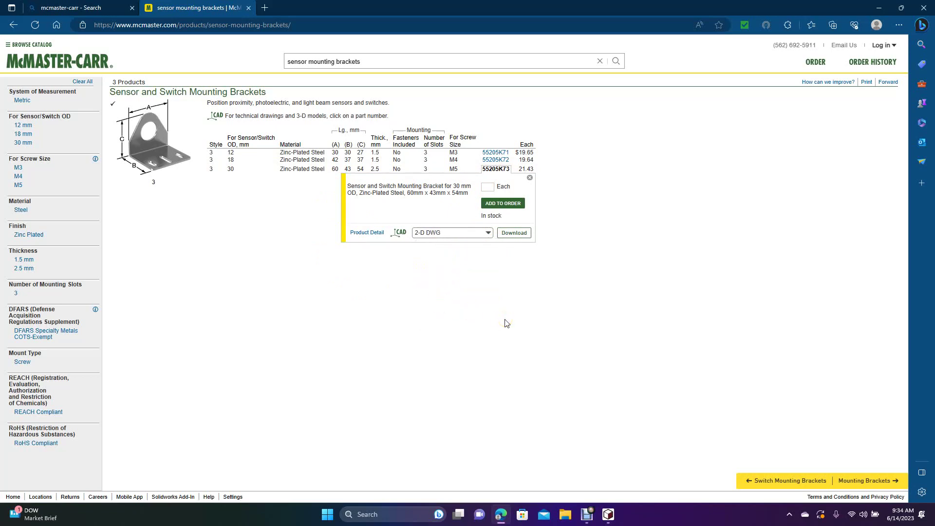
{"action": "left_click", "coordinate": [514, 234]}
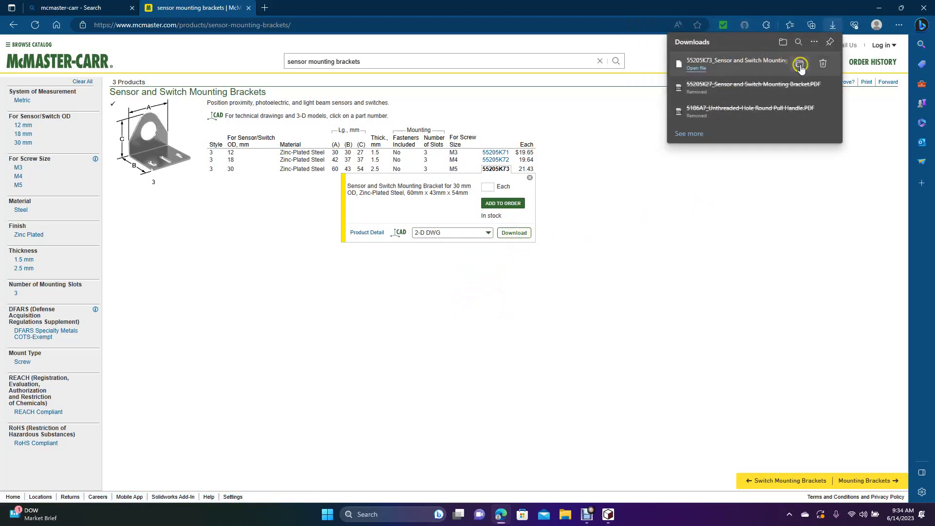
Step: Show the downloaded 55205K73 DWG file in its folder and move it to the desktop
{"action": "left_click", "coordinate": [799, 64]}
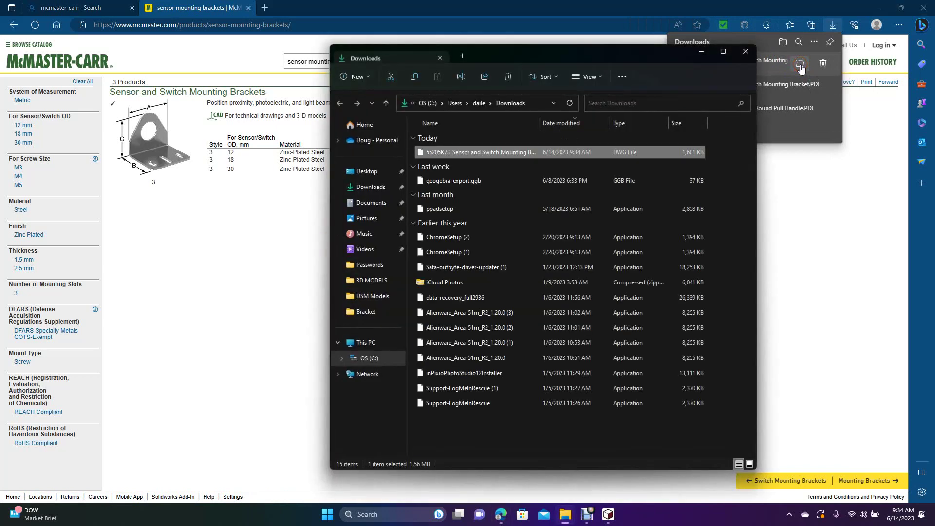
{"action": "left_click", "coordinate": [880, 9]}
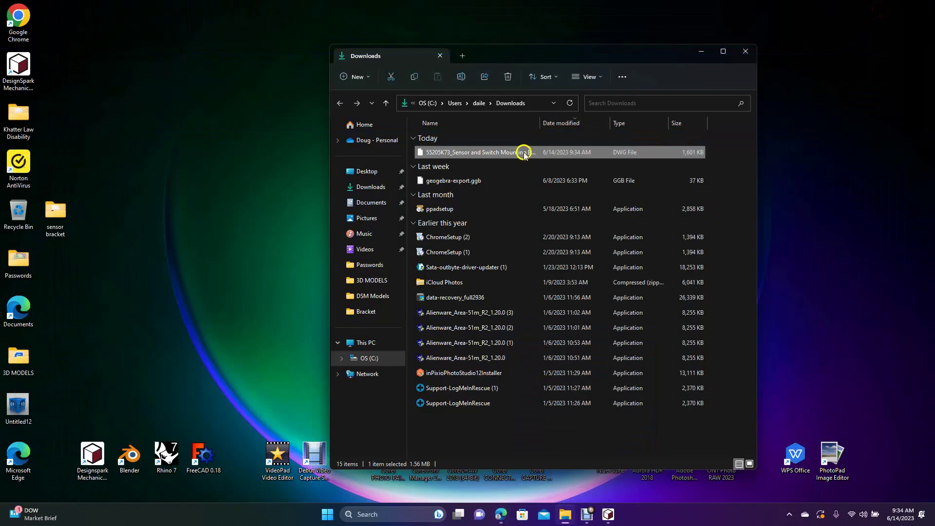
{"action": "left_click_drag", "start_coordinate": [483, 158], "coordinate": [161, 224]}
{"action": "left_click", "coordinate": [208, 234]}
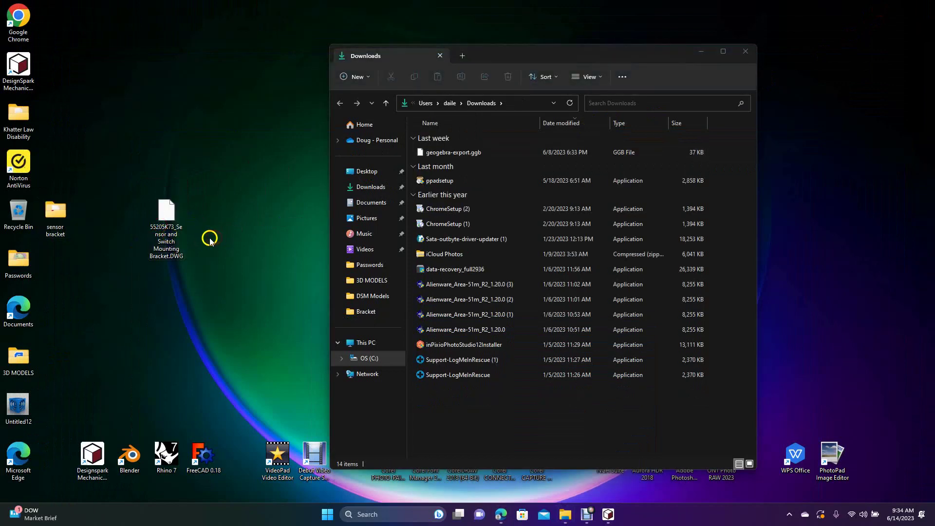
Step: Delete the 55205K73 DWG file from the desktop and return to the McMaster-Carr page in Edge
{"action": "left_click", "coordinate": [161, 209]}
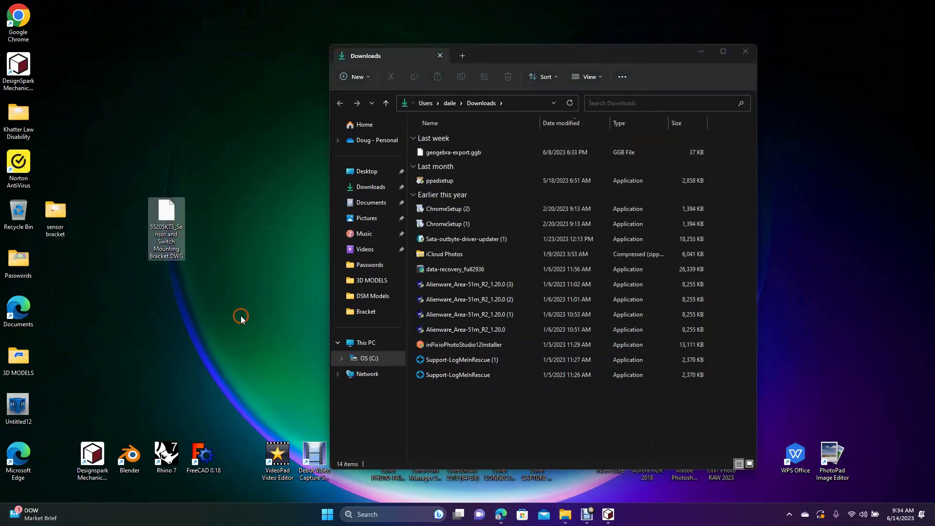
{"action": "key", "text": "Delete"}
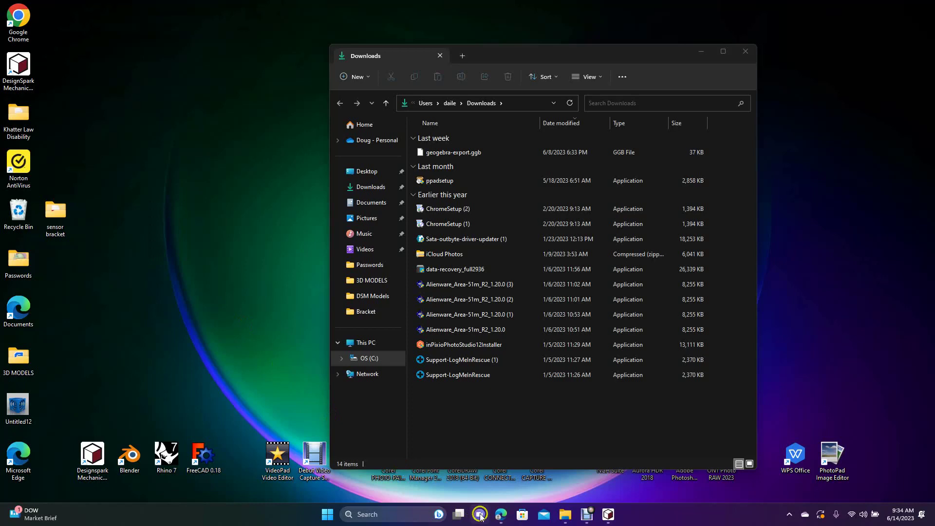
{"action": "left_click", "coordinate": [500, 515]}
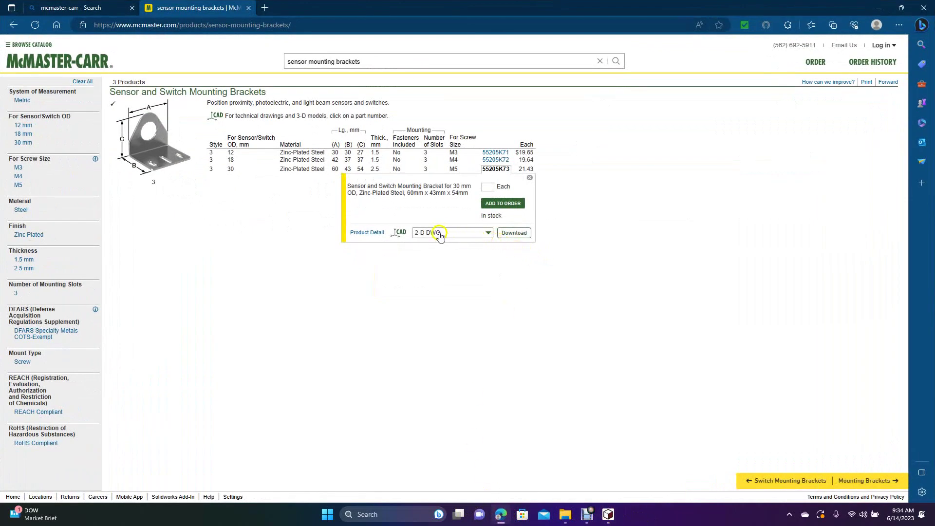
Step: Download the CAD file of part 55205K73 in 2-D PDF format
{"action": "left_click", "coordinate": [489, 232]}
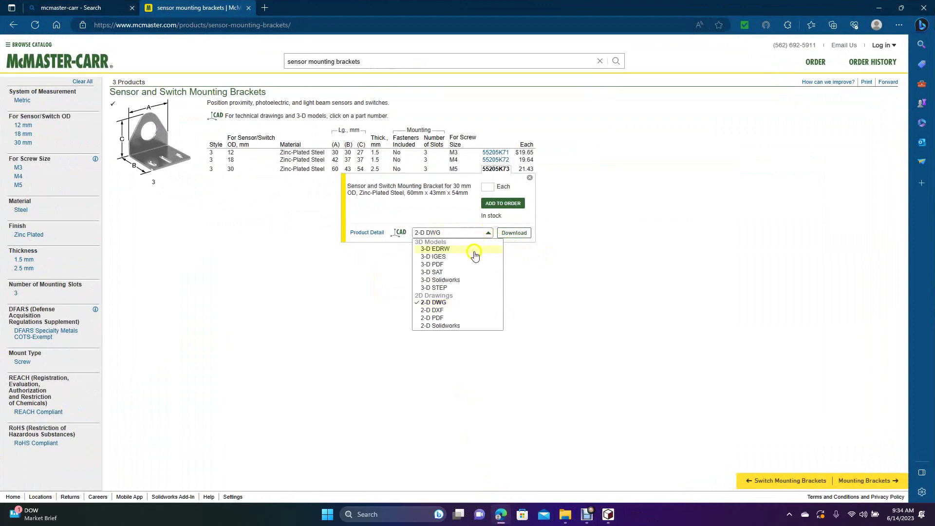
{"action": "left_click", "coordinate": [444, 311]}
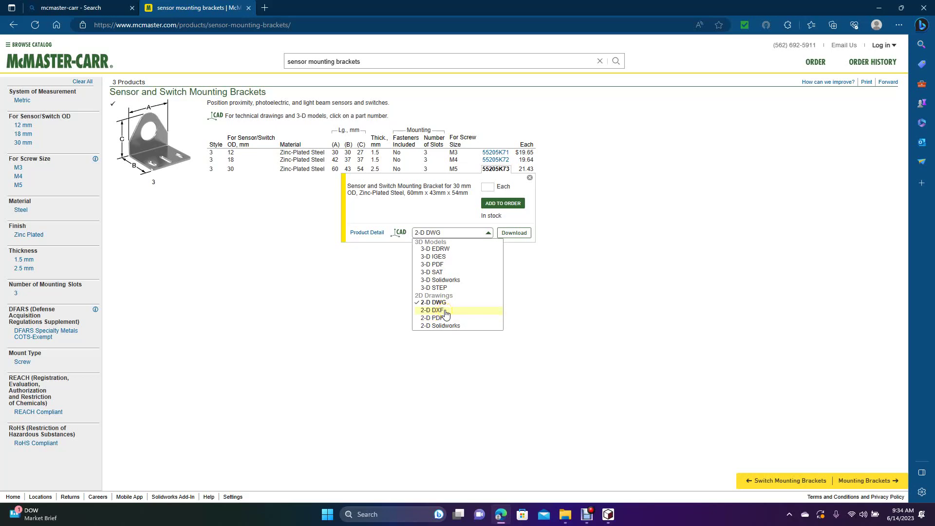
{"action": "left_click", "coordinate": [439, 318]}
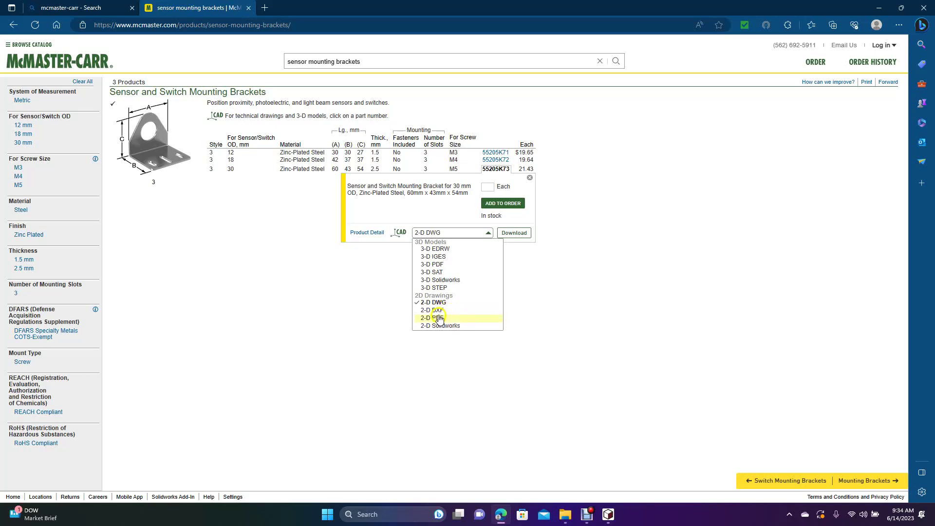
{"action": "left_click", "coordinate": [439, 318]}
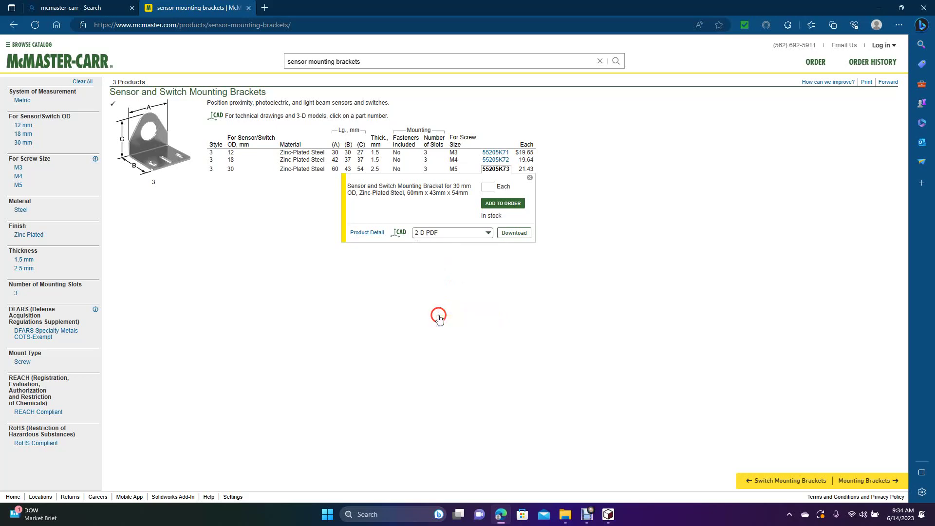
{"action": "left_click", "coordinate": [518, 233]}
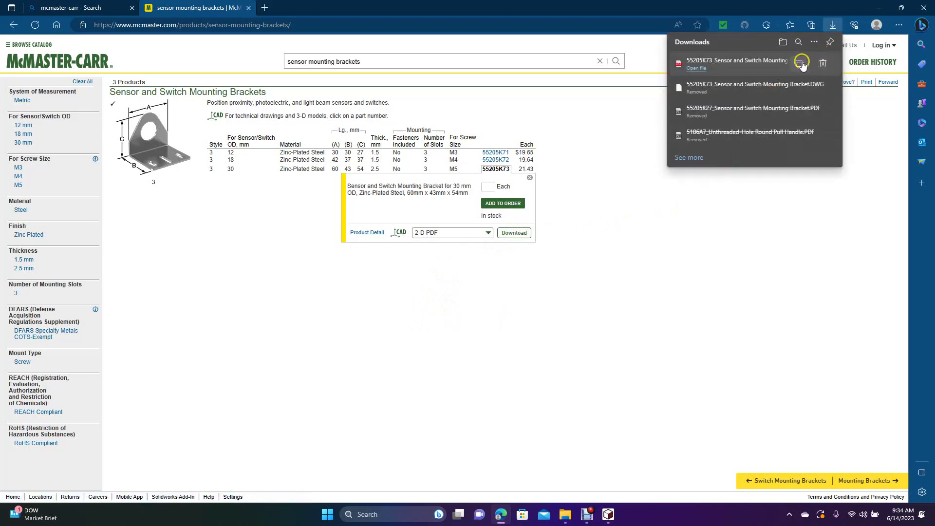
Step: Move the downloaded 55205K73 PDF from its folder to the desktop and return the Edge shortcut to the first icon column
{"action": "left_click", "coordinate": [800, 63]}
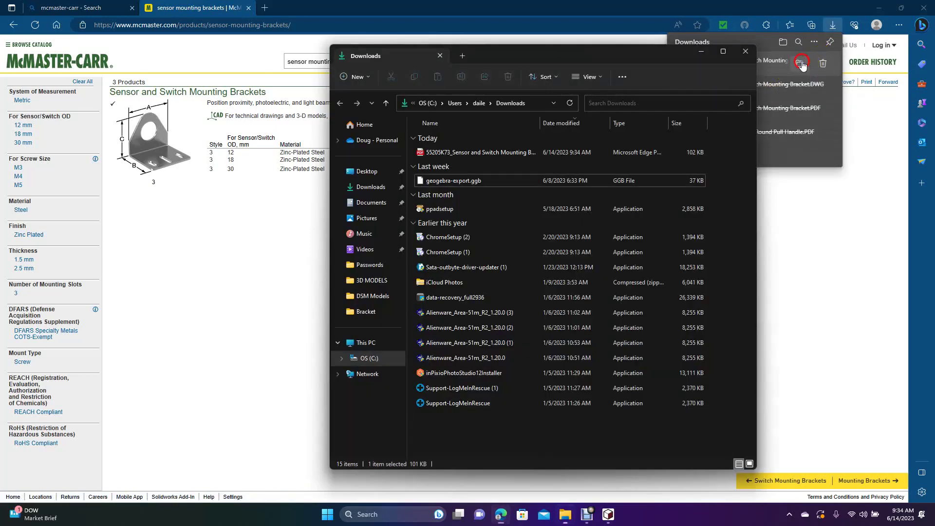
{"action": "left_click", "coordinate": [882, 9]}
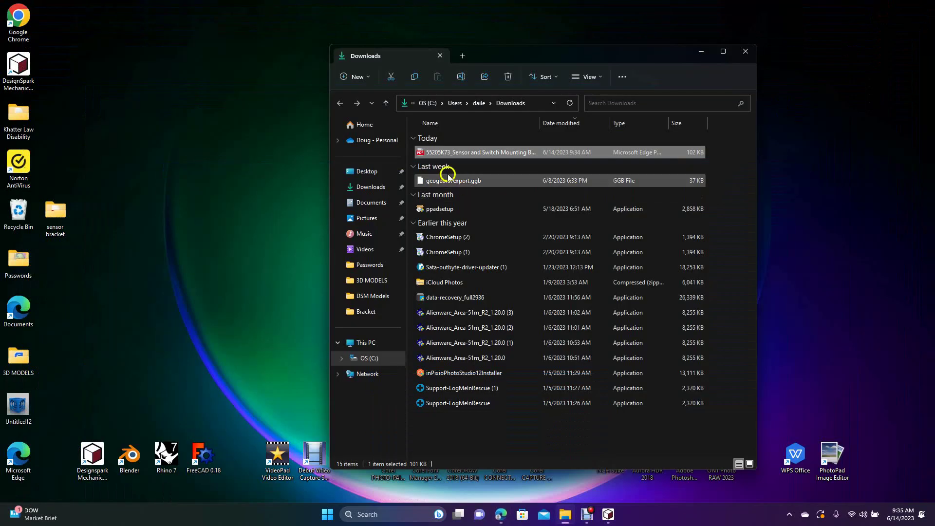
{"action": "left_click_drag", "start_coordinate": [440, 155], "coordinate": [124, 297]}
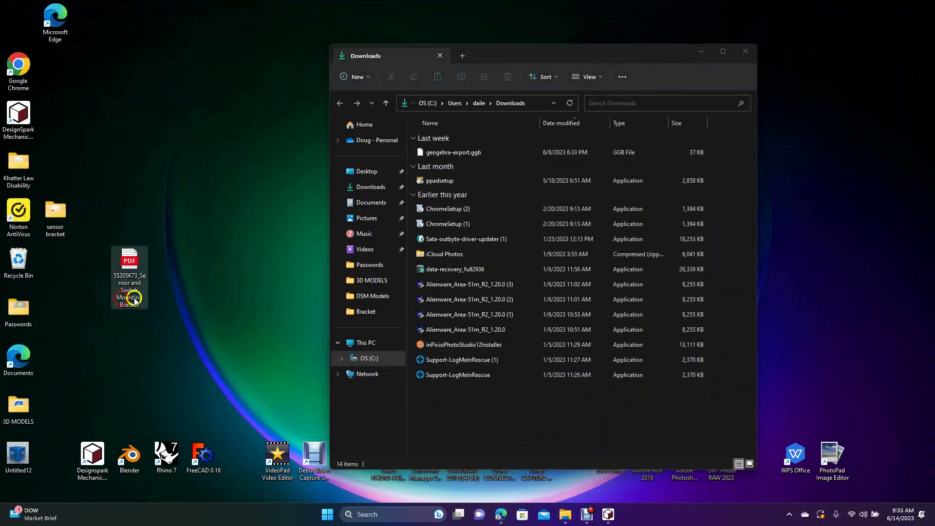
{"action": "left_click", "coordinate": [746, 51]}
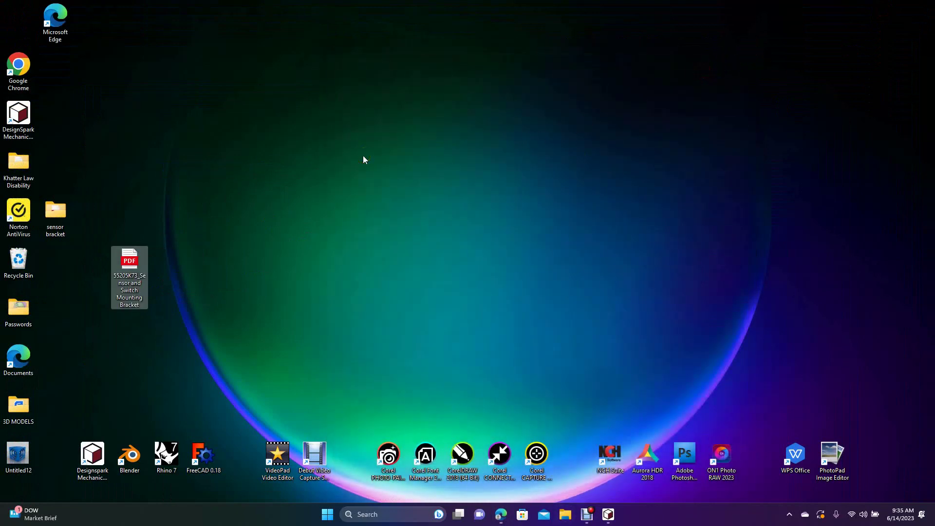
{"action": "left_click_drag", "start_coordinate": [55, 17], "coordinate": [20, 19]}
Step: Open the 55205K73 PDF from the desktop, examine the bracket's dimensioned views, and close the browser
{"action": "left_click", "coordinate": [131, 269]}
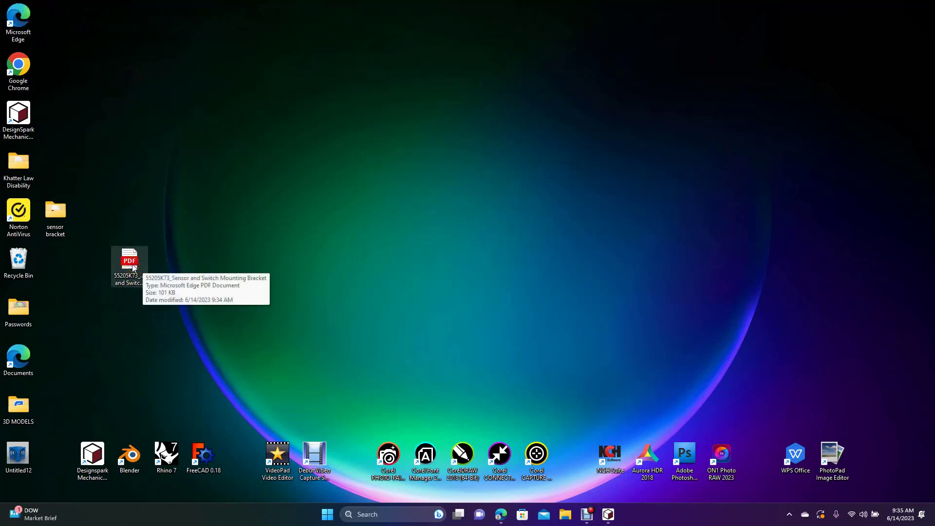
{"action": "double_click", "coordinate": [132, 268]}
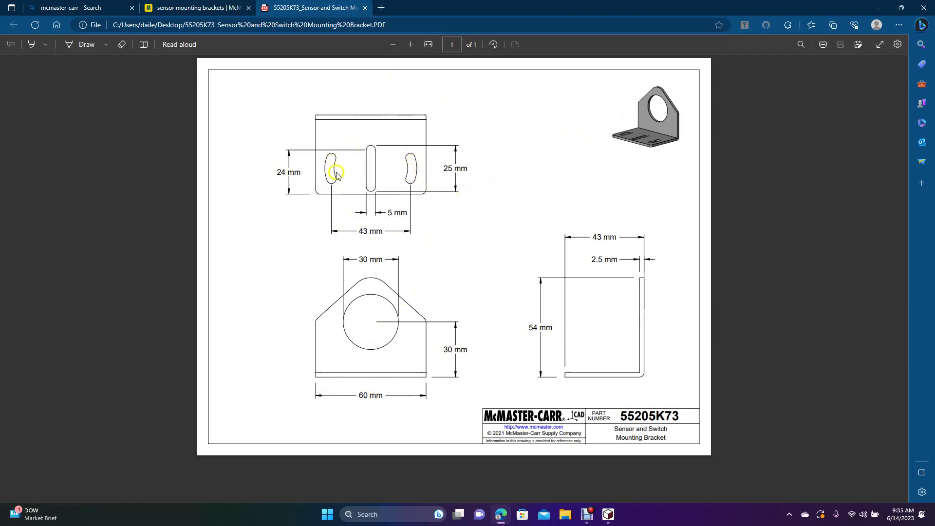
{"action": "left_click", "coordinate": [923, 8]}
Step: Delete the 55205K73 PDF from the desktop
{"action": "left_click", "coordinate": [201, 306]}
{"action": "left_click_drag", "start_coordinate": [202, 306], "coordinate": [111, 246]}
{"action": "key", "text": "Delete"}
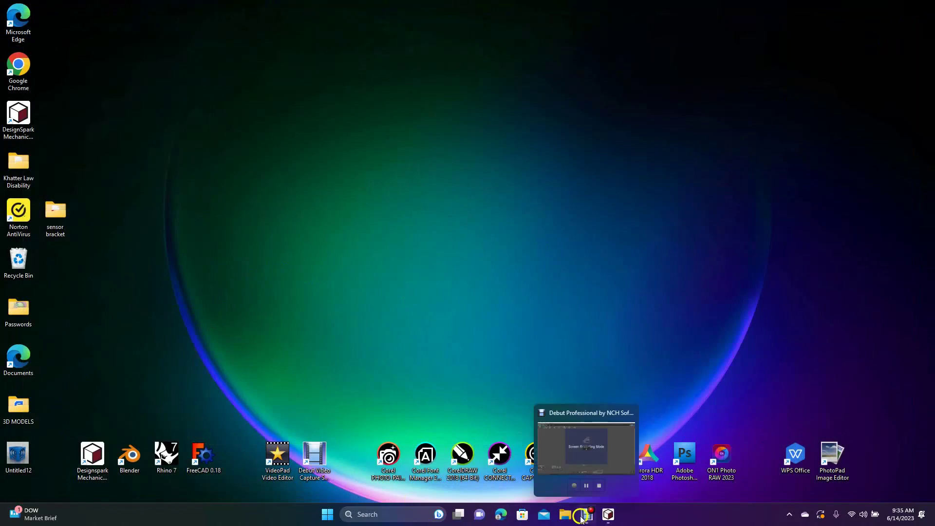
Step: Switch to Edge, search the web for mcmaster-carr and open the McMaster-Carr website
{"action": "left_click", "coordinate": [500, 517]}
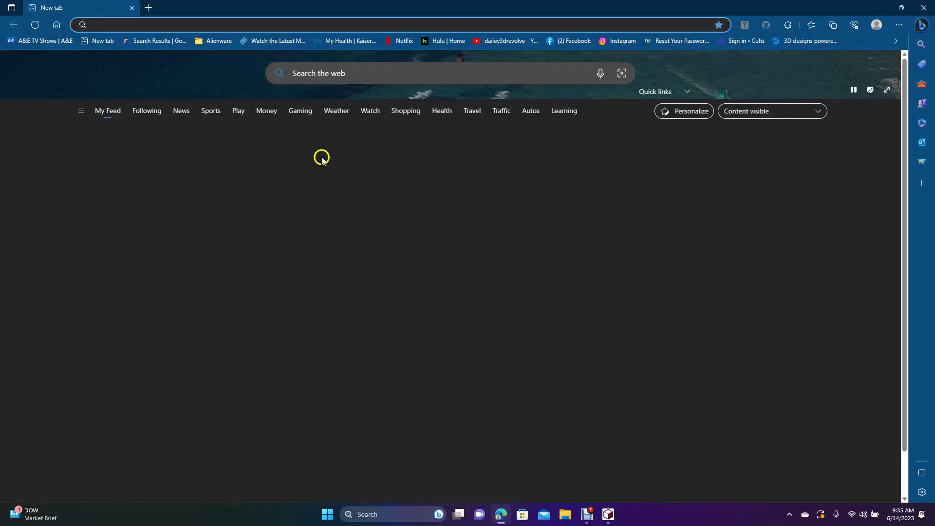
{"action": "left_click", "coordinate": [309, 71]}
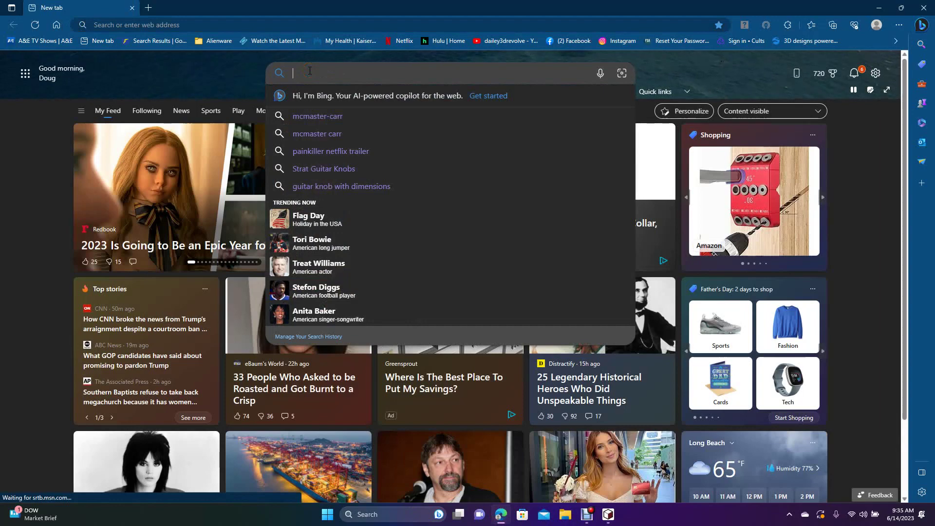
{"action": "type", "text": "mc"}
{"action": "left_click", "coordinate": [326, 115]}
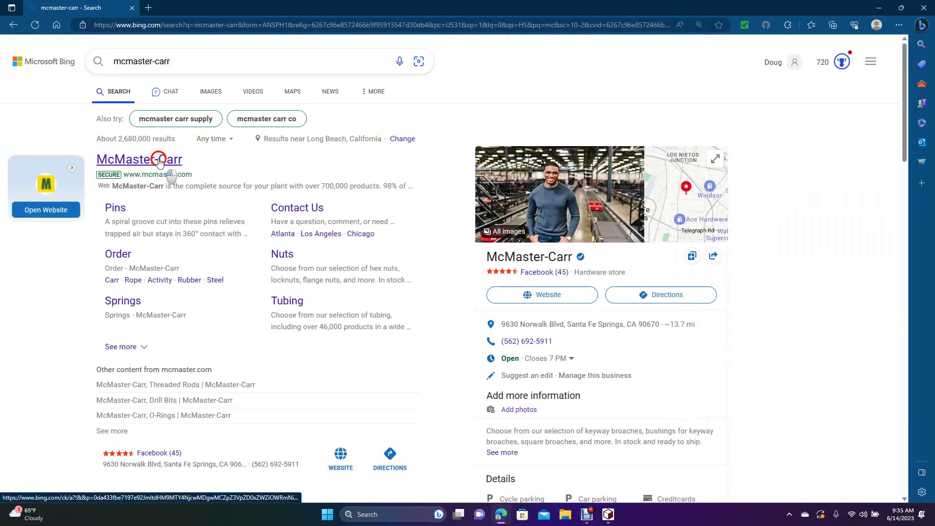
{"action": "left_click", "coordinate": [158, 159]}
Step: Search the catalog for sensor mounting brackets, limit it to style 5 and open the entry for part 55205K126
{"action": "left_click", "coordinate": [323, 61]}
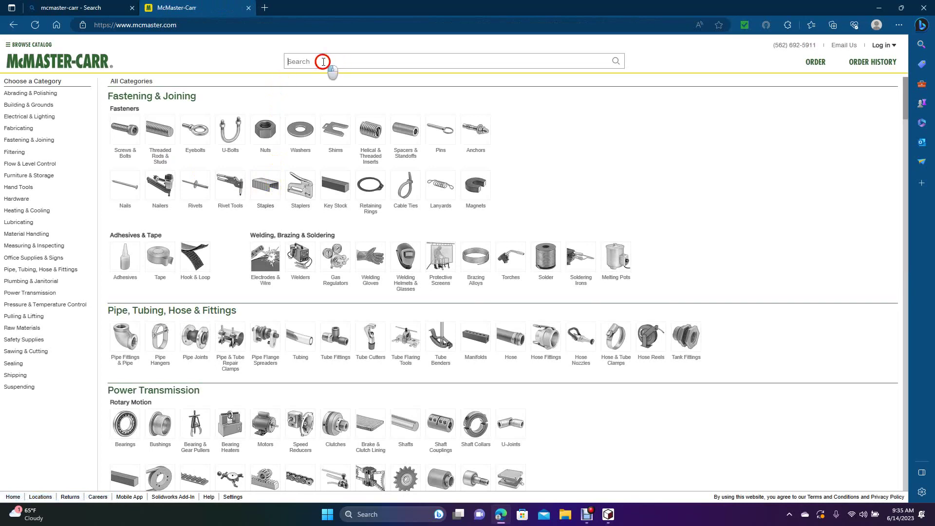
{"action": "type", "text": "Sensor and Switch Mounting Bracket"}
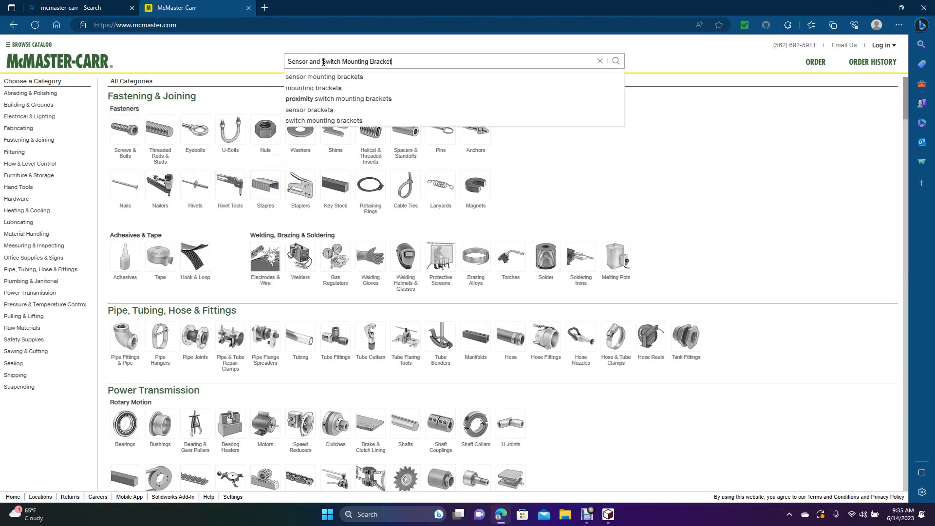
{"action": "left_click", "coordinate": [345, 78]}
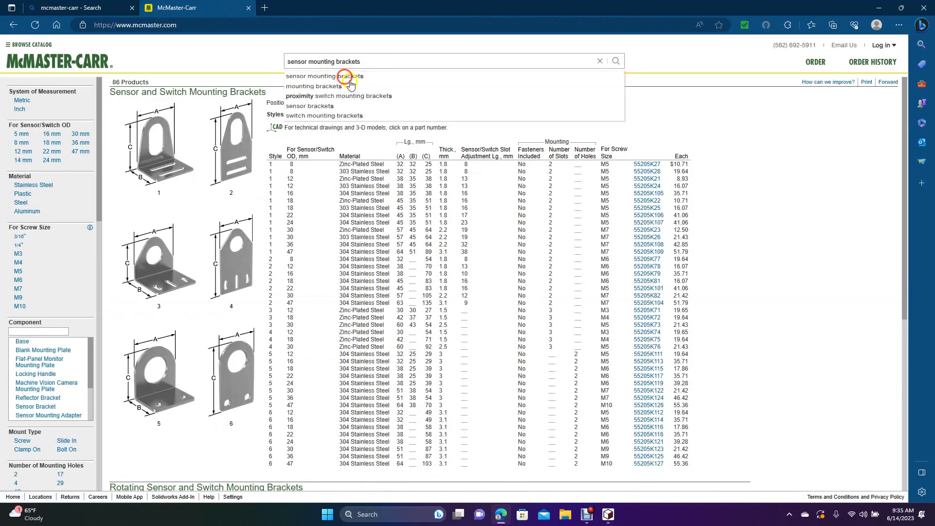
{"action": "mouse_move", "coordinate": [906, 141]}
{"action": "left_mouse_down"}
{"action": "mouse_move", "coordinate": [885, 338]}
{"action": "mouse_move", "coordinate": [907, 233]}
{"action": "mouse_move", "coordinate": [902, 128]}
{"action": "left_mouse_up"}
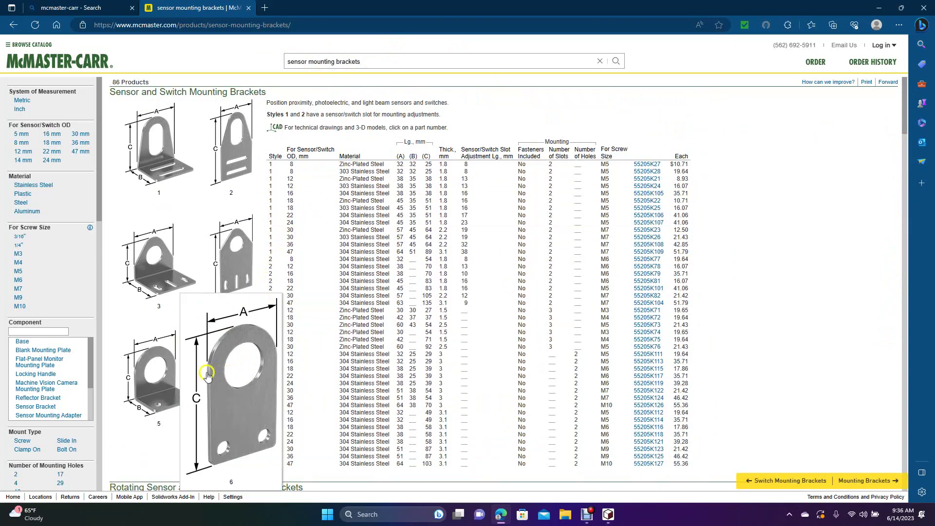
{"action": "left_click", "coordinate": [166, 382]}
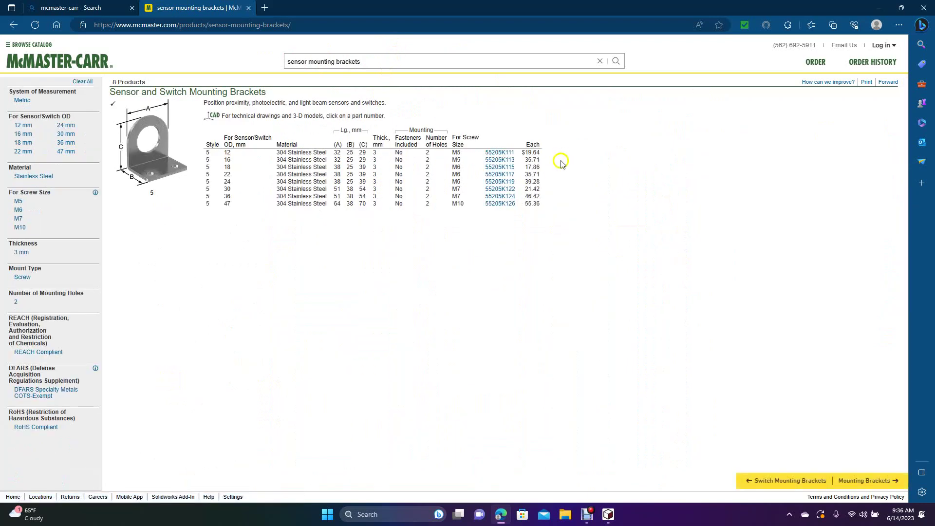
{"action": "left_click", "coordinate": [502, 204]}
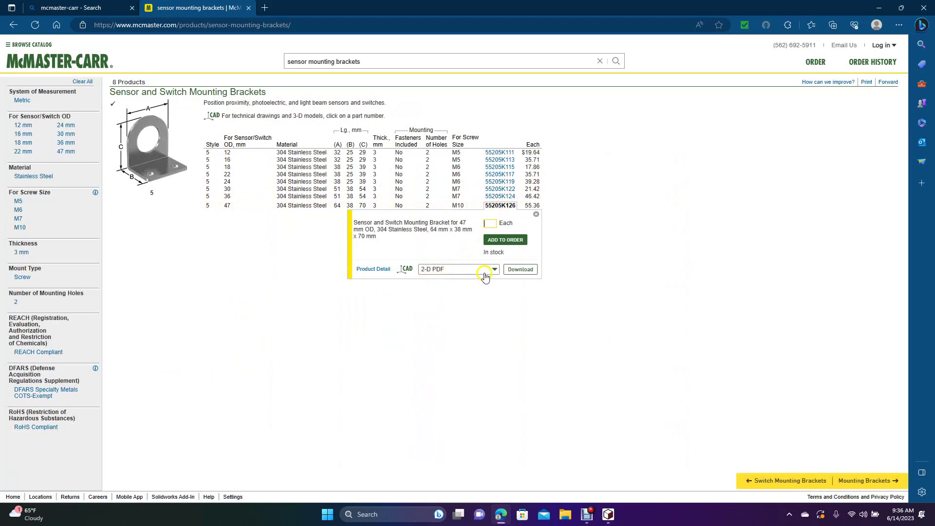
Step: Download the 2-D PDF of part 55205K126 and move it from the Downloads folder to the desktop
{"action": "left_click", "coordinate": [520, 270]}
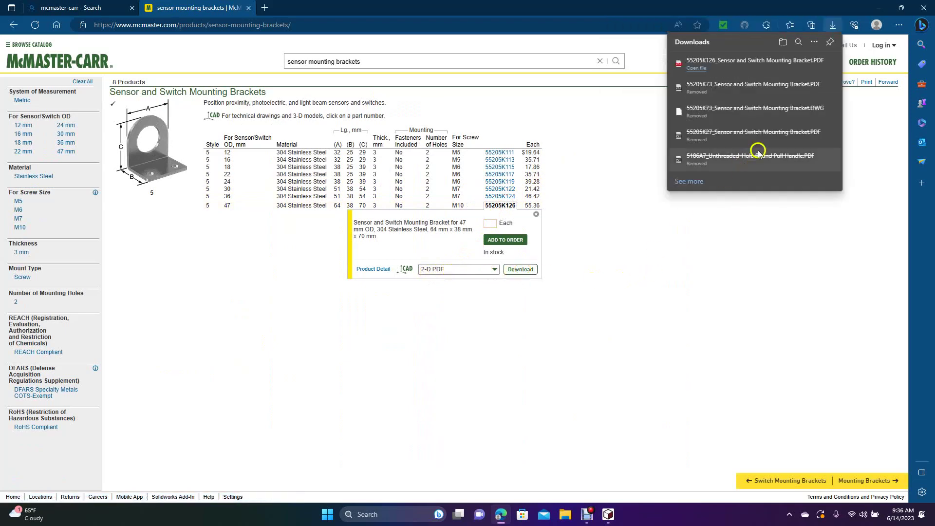
{"action": "left_click", "coordinate": [801, 64]}
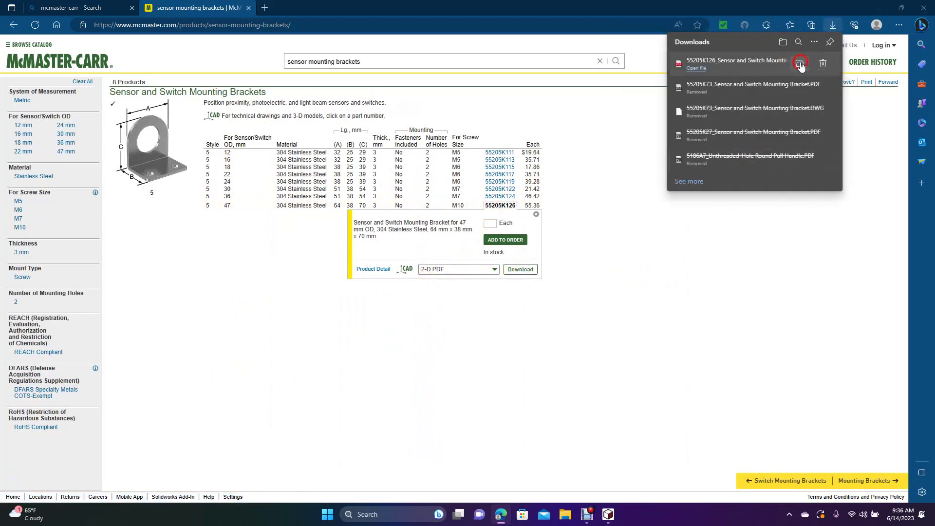
{"action": "left_click", "coordinate": [882, 9]}
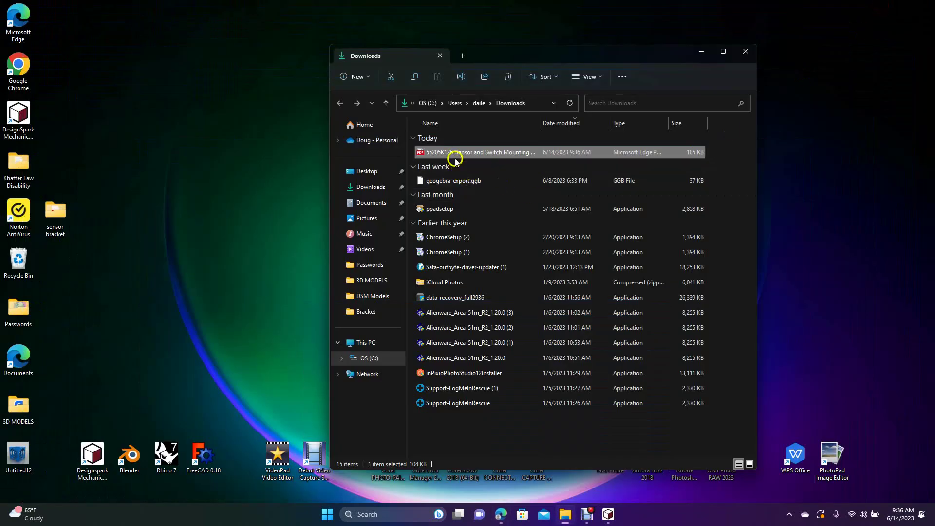
{"action": "left_click_drag", "start_coordinate": [453, 155], "coordinate": [205, 263]}
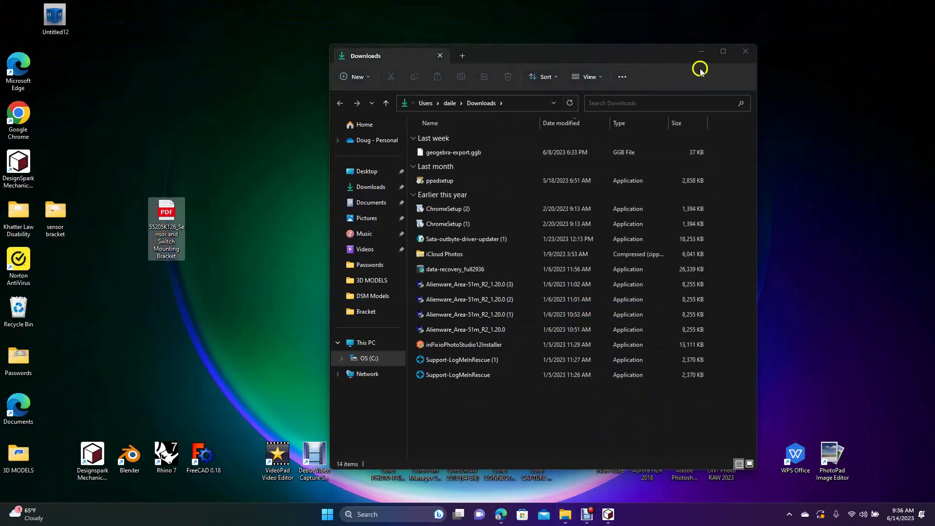
{"action": "left_click", "coordinate": [745, 52]}
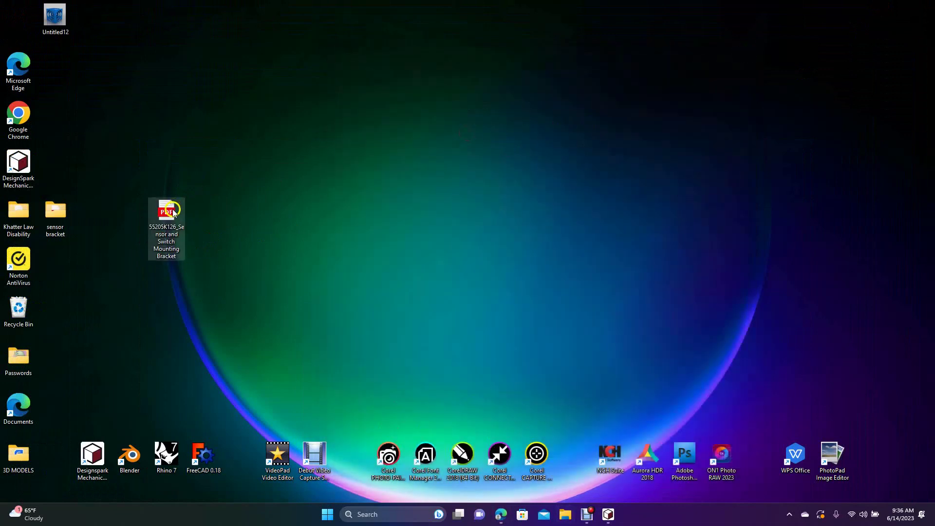
Step: Open the 55205K126 PDF from the desktop and capture a rectangular screenshot of its drawing views above the title block
{"action": "double_click", "coordinate": [167, 213]}
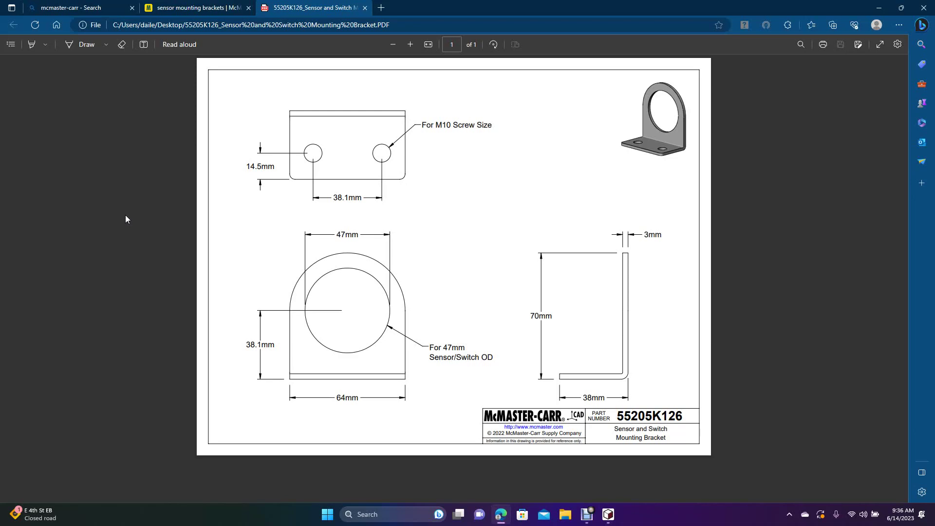
{"action": "key", "text": "shift+super+s"}
{"action": "left_click_drag", "start_coordinate": [219, 73], "coordinate": [691, 406]}
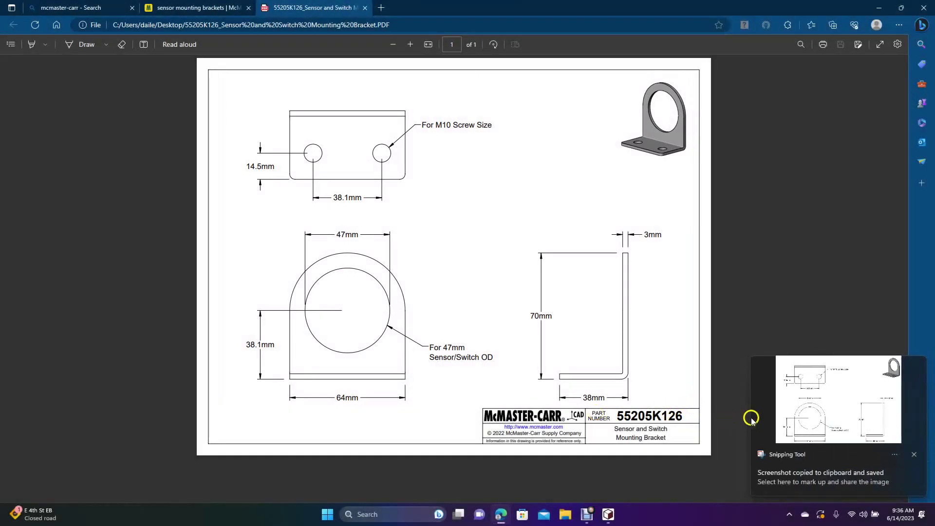
Step: Switch to Paint, paste the captured bracket drawing into a new image and crop the image to the pasted selection
{"action": "left_click", "coordinate": [328, 515]}
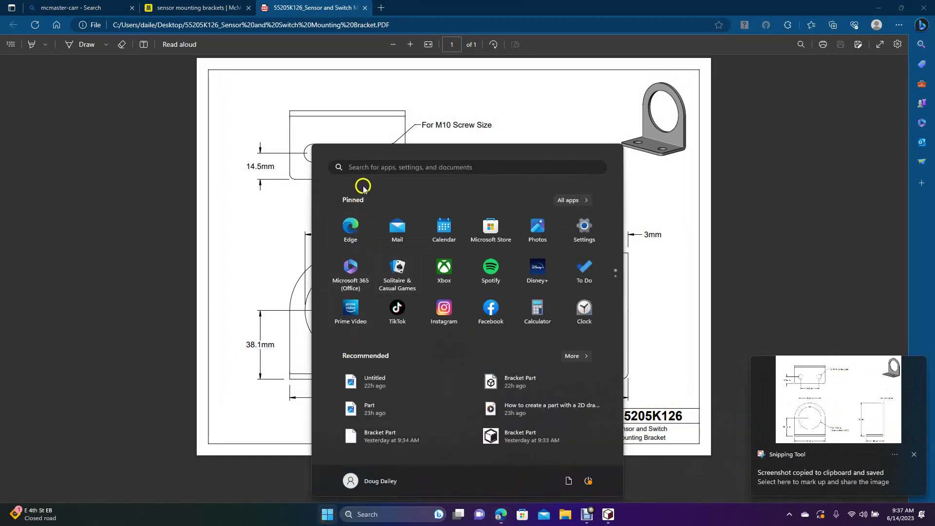
{"action": "left_click", "coordinate": [371, 168]}
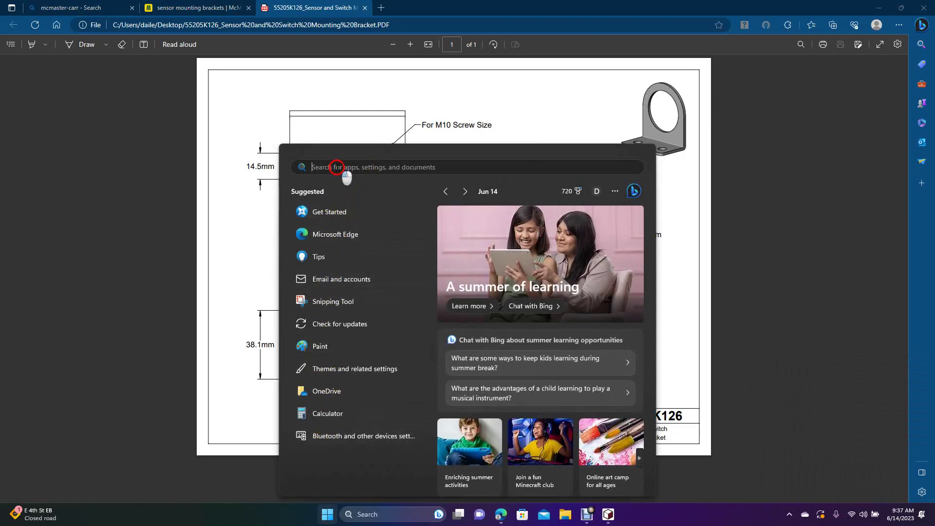
{"action": "type", "text": "paint"}
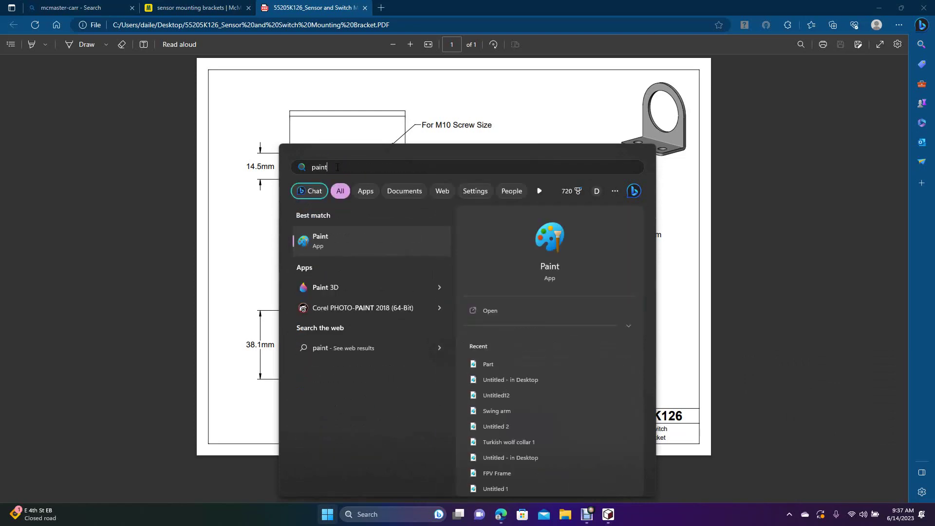
{"action": "left_click", "coordinate": [319, 247]}
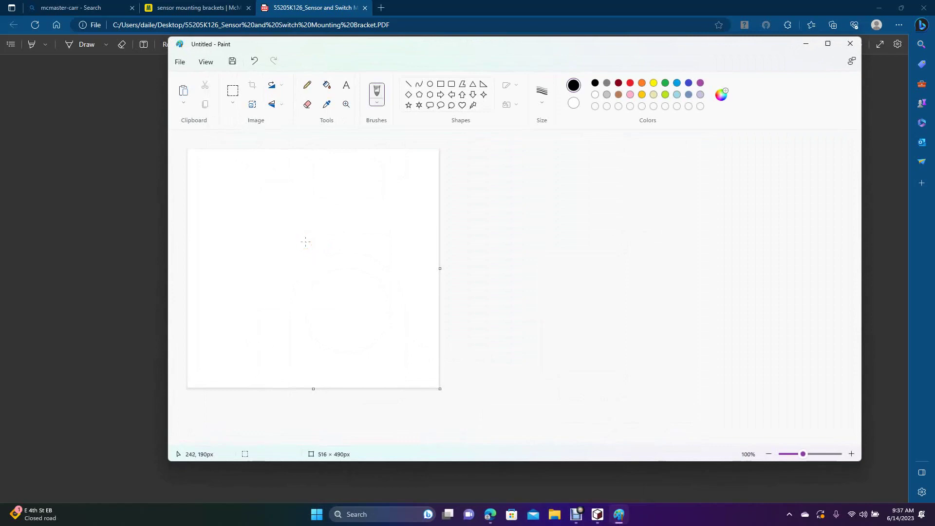
{"action": "key", "text": "ctrl+v"}
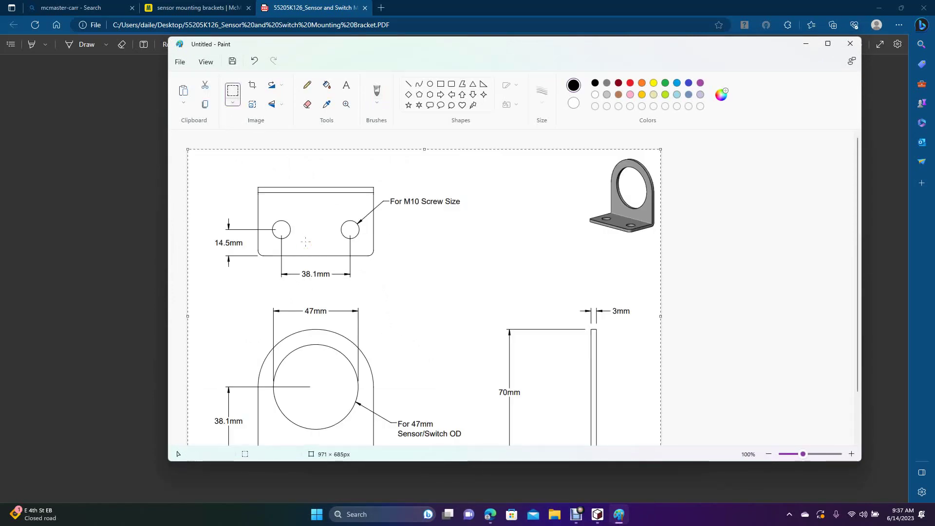
{"action": "left_click", "coordinate": [252, 86]}
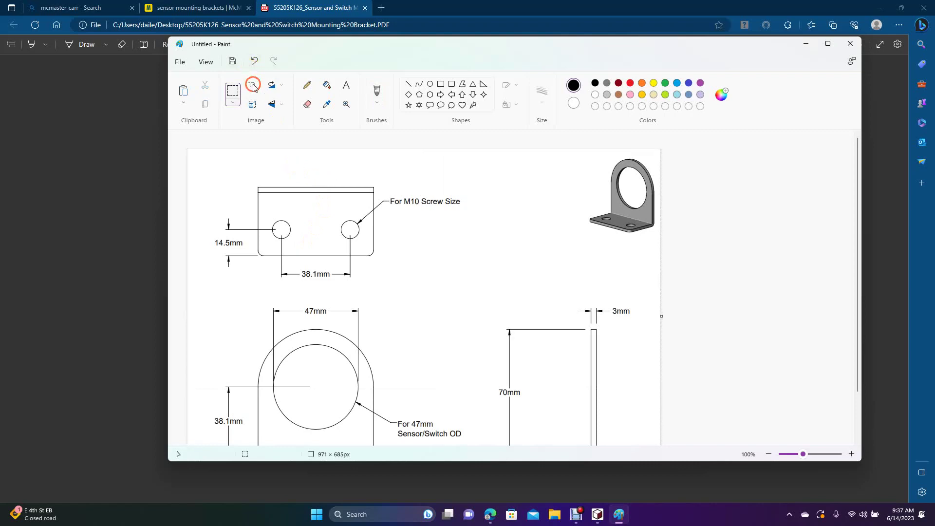
Step: Save the cropped bracket drawing to the desktop as a JPEG named Untitled
{"action": "left_click", "coordinate": [180, 63]}
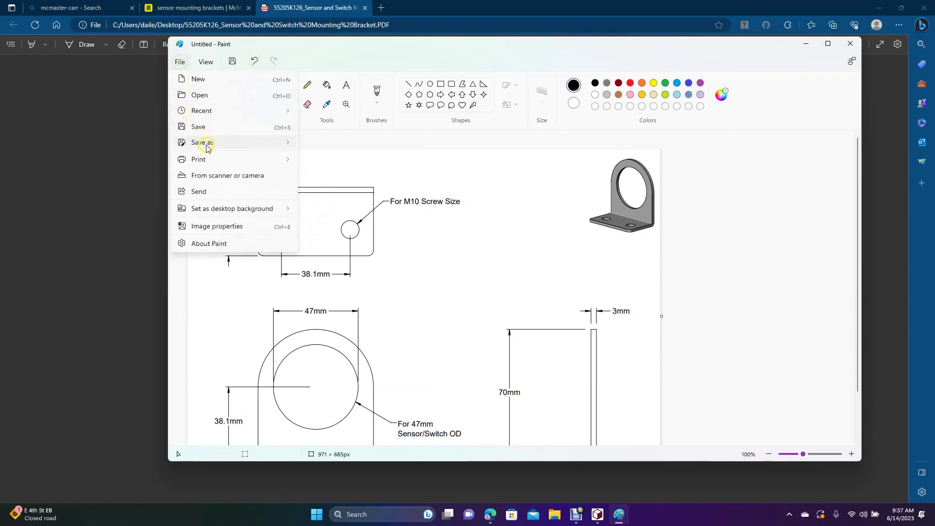
{"action": "mouse_move", "coordinate": [208, 148]}
{"action": "left_click", "coordinate": [308, 160]}
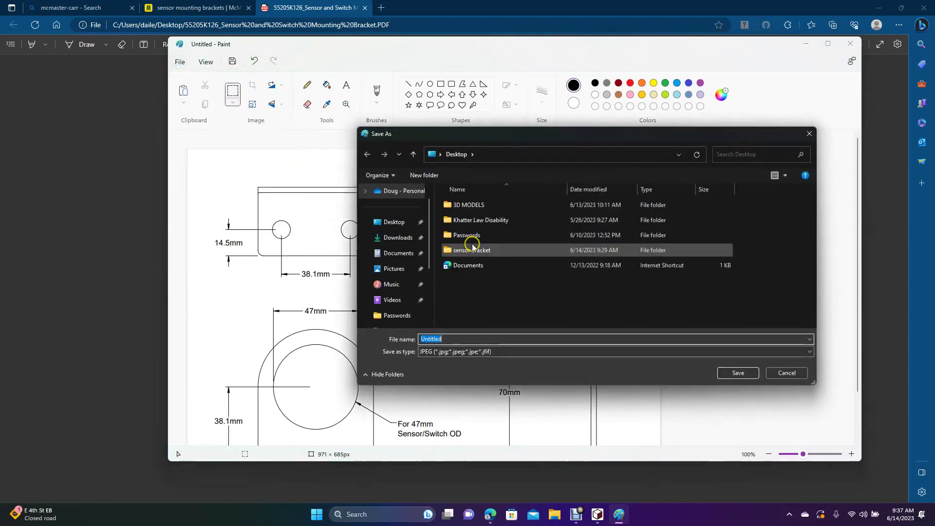
{"action": "left_click", "coordinate": [392, 222]}
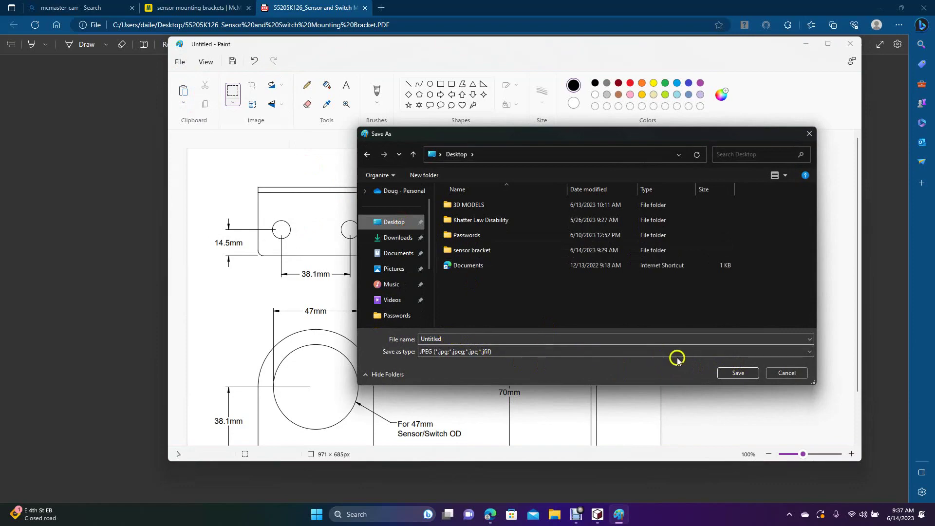
{"action": "left_click", "coordinate": [734, 374]}
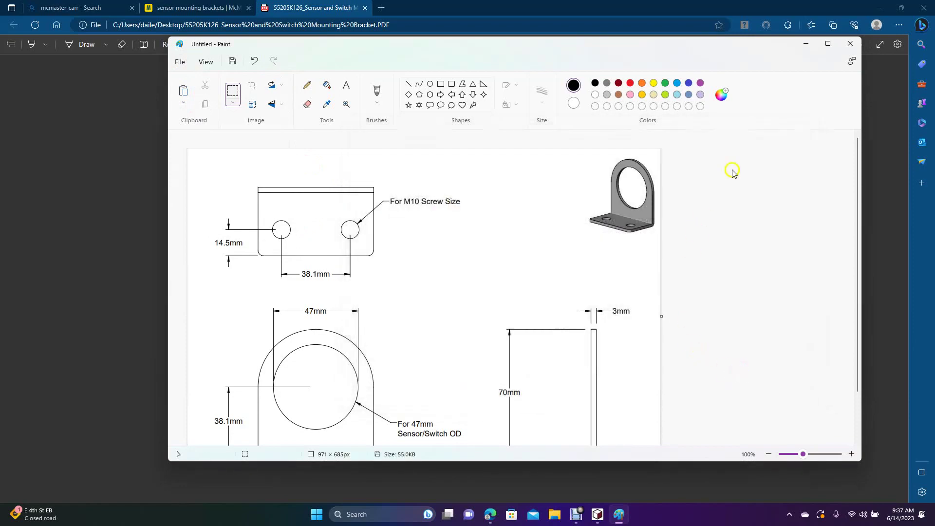
Step: Close Paint and the browser, and place the 55205K126 PDF icon below the sensor bracket folder on the desktop
{"action": "left_click", "coordinate": [851, 45]}
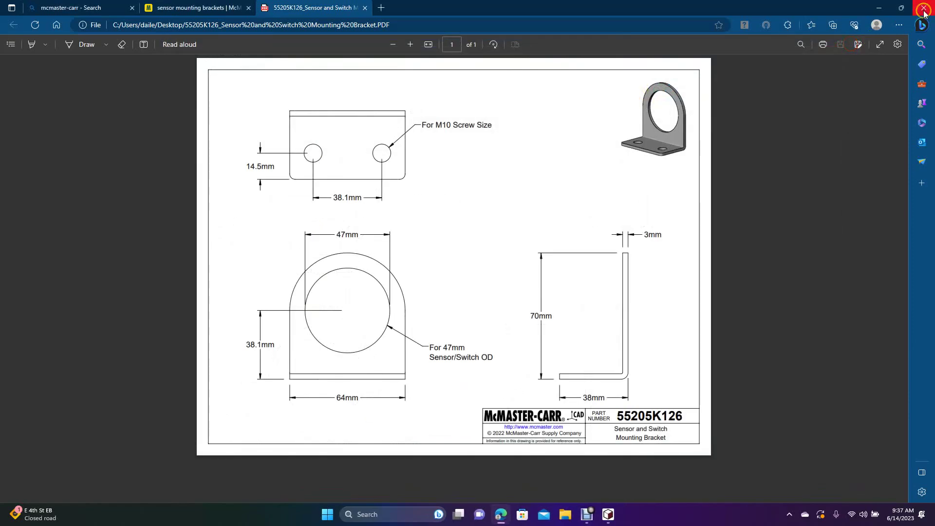
{"action": "left_click", "coordinate": [924, 8]}
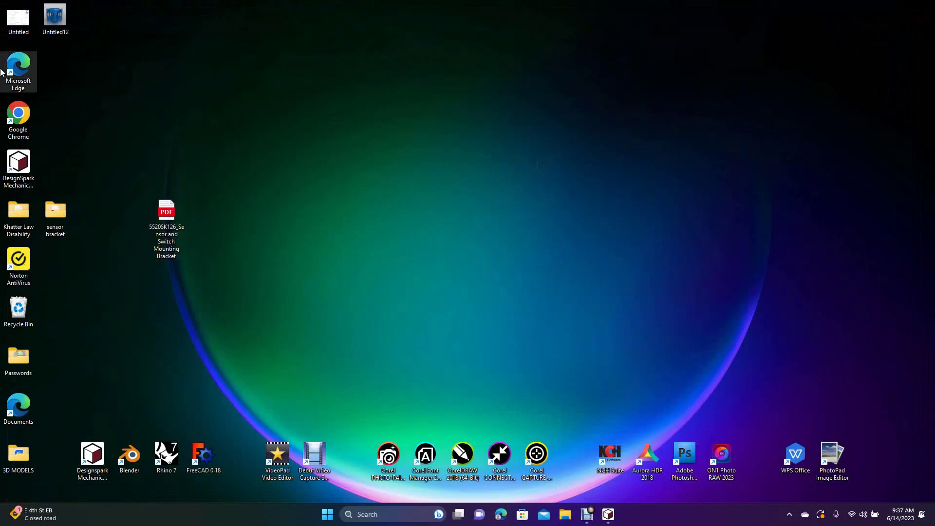
{"action": "left_click_drag", "start_coordinate": [165, 225], "coordinate": [55, 281]}
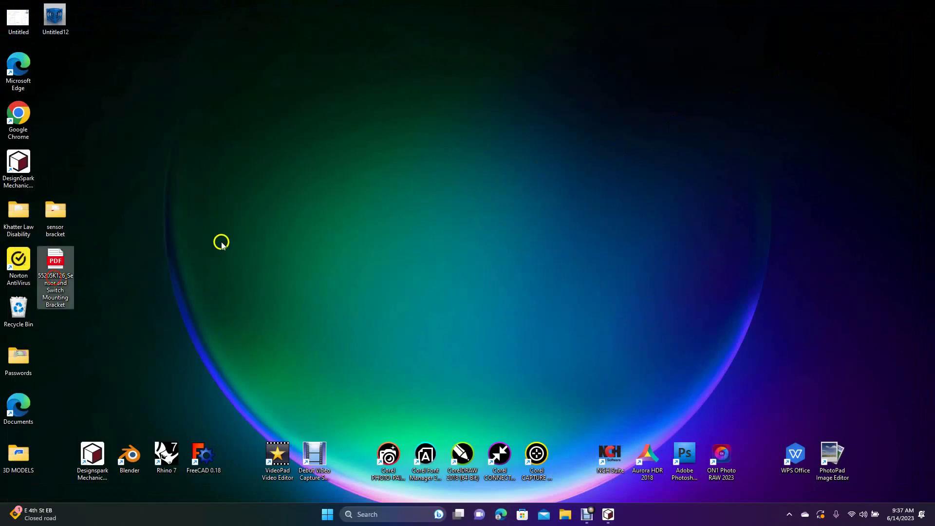
Step: Switch to DesignSpark Mechanical, shrink its window to expose the desktop, and check the saved Untitled image in the photo viewer
{"action": "left_click", "coordinate": [607, 515]}
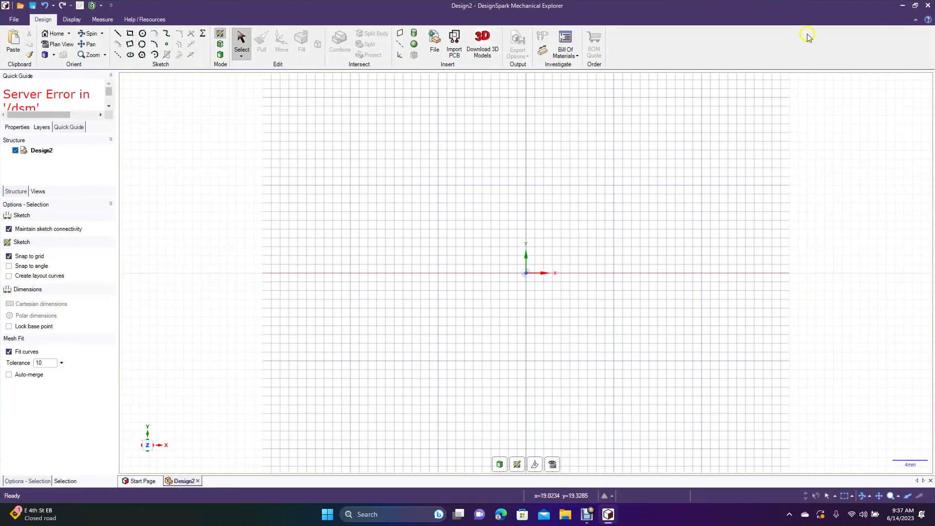
{"action": "left_click", "coordinate": [916, 6]}
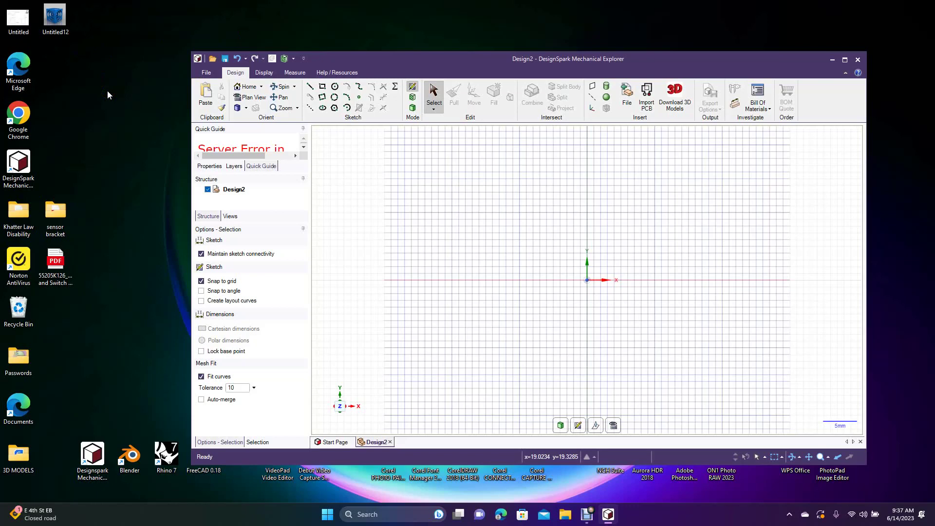
{"action": "double_click", "coordinate": [19, 19]}
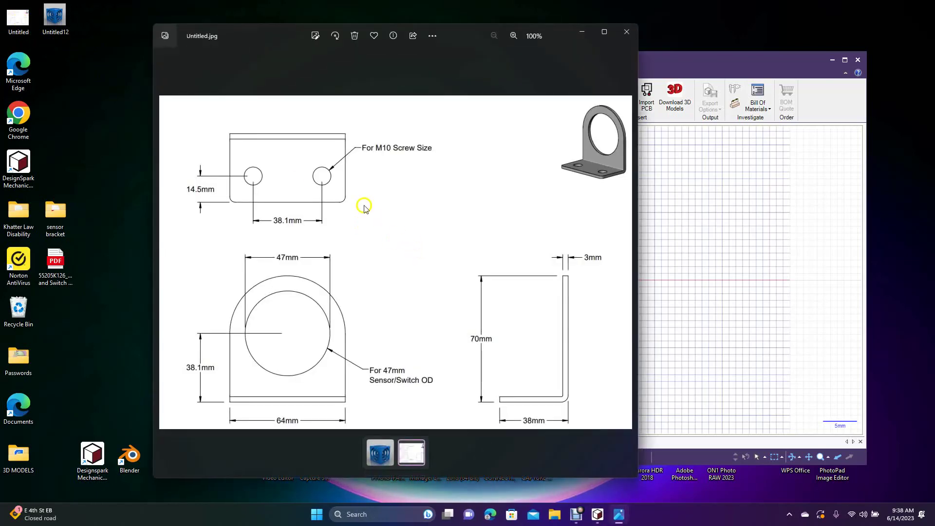
{"action": "left_click", "coordinate": [626, 32]}
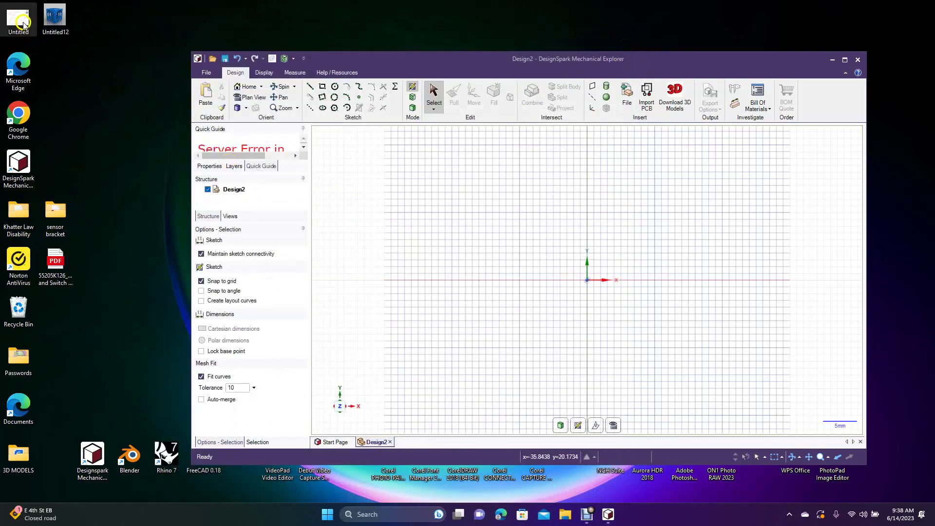
Step: Insert the Untitled image from the desktop into the empty Design2 sketch and maximize the DesignSpark window
{"action": "left_click", "coordinate": [528, 256]}
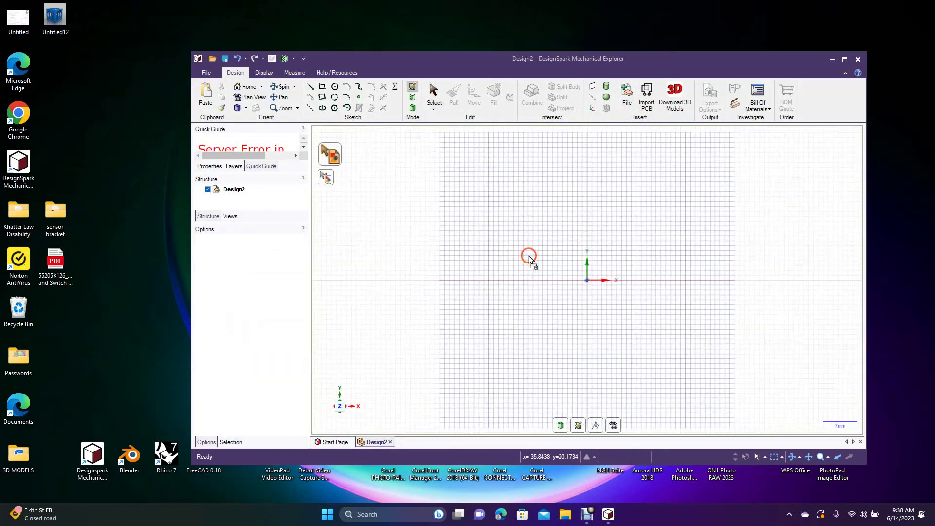
{"action": "mouse_move", "coordinate": [531, 261]}
{"action": "left_mouse_down"}
{"action": "mouse_move", "coordinate": [611, 274]}
{"action": "mouse_move", "coordinate": [805, 219]}
{"action": "mouse_move", "coordinate": [731, 232]}
{"action": "left_mouse_up"}
{"action": "left_click", "coordinate": [591, 274]}
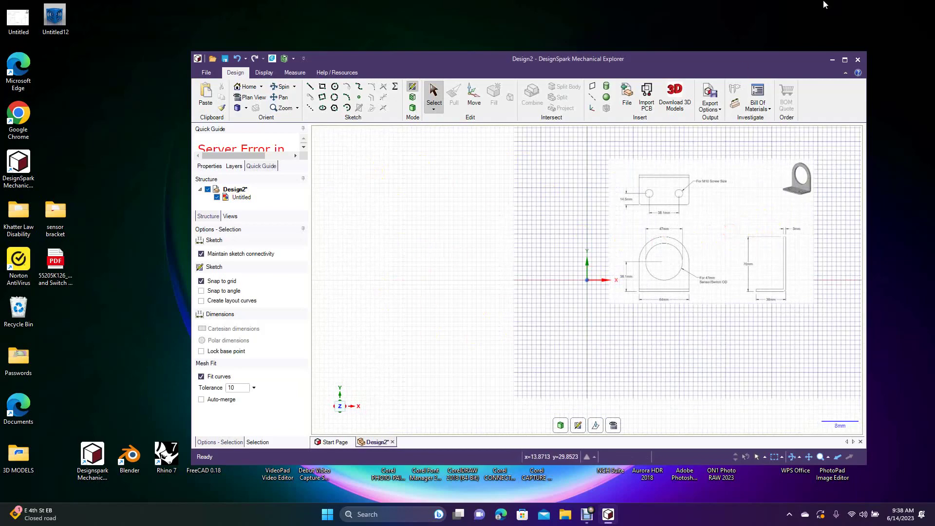
{"action": "left_click", "coordinate": [845, 59]}
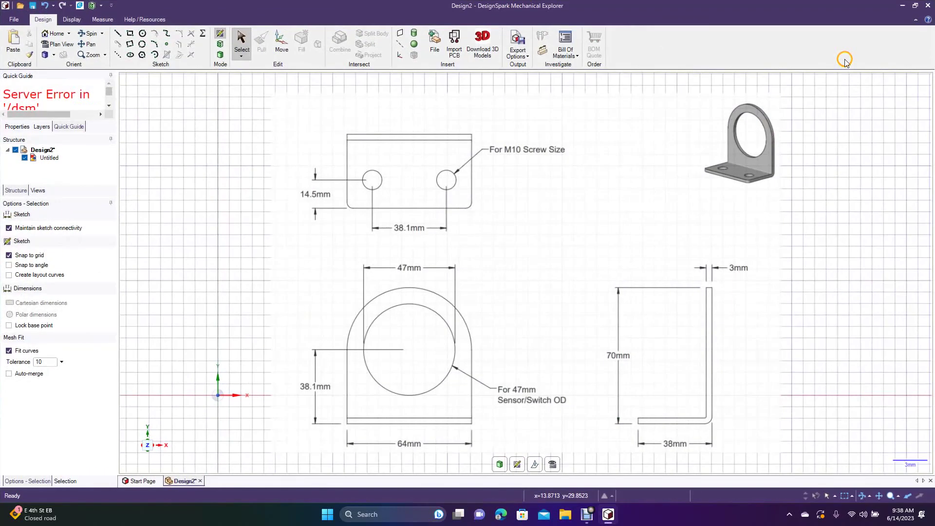
Step: Move the inserted drawing image farther from the origin in the positive X direction to free sketching space beside it
{"action": "left_click", "coordinate": [594, 285]}
{"action": "left_click_drag", "start_coordinate": [594, 285], "coordinate": [663, 270]}
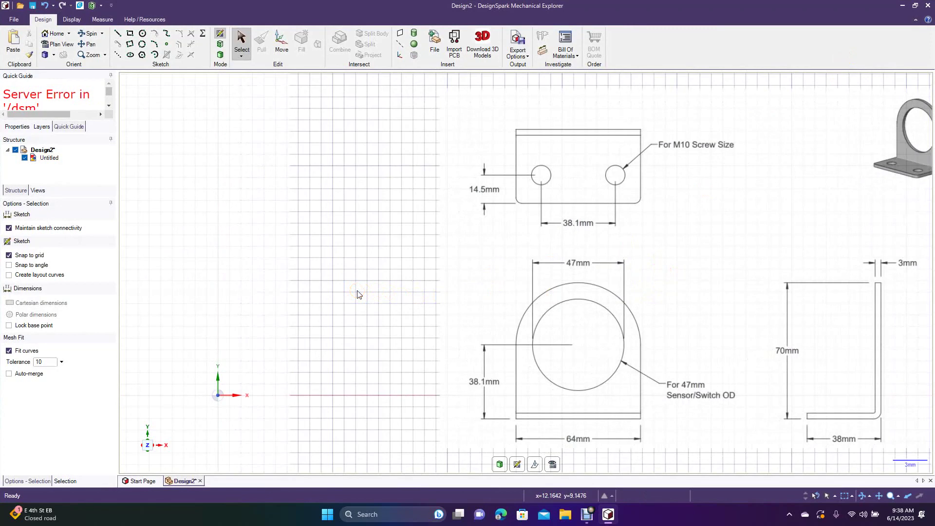
{"action": "mouse_move", "coordinate": [554, 236]}
{"action": "left_mouse_down"}
{"action": "mouse_move", "coordinate": [520, 220]}
{"action": "mouse_move", "coordinate": [539, 230]}
{"action": "left_mouse_up"}
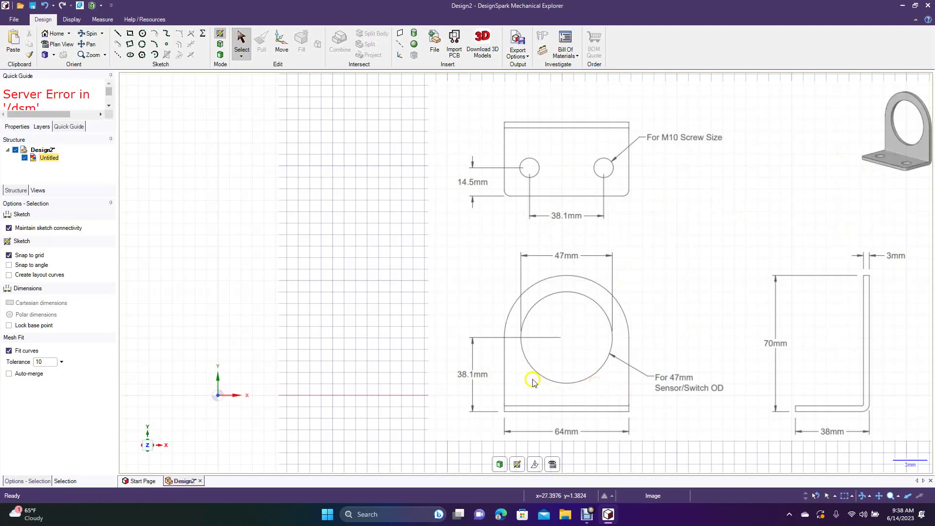
{"action": "mouse_move", "coordinate": [551, 364]}
{"action": "left_mouse_down"}
{"action": "mouse_move", "coordinate": [591, 267]}
{"action": "mouse_move", "coordinate": [476, 204]}
{"action": "mouse_move", "coordinate": [477, 347]}
{"action": "mouse_move", "coordinate": [539, 363]}
{"action": "mouse_move", "coordinate": [561, 355]}
{"action": "left_mouse_up"}
{"action": "left_click", "coordinate": [407, 380]}
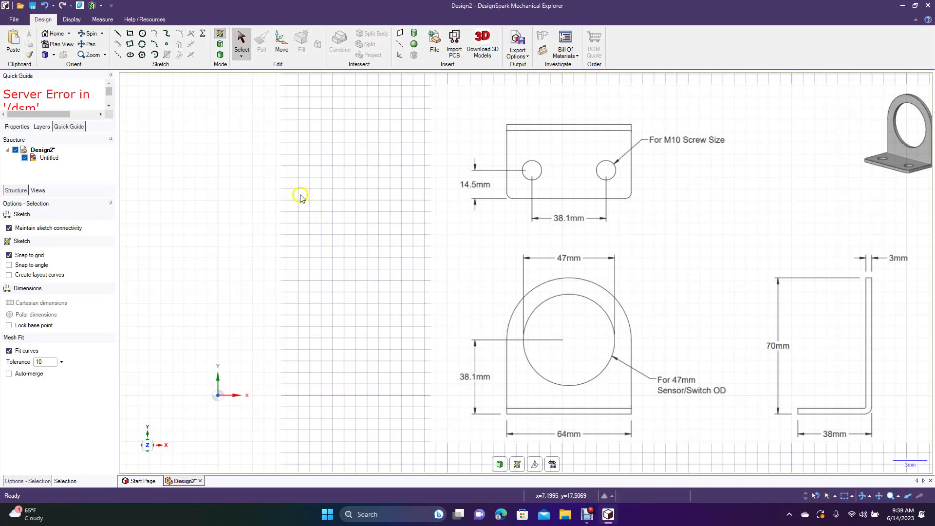
{"action": "left_click", "coordinate": [211, 145]}
{"action": "left_click", "coordinate": [258, 261]}
{"action": "left_click", "coordinate": [584, 412]}
{"action": "left_click", "coordinate": [213, 97]}
Step: Draw a 47 mm diameter circle for the sensor hole in the free grid area beside the drawing image
{"action": "left_click", "coordinate": [142, 33]}
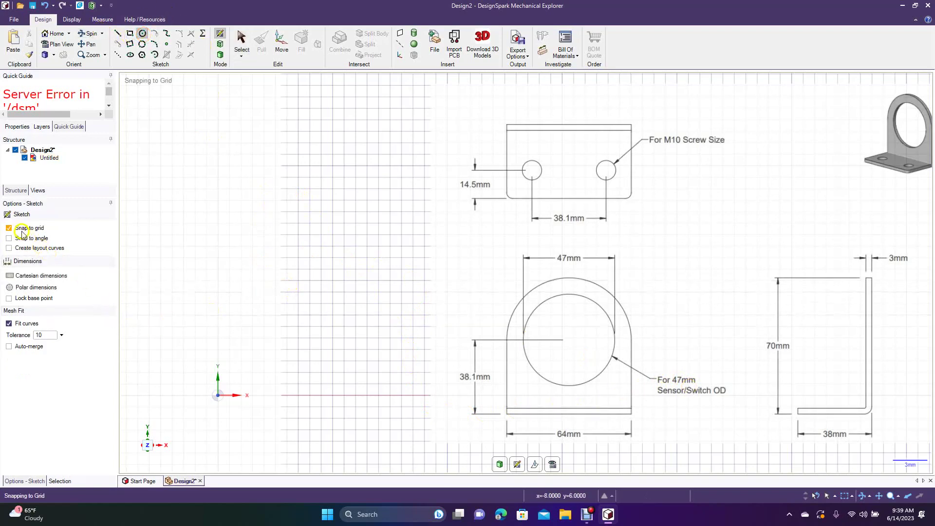
{"action": "left_click", "coordinate": [276, 283]}
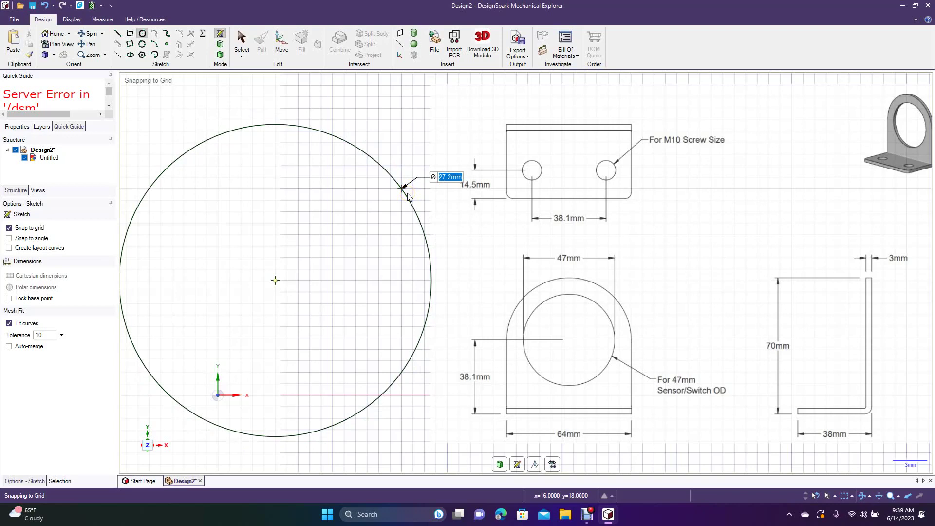
{"action": "type", "text": "7"}
{"action": "key", "text": "Return"}
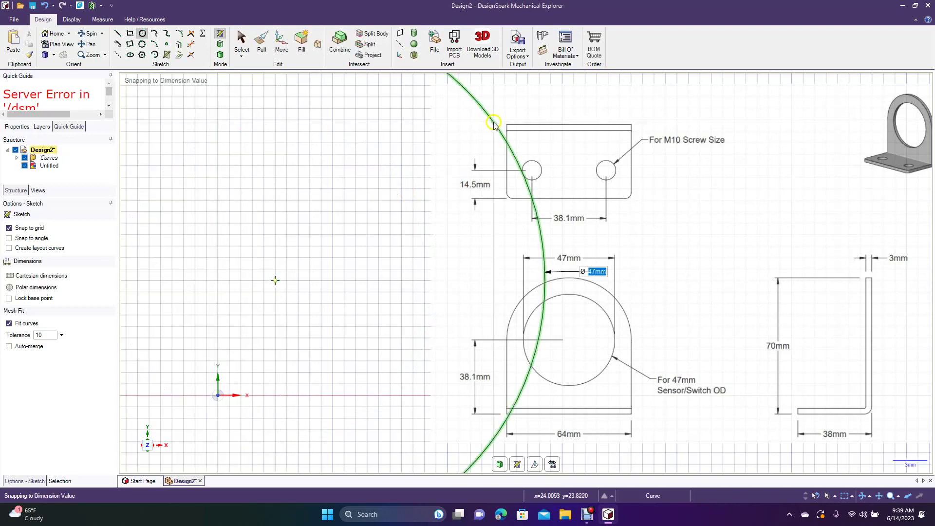
Step: Move the drawing image farther along positive X until it lies clear of the 47 mm circle
{"action": "scroll", "coordinate": [453, 230], "scroll_direction": "down", "scroll_amount": 4}
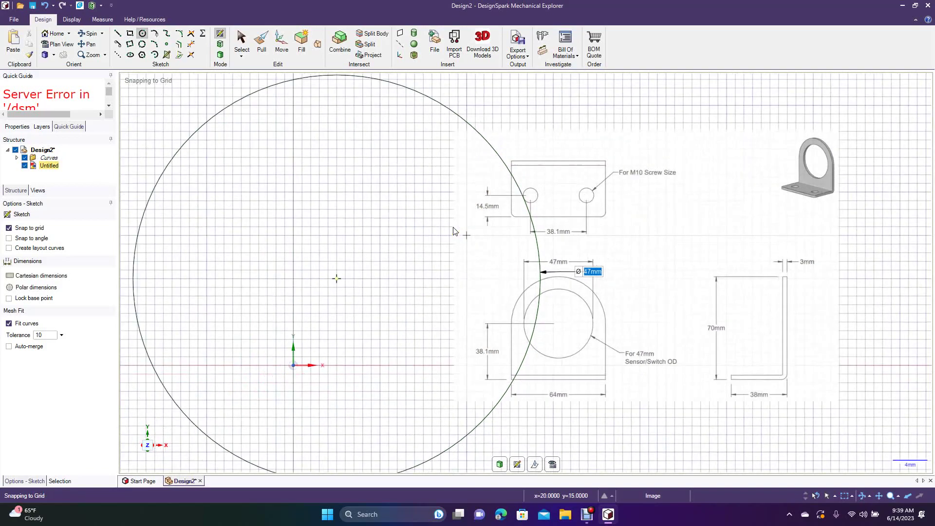
{"action": "left_click", "coordinate": [242, 42]}
{"action": "left_click_drag", "start_coordinate": [608, 260], "coordinate": [704, 267]}
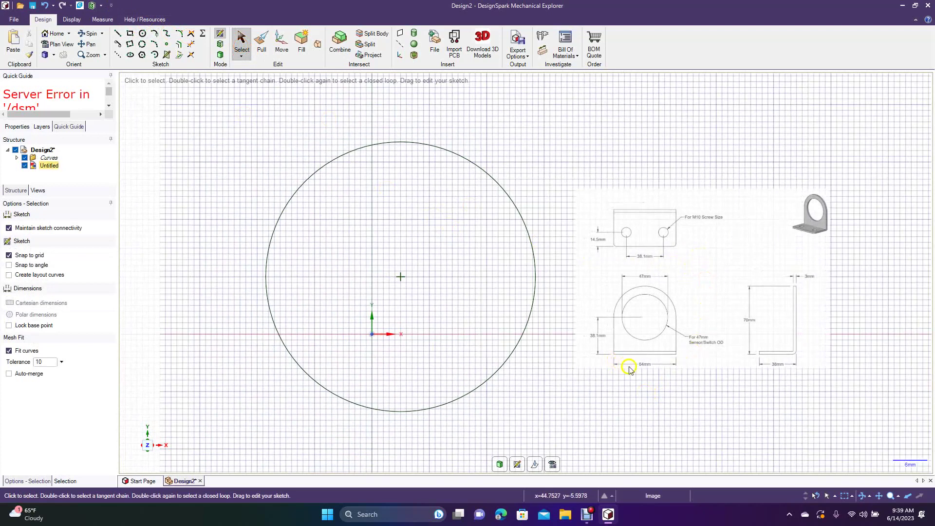
{"action": "left_click", "coordinate": [650, 373]}
{"action": "left_click", "coordinate": [643, 350]}
{"action": "left_click", "coordinate": [268, 161]}
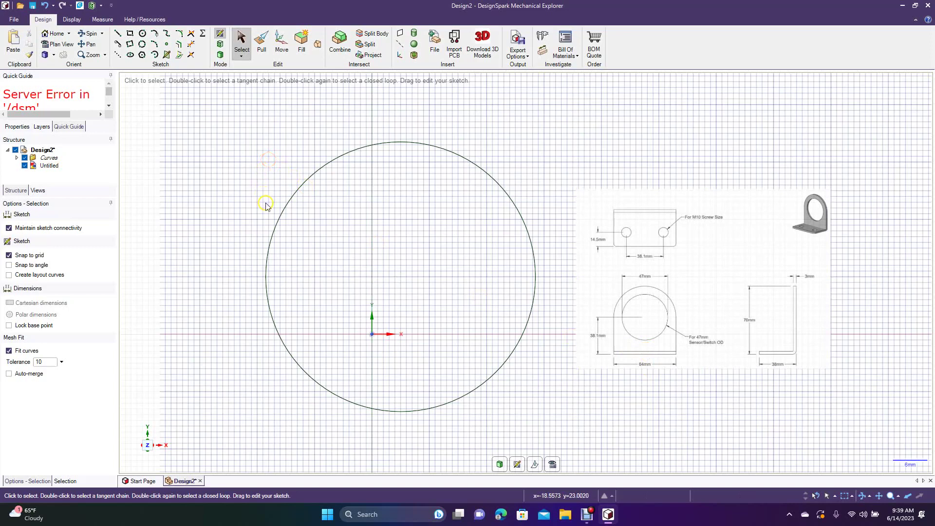
Step: Draw a 64 mm diameter circle concentric with the 47 mm circle
{"action": "left_click", "coordinate": [142, 33]}
{"action": "left_click", "coordinate": [399, 278]}
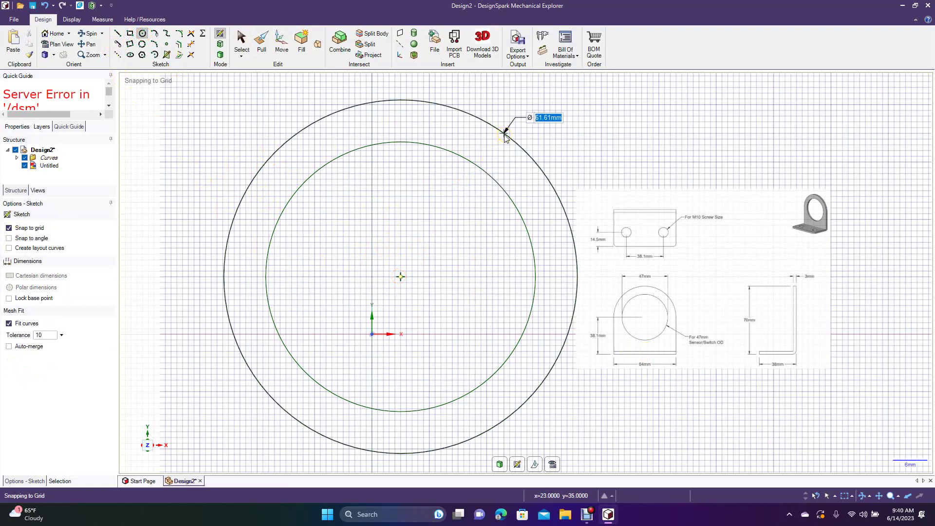
{"action": "type", "text": "64"}
{"action": "key", "text": "Return"}
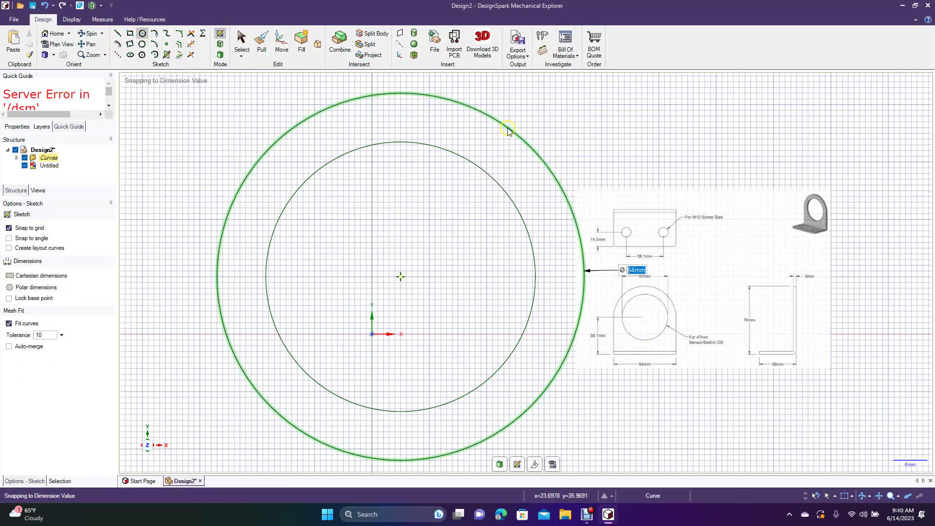
{"action": "left_click", "coordinate": [675, 110]}
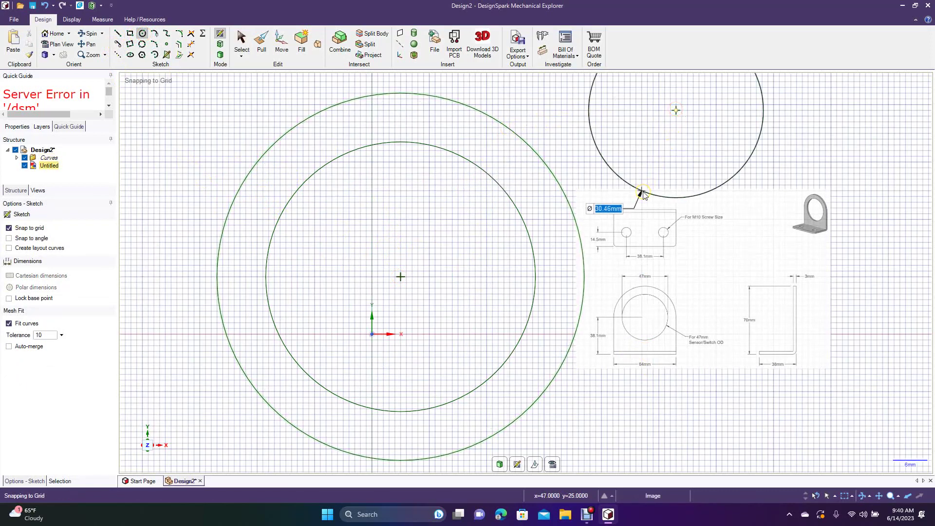
{"action": "key", "text": "Escape"}
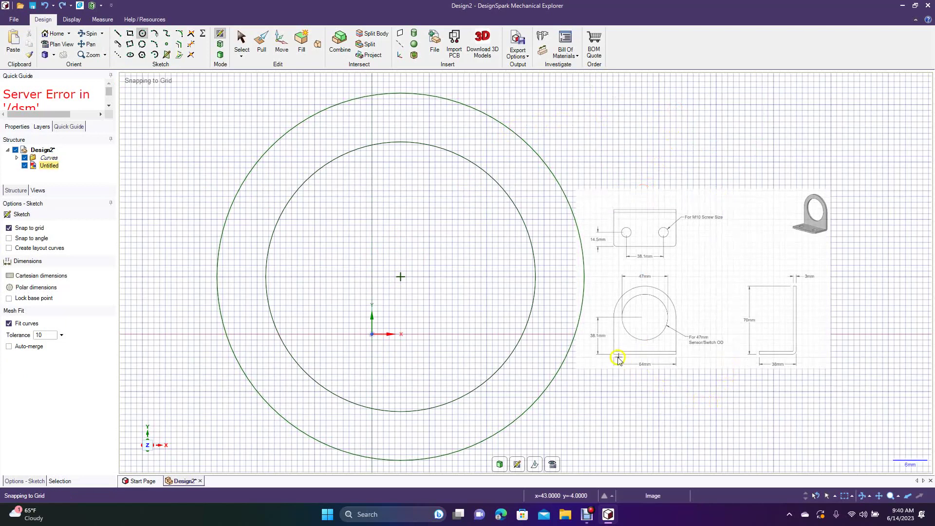
Step: Draw a horizontal 64 mm line through the common centre, joining the two side points of the outer circle
{"action": "left_click", "coordinate": [117, 33]}
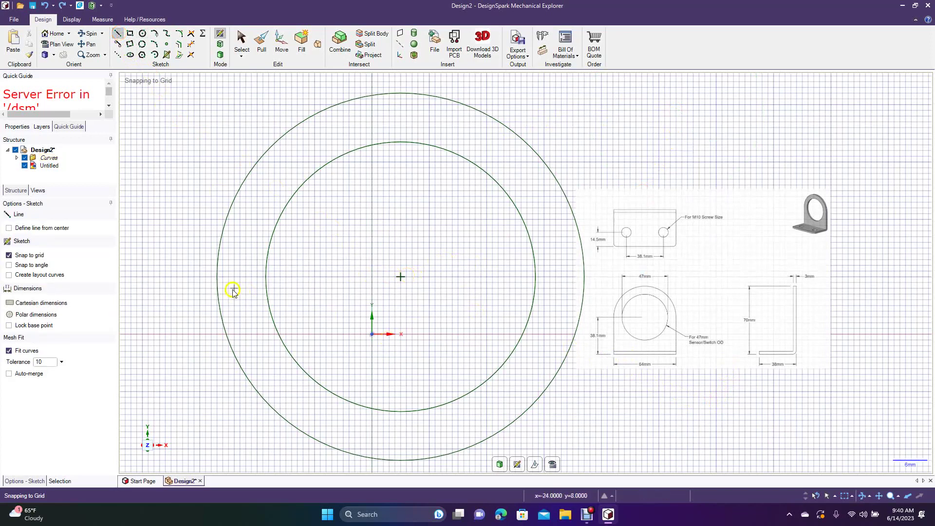
{"action": "left_click", "coordinate": [218, 278]}
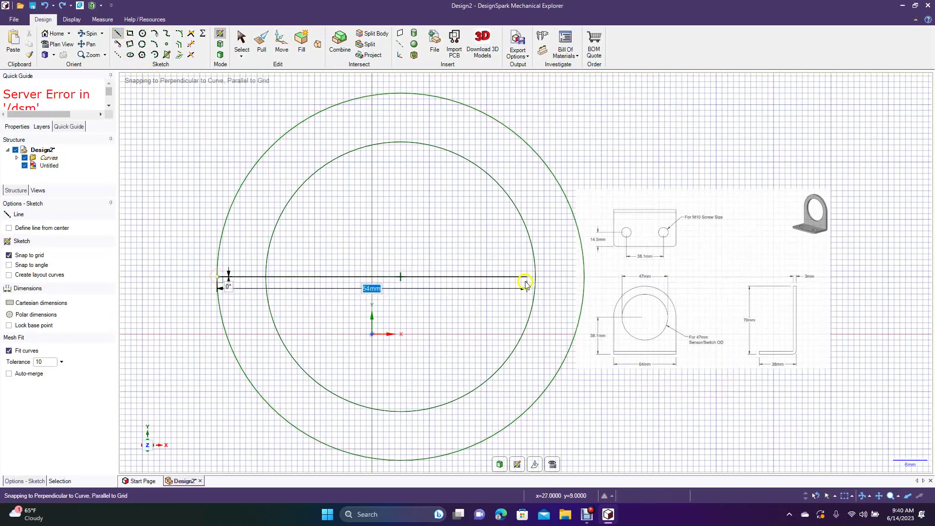
{"action": "left_click", "coordinate": [582, 278]}
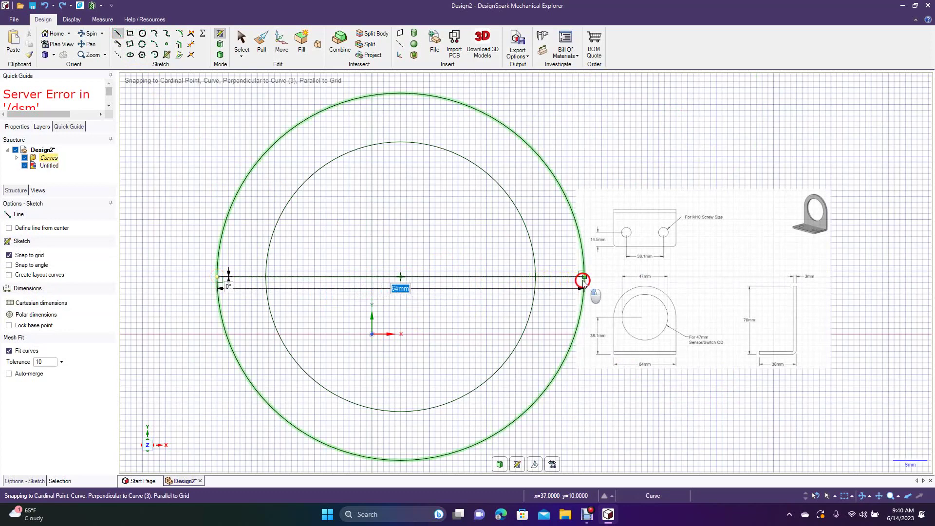
{"action": "left_click", "coordinate": [242, 47]}
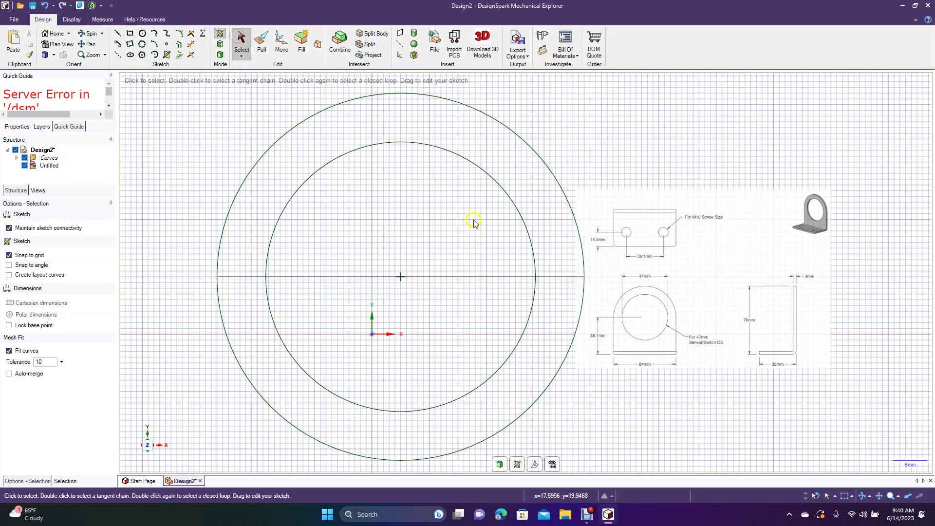
Step: Enlarge the drawing image from its corner and reposition it clear of the outer circle
{"action": "left_click", "coordinate": [613, 344]}
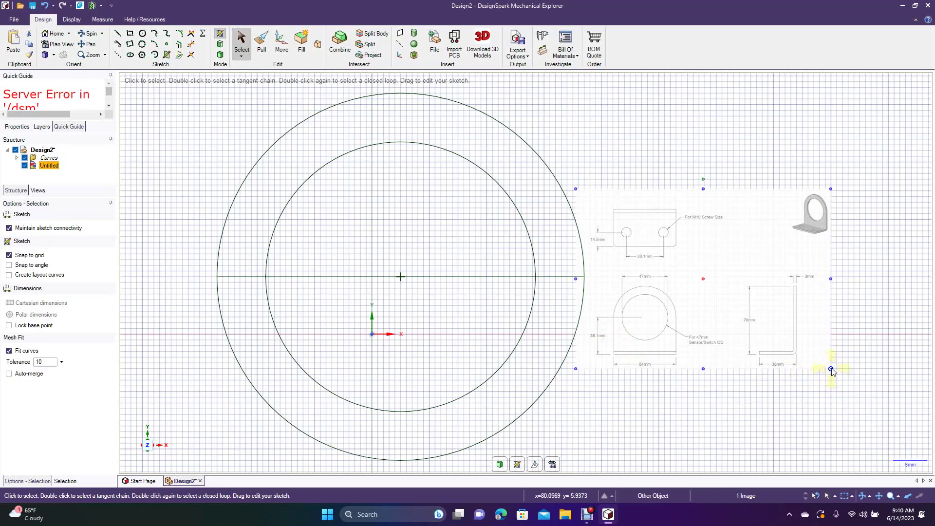
{"action": "left_click_drag", "start_coordinate": [831, 369], "coordinate": [926, 452]}
{"action": "left_click_drag", "start_coordinate": [835, 382], "coordinate": [835, 348]}
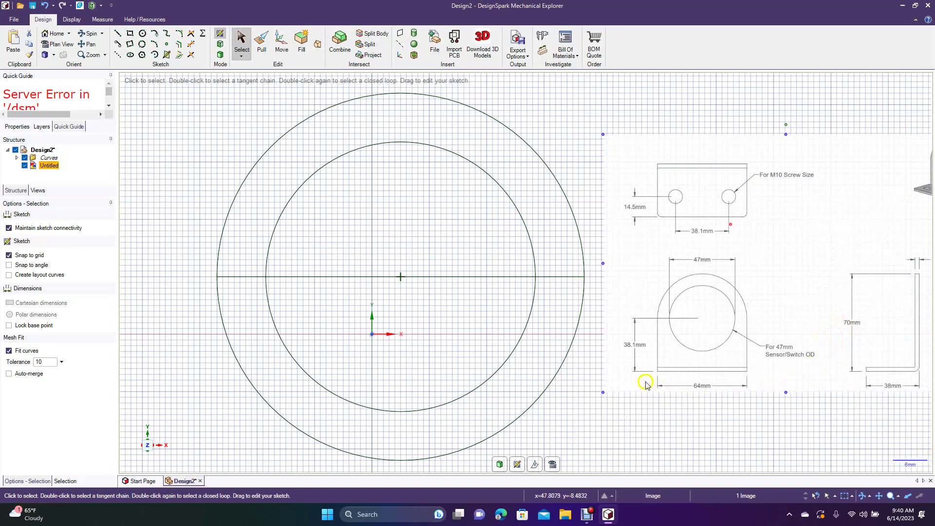
Step: Offset the horizontal line through the circles' centre 38.1 mm downward to form the bracket's bottom edge
{"action": "left_click", "coordinate": [179, 47]}
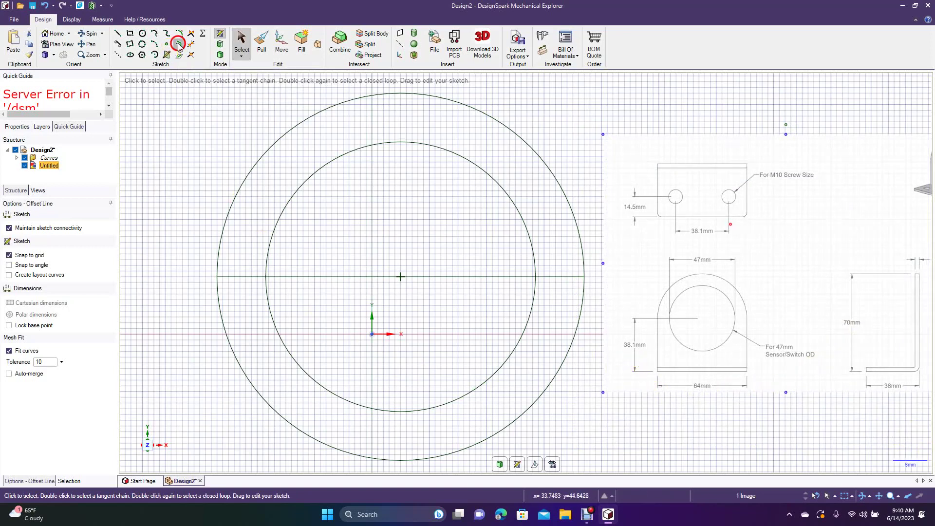
{"action": "left_click", "coordinate": [312, 277]}
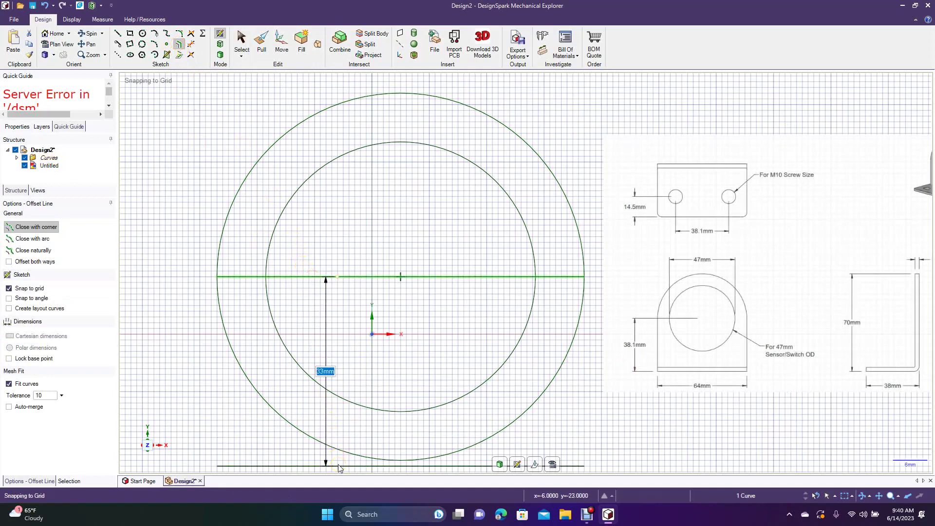
{"action": "type", "text": "38.1"}
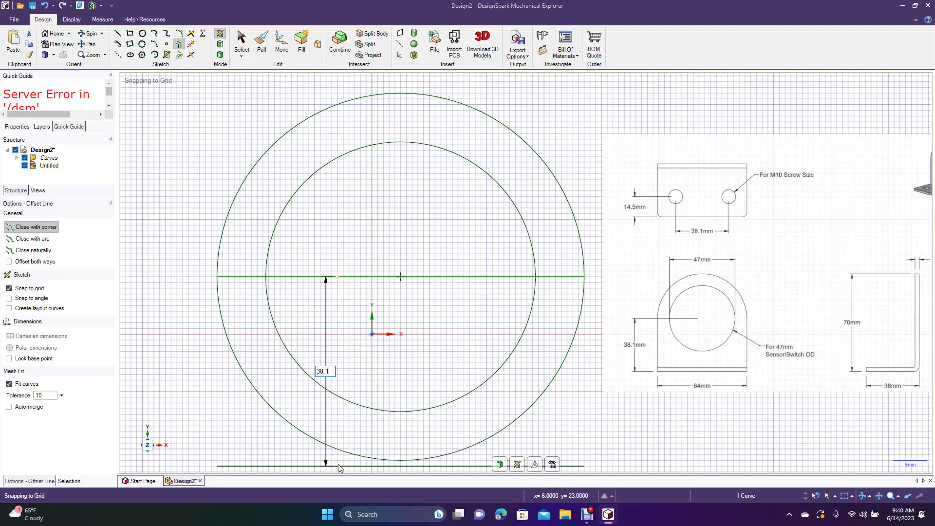
{"action": "key", "text": "Return"}
{"action": "scroll", "coordinate": [338, 464], "scroll_direction": "down", "scroll_amount": 2}
{"action": "left_click", "coordinate": [477, 441]}
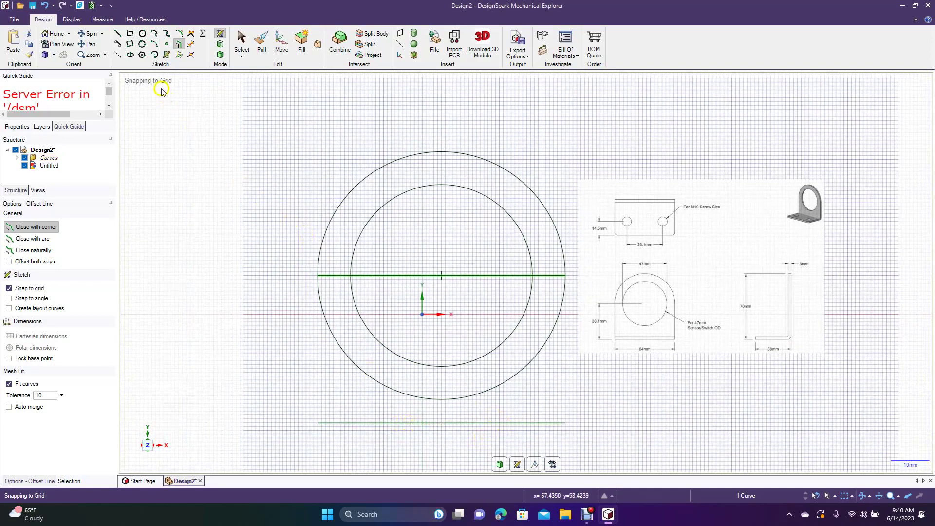
Step: Draw two vertical lines from the outer circle's side points down to the ends of the bottom line
{"action": "left_click", "coordinate": [117, 33]}
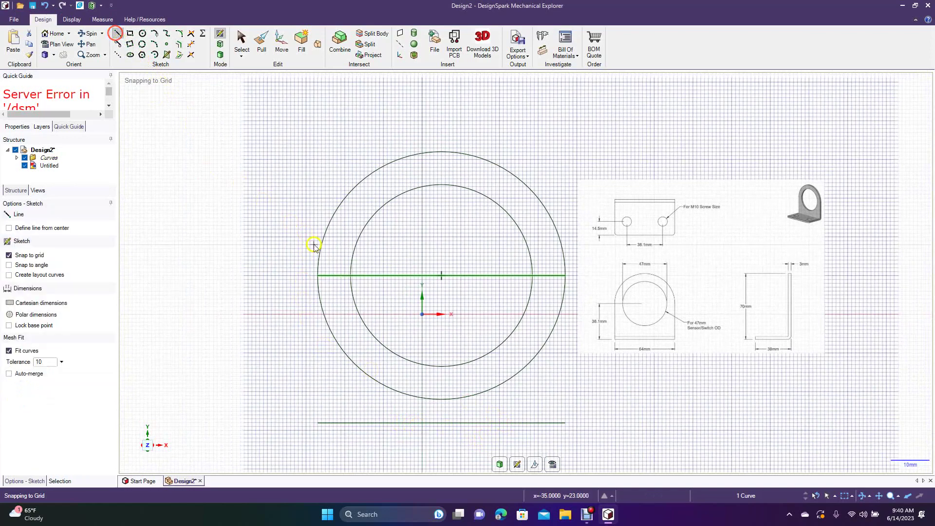
{"action": "left_click", "coordinate": [318, 276]}
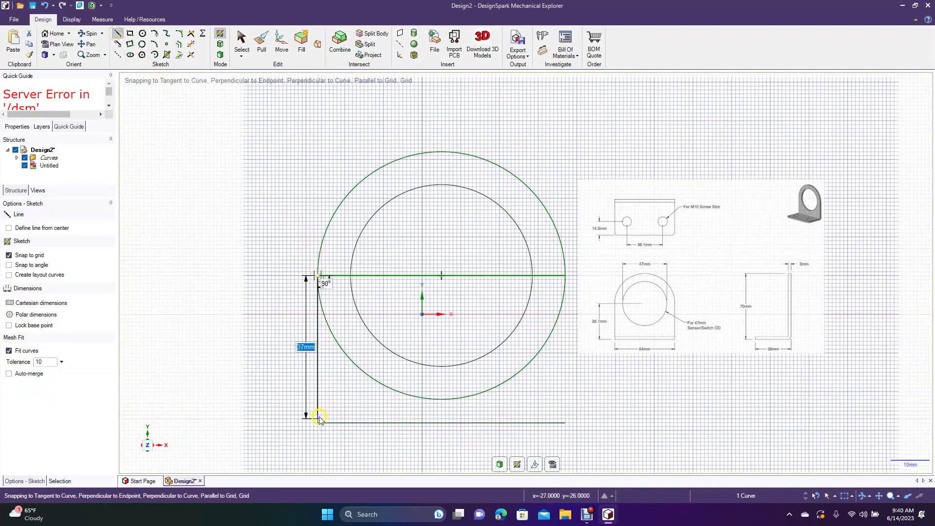
{"action": "left_click", "coordinate": [318, 423]}
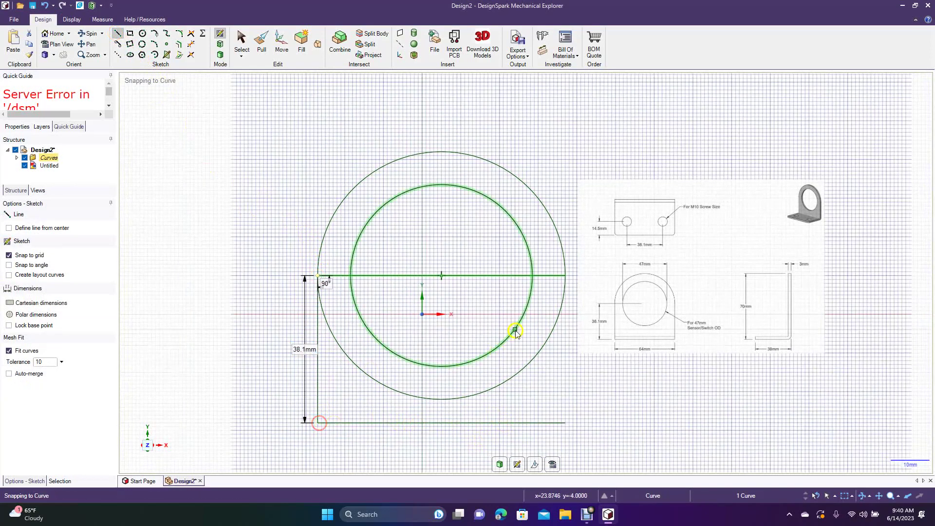
{"action": "left_click", "coordinate": [565, 276]}
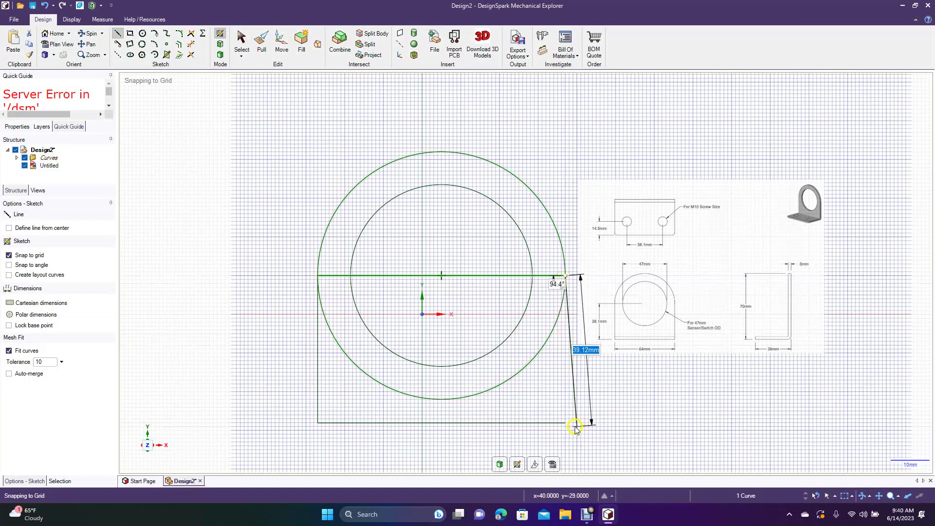
{"action": "left_click", "coordinate": [565, 423]}
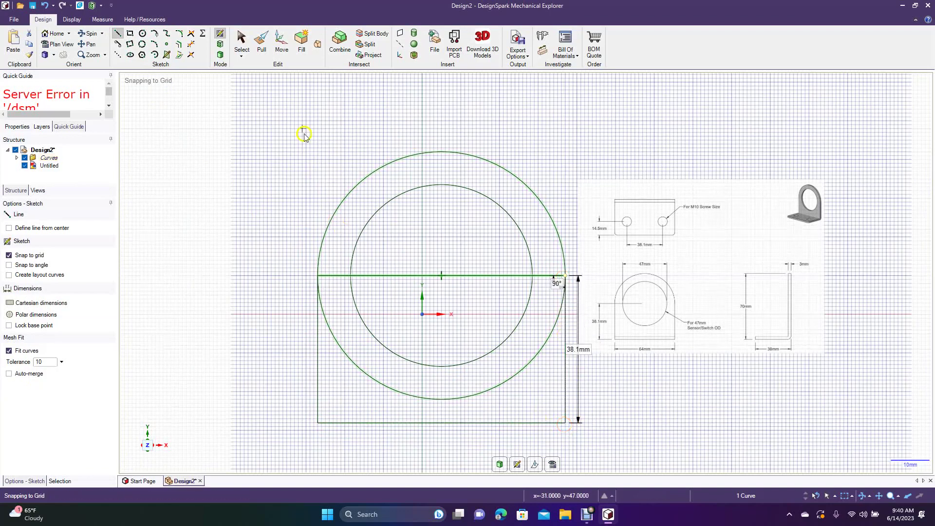
{"action": "left_click", "coordinate": [241, 49]}
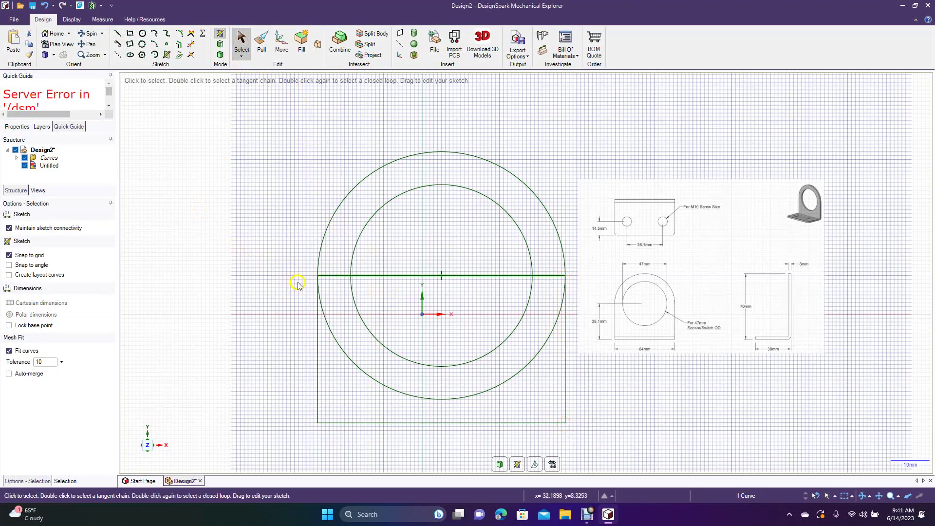
Step: Trim away the horizontal centre line and the lower half of the outer circle, leaving the arch outline and inner circle
{"action": "left_click", "coordinate": [191, 45]}
{"action": "left_click", "coordinate": [359, 277]}
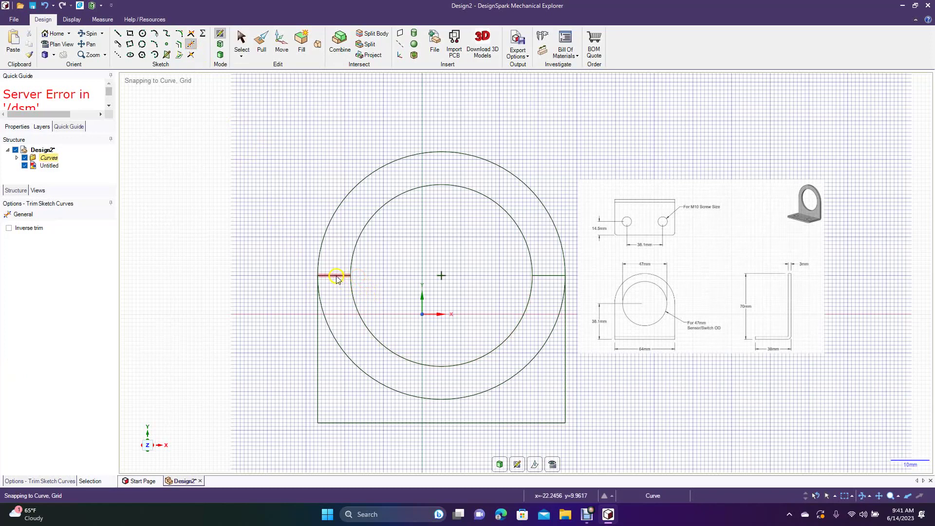
{"action": "left_click", "coordinate": [335, 276]}
{"action": "left_click", "coordinate": [329, 329]}
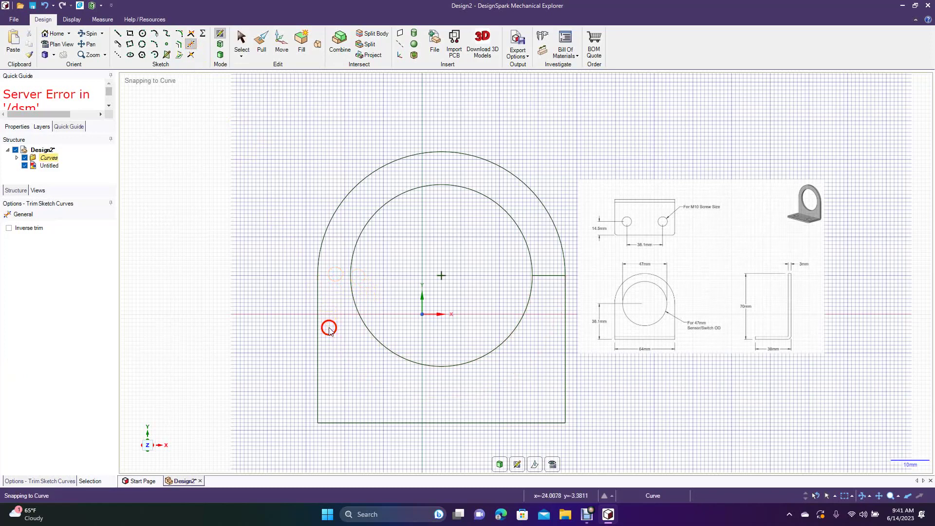
{"action": "left_click", "coordinate": [549, 277]}
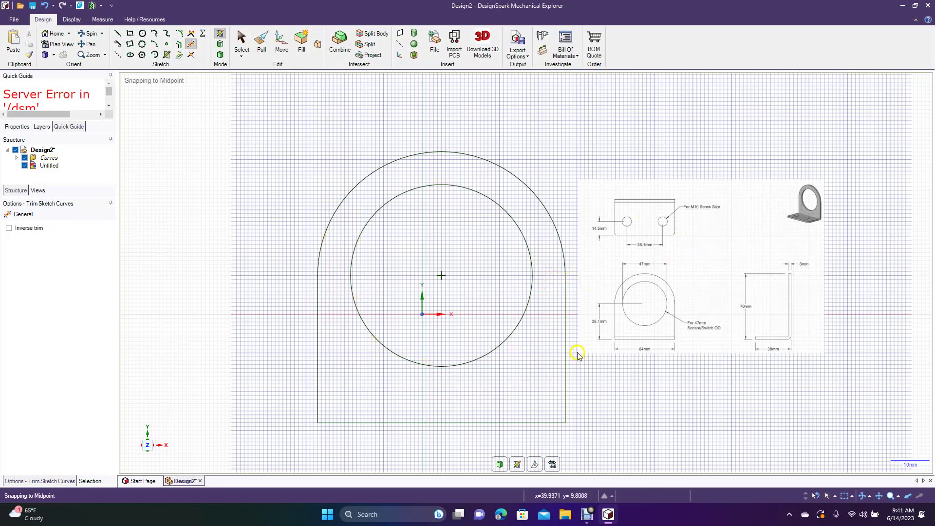
{"action": "left_click", "coordinate": [604, 378]}
Step: Offset the profile's bottom line 3 mm upward to mark the base plate's thickness
{"action": "scroll", "coordinate": [604, 378], "scroll_direction": "down", "scroll_amount": 4}
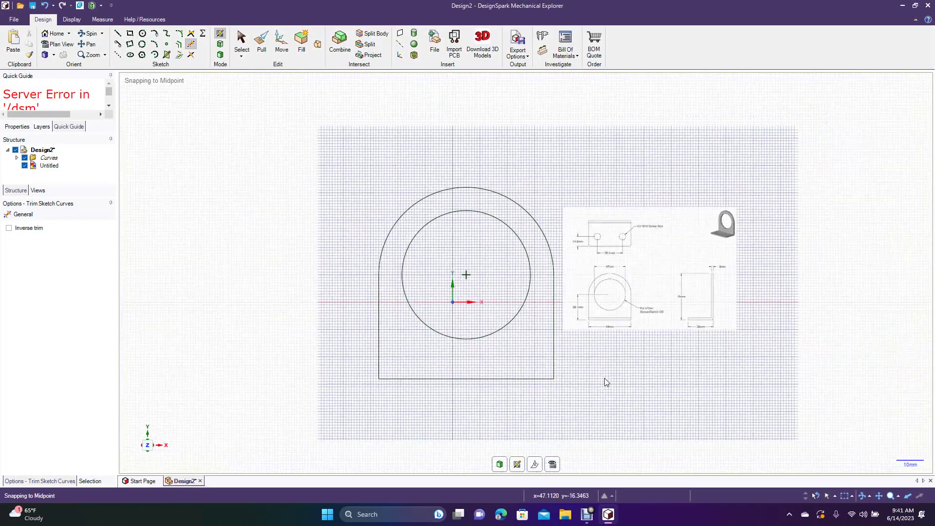
{"action": "scroll", "coordinate": [604, 378], "scroll_direction": "up", "scroll_amount": 3}
{"action": "scroll", "coordinate": [604, 380], "scroll_direction": "up", "scroll_amount": 4}
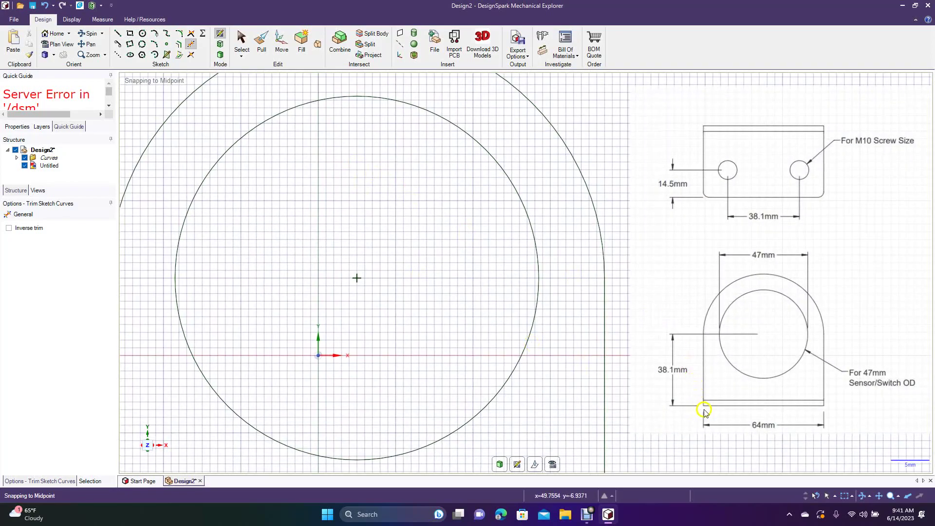
{"action": "left_click", "coordinate": [87, 44]}
{"action": "mouse_move", "coordinate": [519, 323]}
{"action": "left_mouse_down"}
{"action": "mouse_move", "coordinate": [501, 297]}
{"action": "mouse_move", "coordinate": [469, 146]}
{"action": "mouse_move", "coordinate": [305, 169]}
{"action": "left_mouse_up"}
{"action": "left_click_drag", "start_coordinate": [305, 169], "coordinate": [619, 188]}
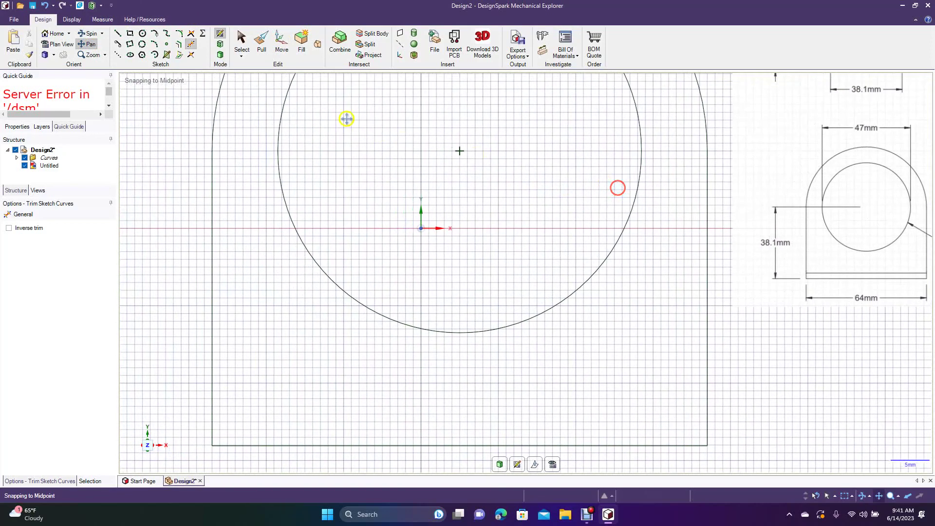
{"action": "left_click", "coordinate": [179, 44]}
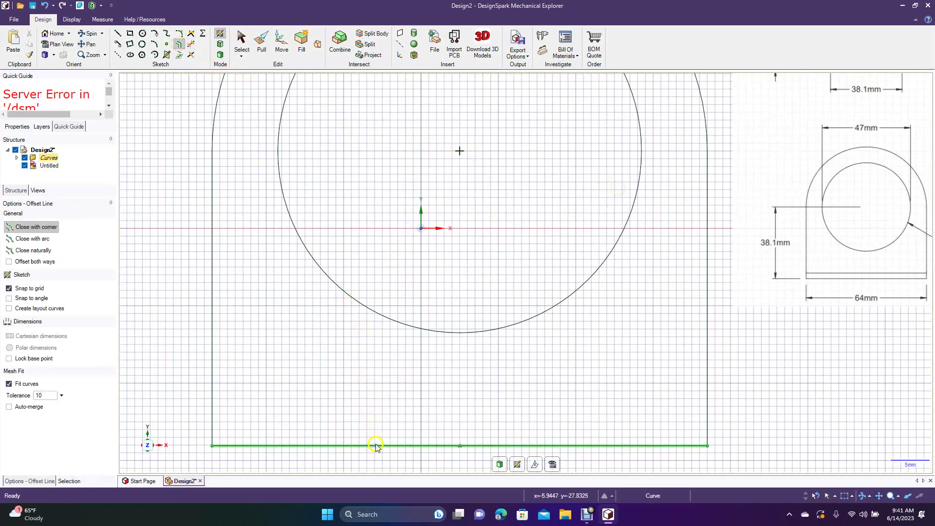
{"action": "left_click", "coordinate": [375, 446]}
{"action": "type", "text": "3"}
{"action": "key", "text": "Return"}
{"action": "left_click", "coordinate": [242, 38]}
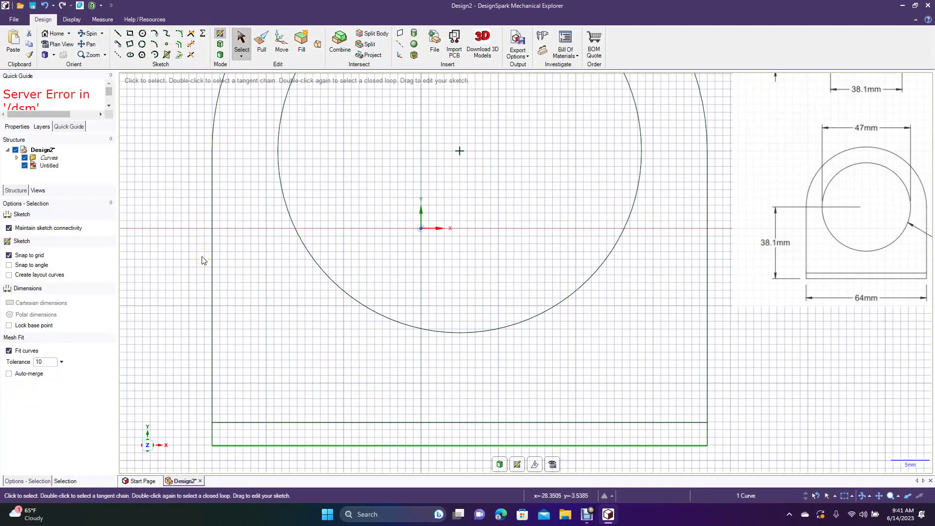
{"action": "scroll", "coordinate": [203, 261], "scroll_direction": "down", "scroll_amount": 4}
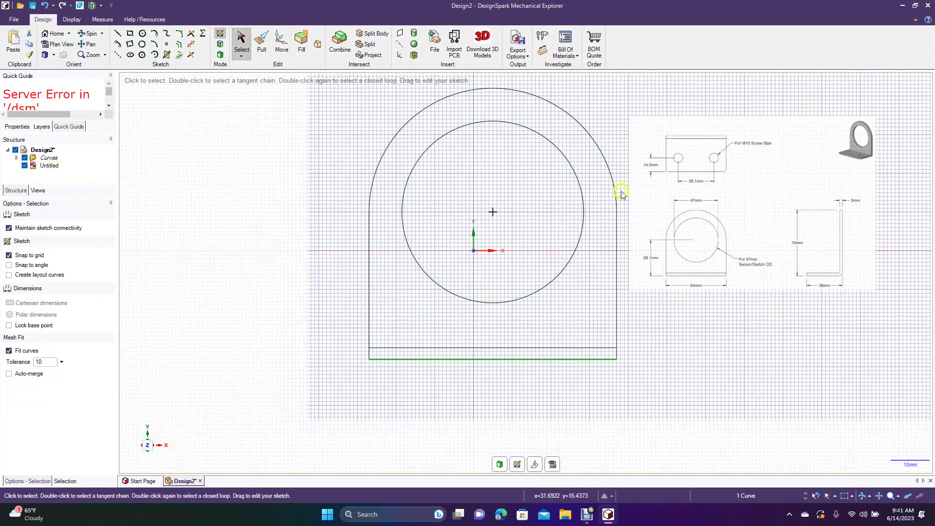
{"action": "left_click", "coordinate": [534, 355]}
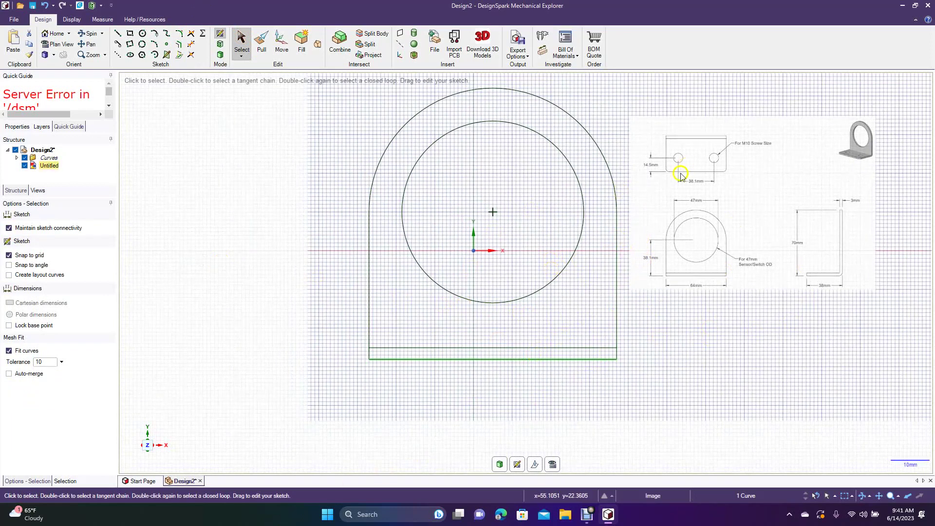
{"action": "left_click", "coordinate": [787, 285]}
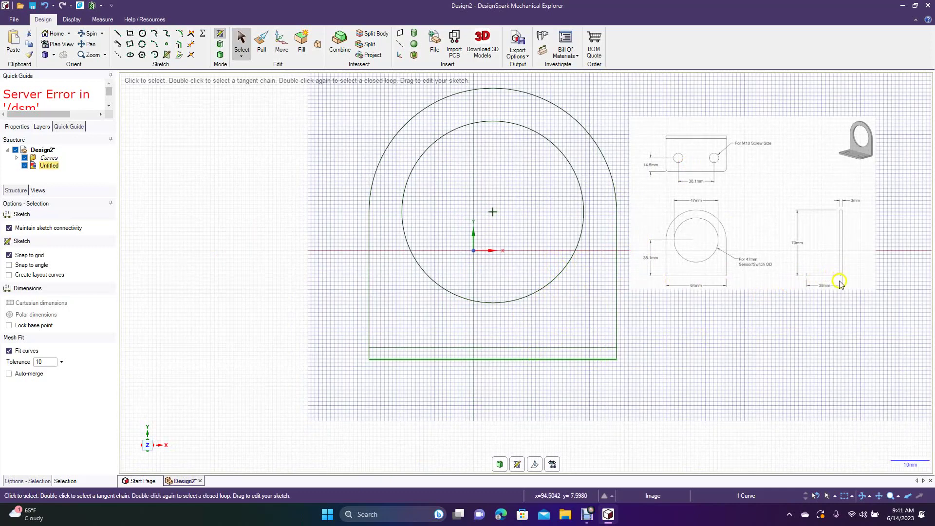
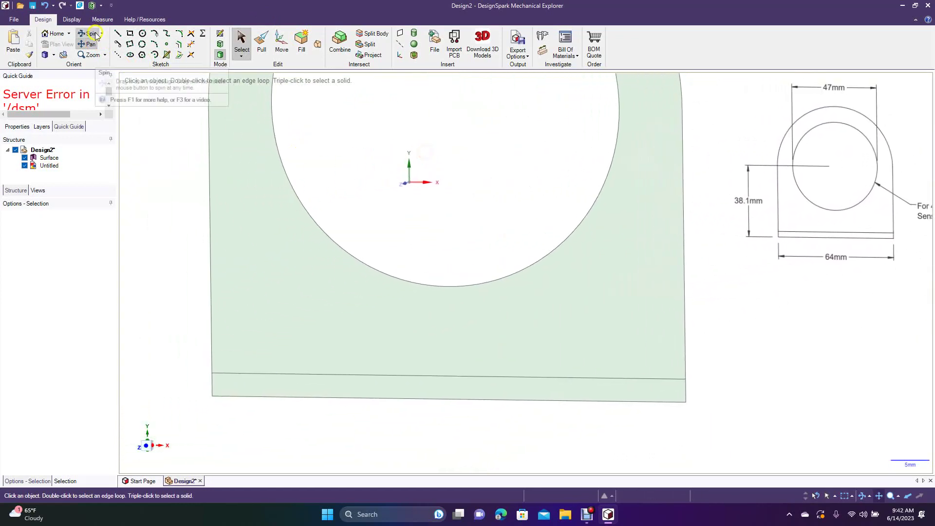
Step: Pull the narrow bottom strip forward along positive Z to form the solid base plate
{"action": "left_click", "coordinate": [256, 41]}
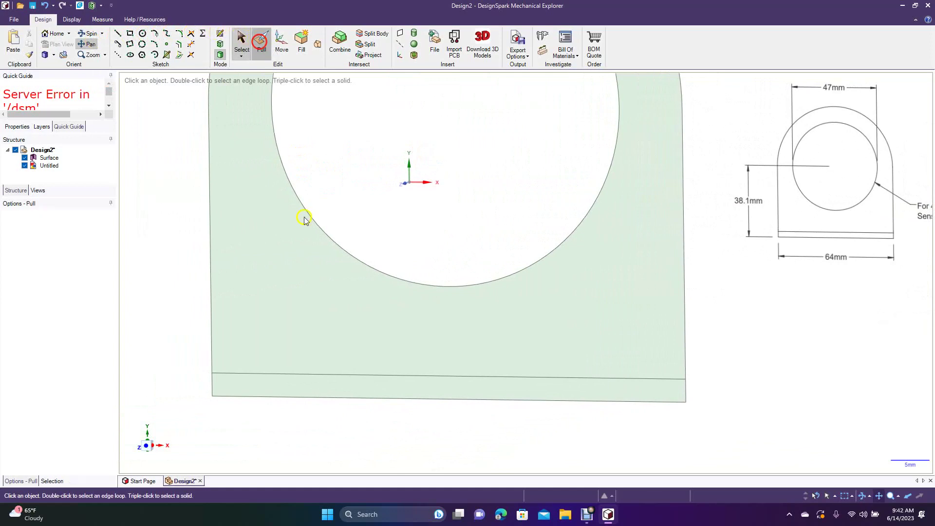
{"action": "left_click", "coordinate": [329, 382]}
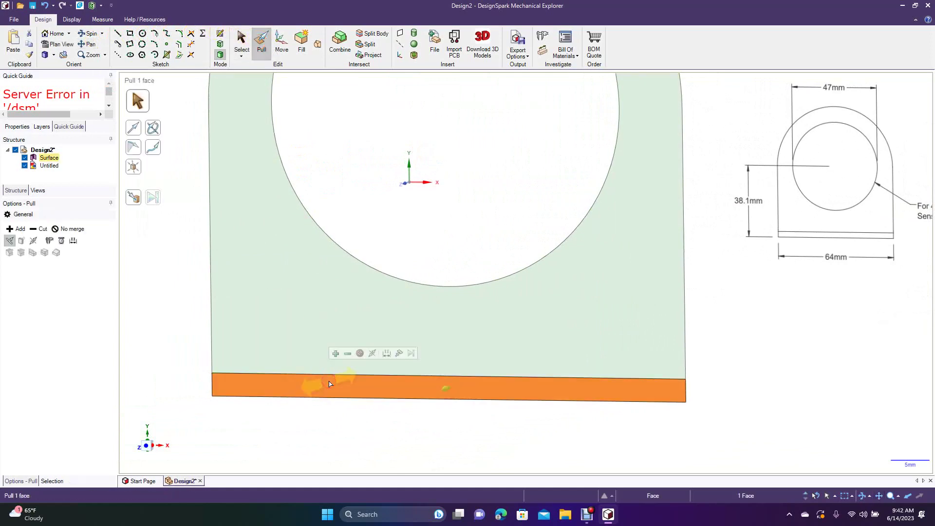
{"action": "left_click_drag", "start_coordinate": [460, 388], "coordinate": [702, 480]}
{"action": "left_click", "coordinate": [730, 396]}
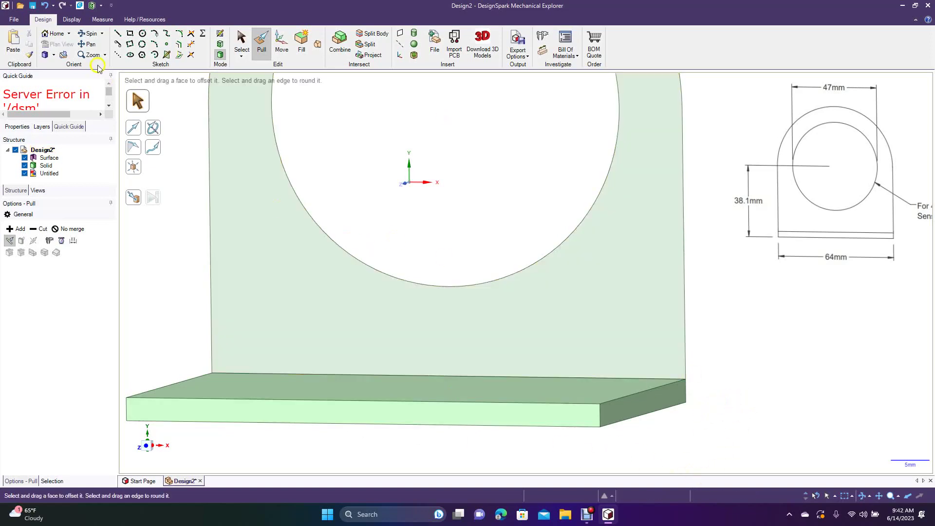
Step: Pull the arched face with the large hole 3 mm along positive Z to thicken the upright plate
{"action": "left_click", "coordinate": [92, 35]}
{"action": "left_click_drag", "start_coordinate": [222, 166], "coordinate": [300, 183]}
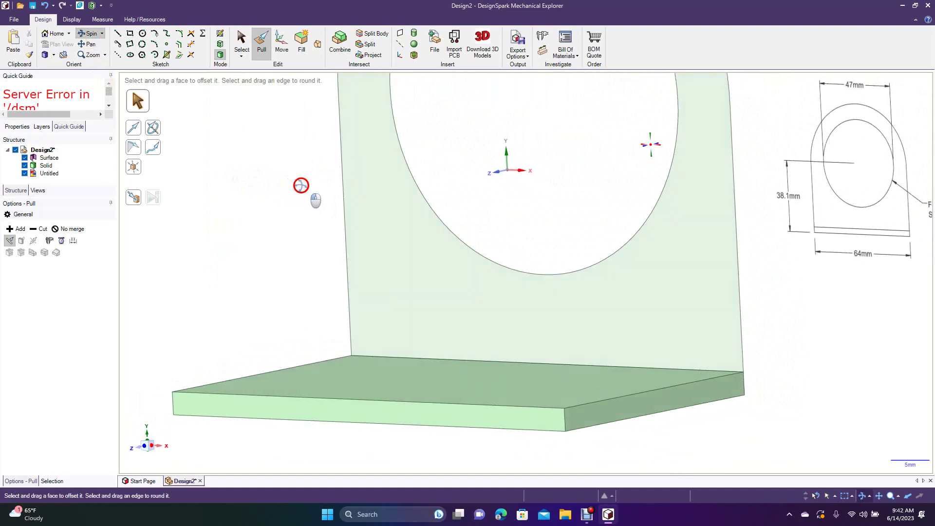
{"action": "left_click", "coordinate": [257, 41]}
{"action": "left_click", "coordinate": [429, 263]}
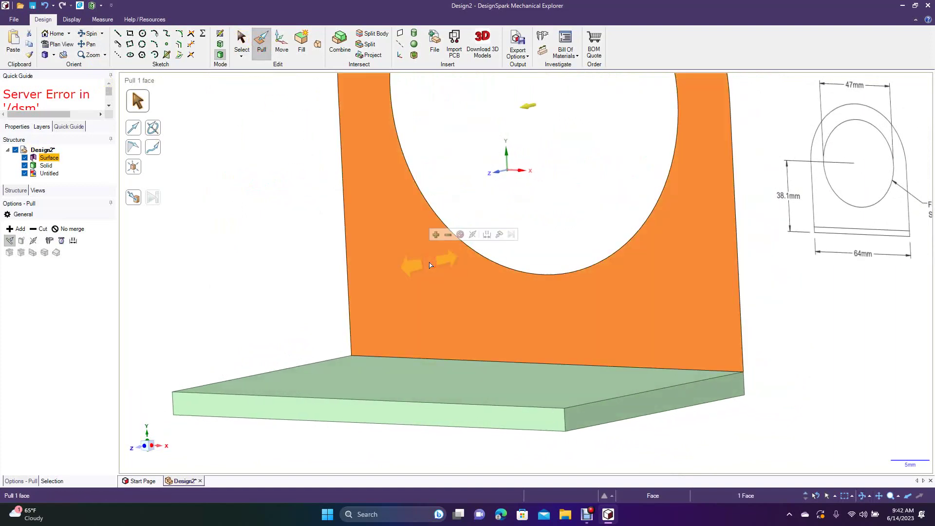
{"action": "left_click_drag", "start_coordinate": [429, 264], "coordinate": [415, 268]}
{"action": "left_click", "coordinate": [252, 172]}
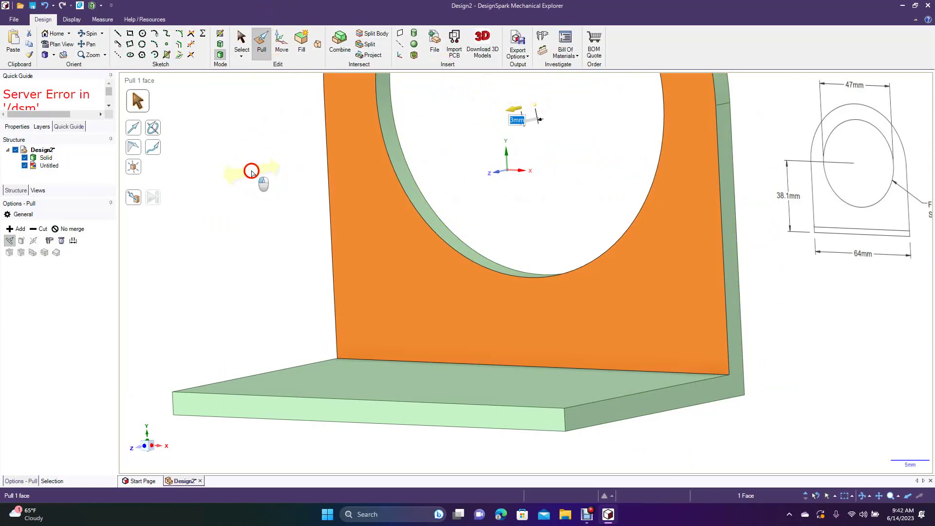
{"action": "left_click", "coordinate": [89, 33]}
{"action": "left_click_drag", "start_coordinate": [229, 154], "coordinate": [259, 152]}
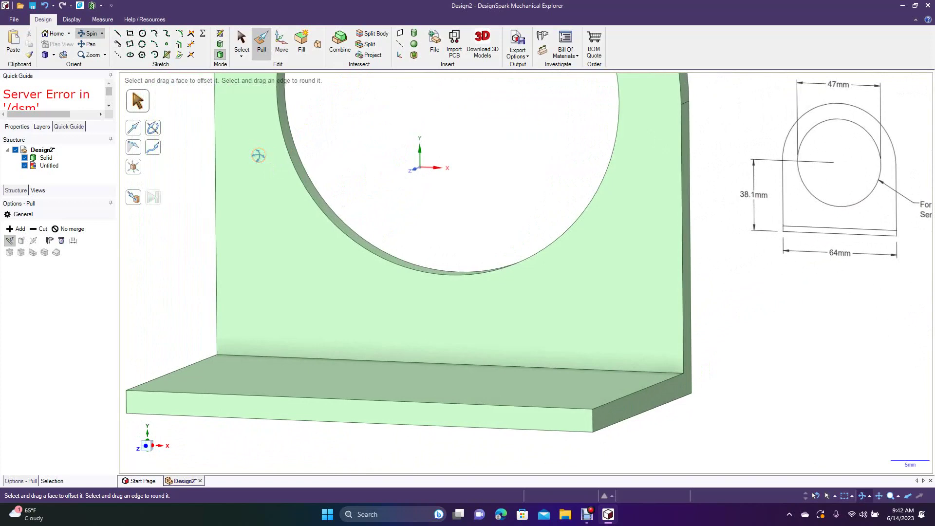
{"action": "key", "text": "z"}
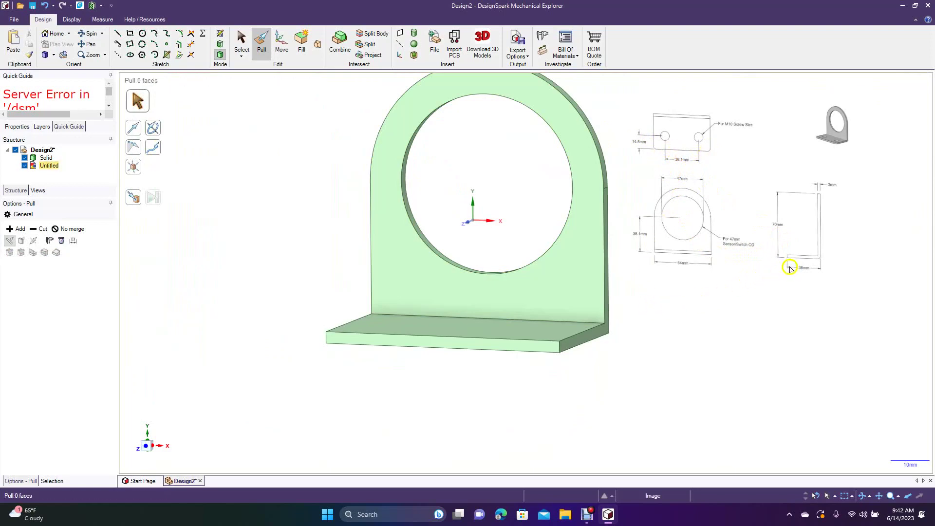
{"action": "left_click", "coordinate": [544, 339]}
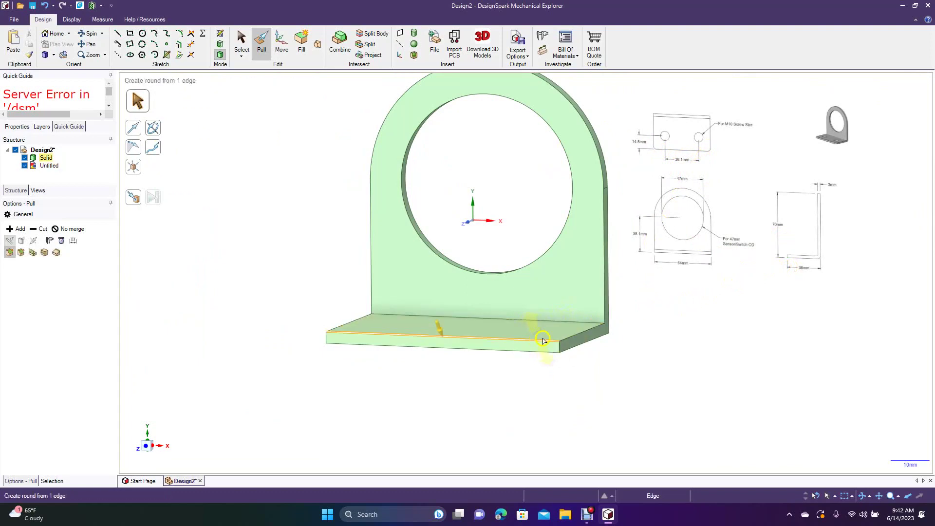
{"action": "key", "text": "Escape"}
Step: Round the short vertical edge at the base plate's front corner on the positive X side with a 2 mm radius
{"action": "left_click", "coordinate": [91, 35]}
{"action": "left_click_drag", "start_coordinate": [200, 113], "coordinate": [192, 126]}
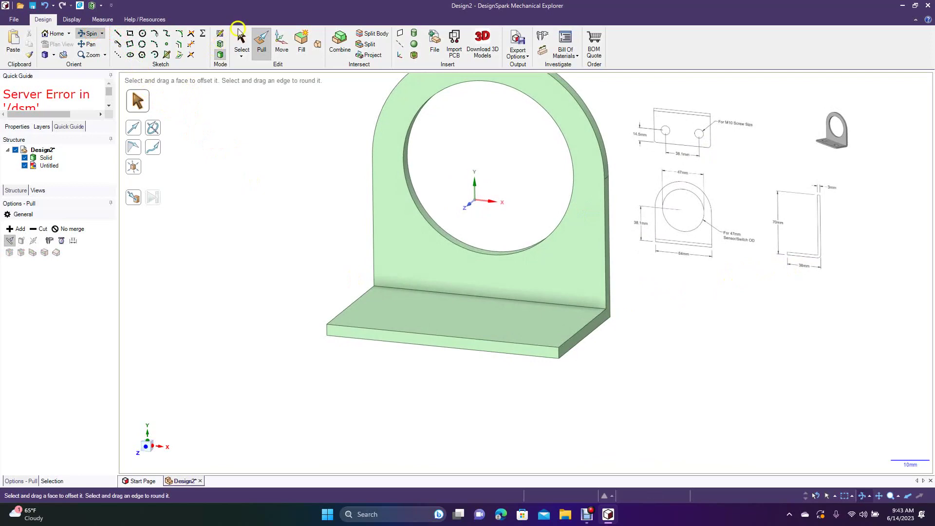
{"action": "left_click", "coordinate": [262, 41]}
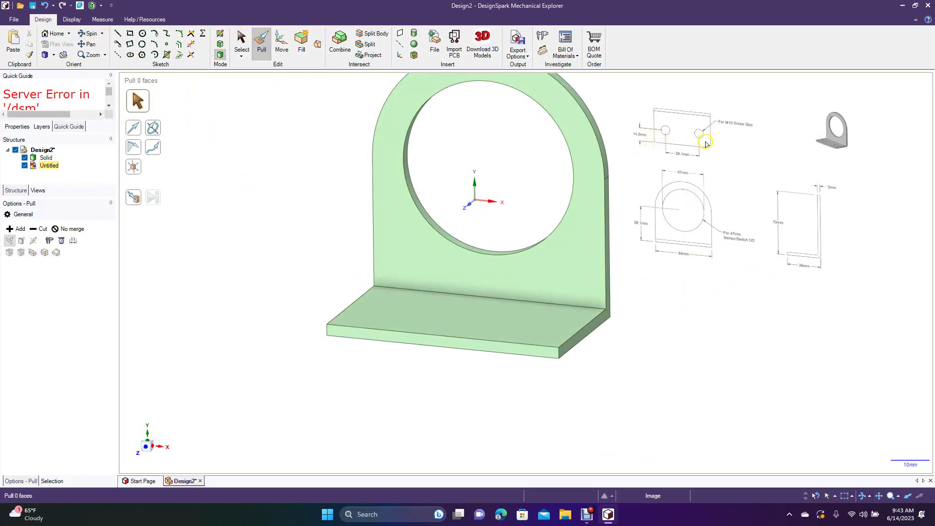
{"action": "left_click", "coordinate": [561, 356]}
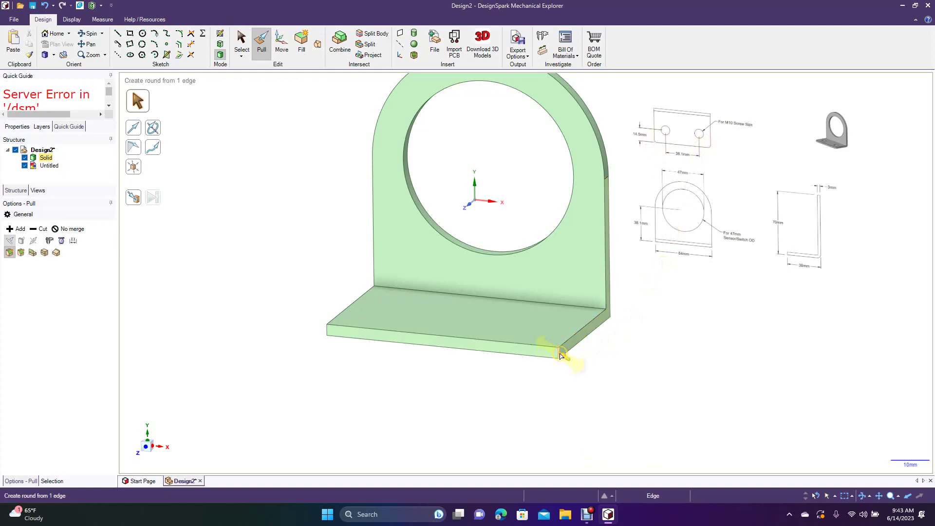
{"action": "left_click", "coordinate": [560, 355]}
{"action": "left_click_drag", "start_coordinate": [560, 356], "coordinate": [637, 385]}
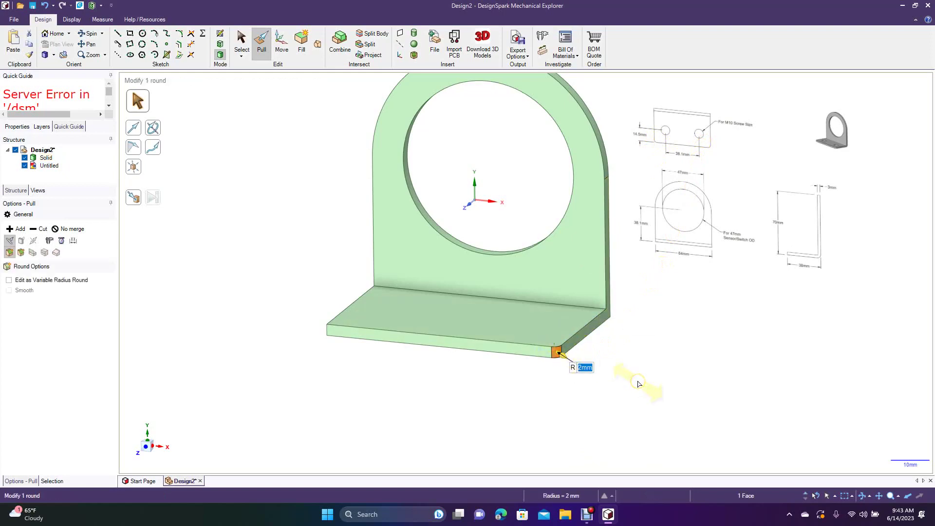
Step: Undo the 2 mm corner round and round both short vertical edges at the base plate's front corners with a 4 mm radius
{"action": "key", "text": "ctrl+z"}
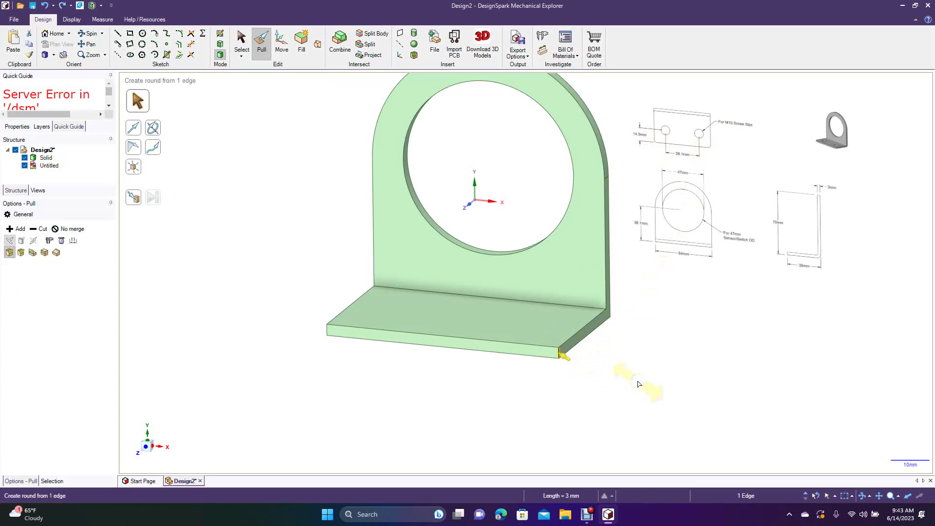
{"action": "left_click_drag", "start_coordinate": [629, 382], "coordinate": [516, 404]}
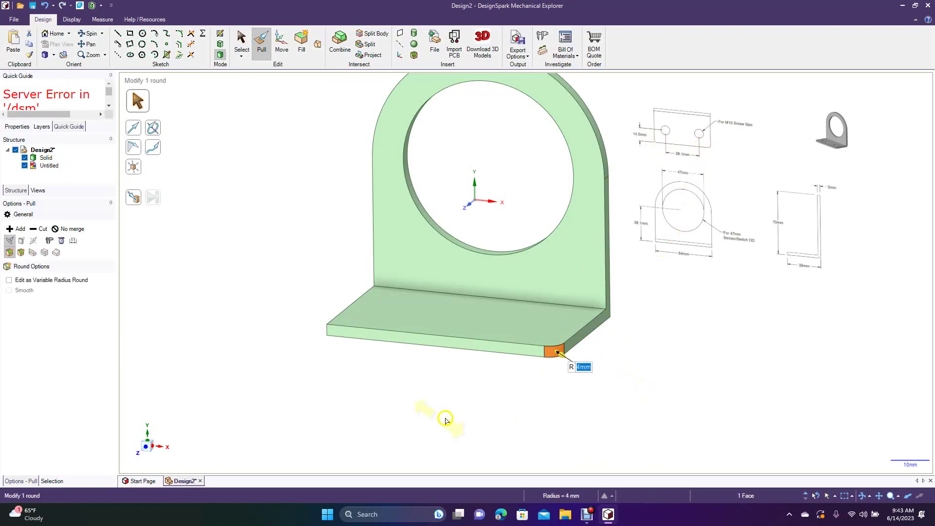
{"action": "left_click", "coordinate": [327, 333]}
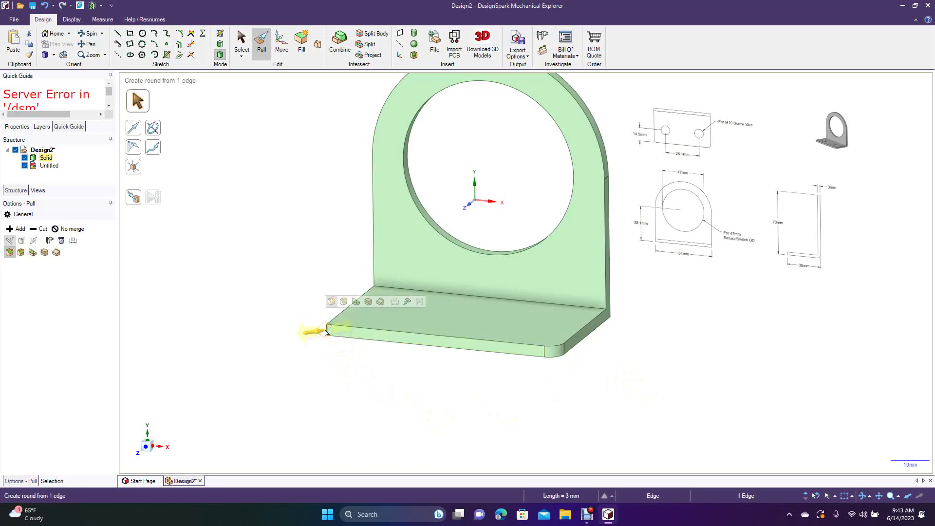
{"action": "type", "text": "4"}
{"action": "key", "text": "Return"}
{"action": "left_click", "coordinate": [263, 261]}
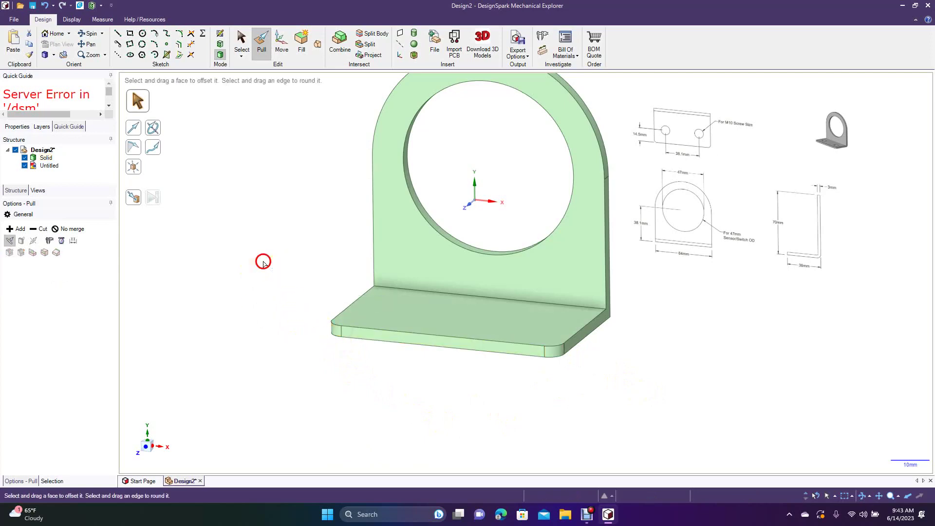
Step: Check the hole dimensions in the reference drawing image beside the bracket and delete the image
{"action": "left_click", "coordinate": [87, 33]}
{"action": "left_click_drag", "start_coordinate": [216, 123], "coordinate": [254, 95]}
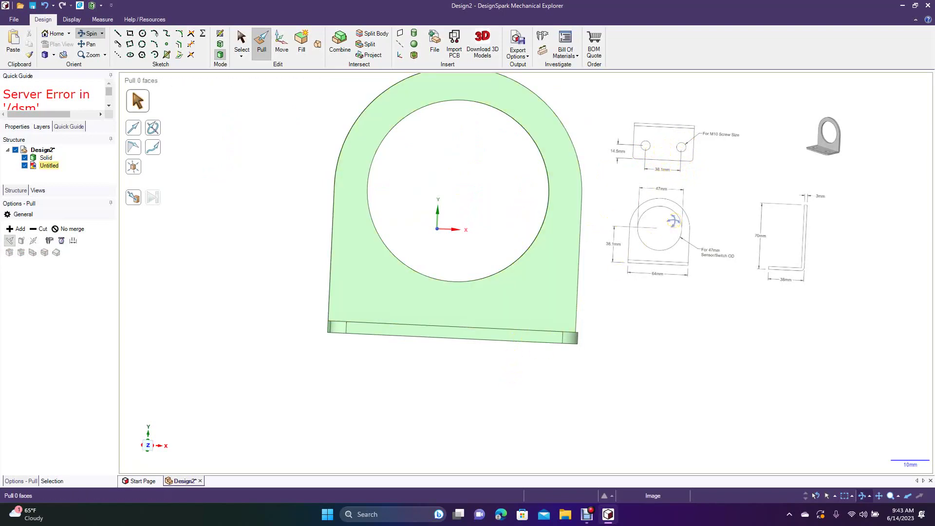
{"action": "scroll", "coordinate": [527, 273], "scroll_direction": "up", "scroll_amount": 3}
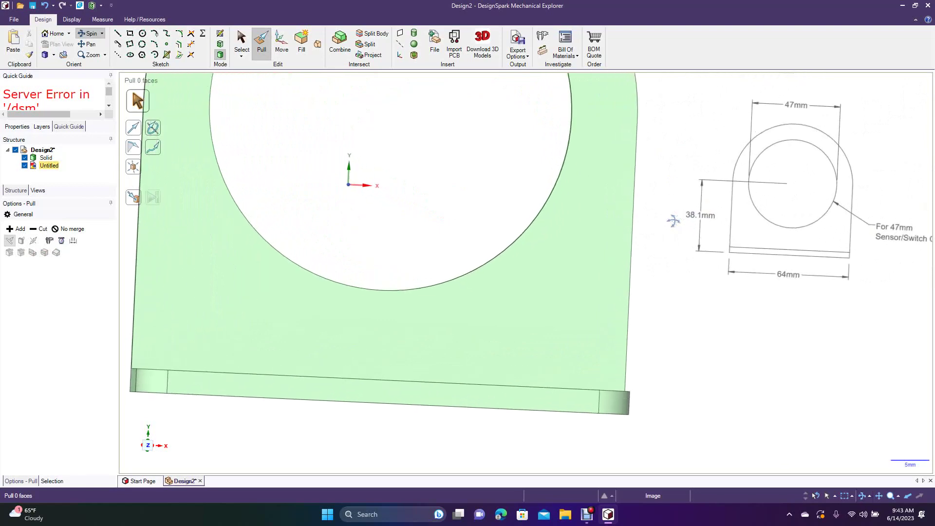
{"action": "left_click", "coordinate": [88, 43]}
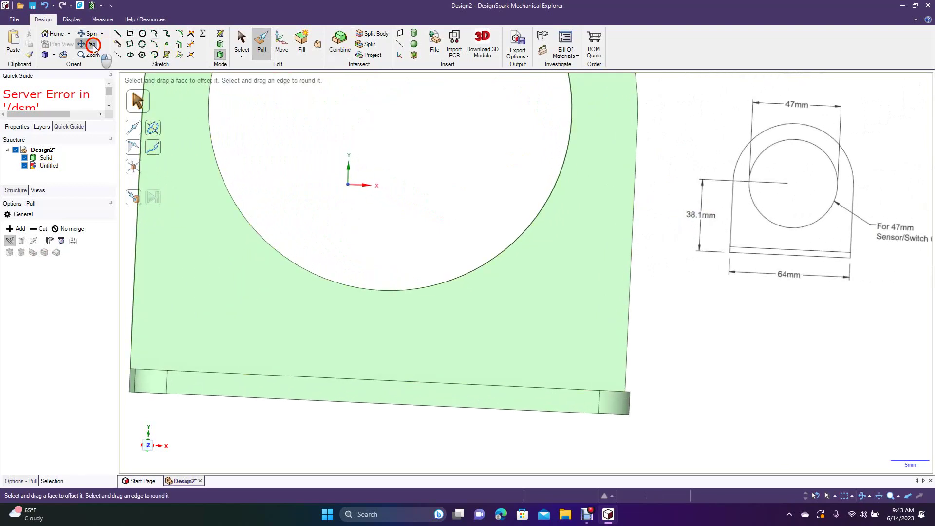
{"action": "left_click_drag", "start_coordinate": [355, 173], "coordinate": [171, 315]}
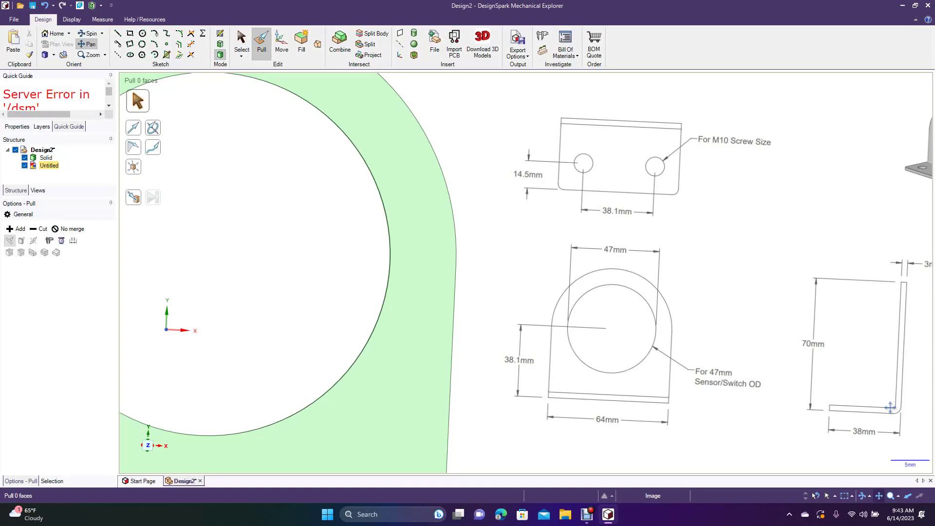
{"action": "key", "text": "z"}
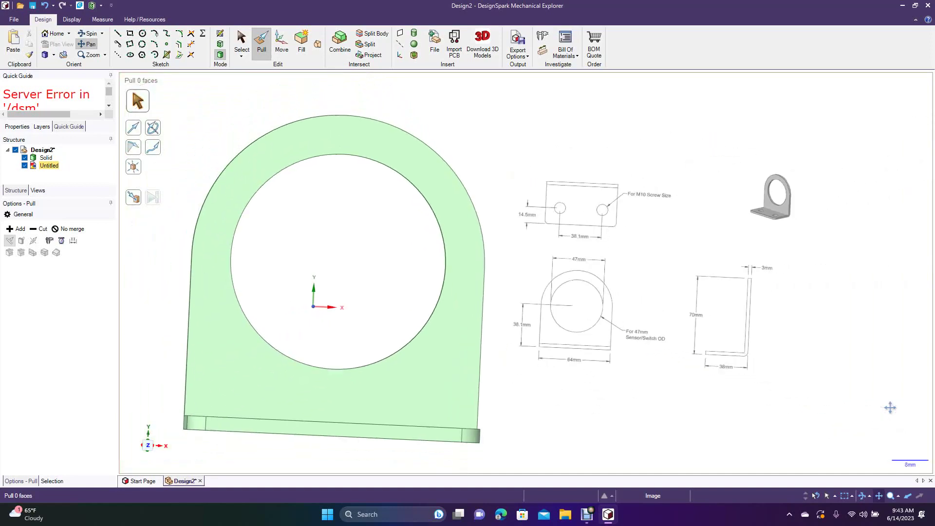
{"action": "left_click", "coordinate": [246, 42]}
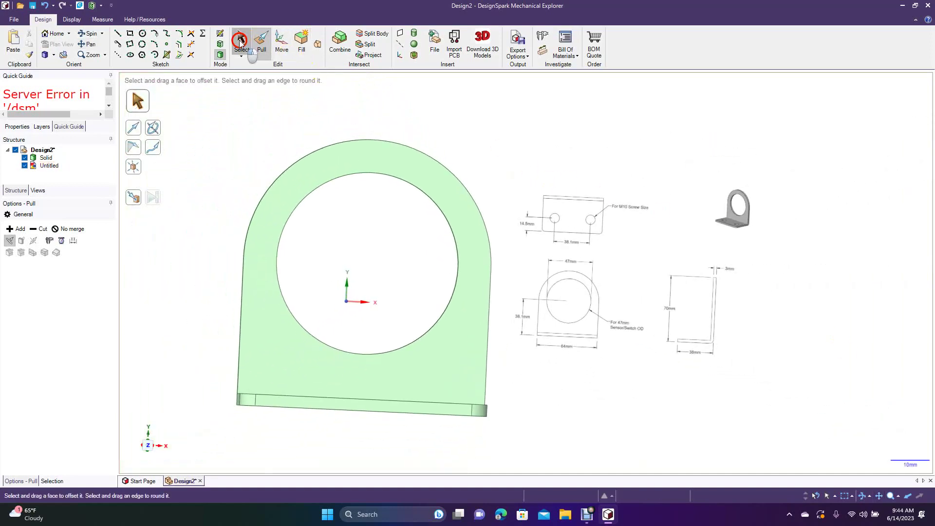
{"action": "left_click", "coordinate": [583, 257]}
{"action": "key", "text": "Delete"}
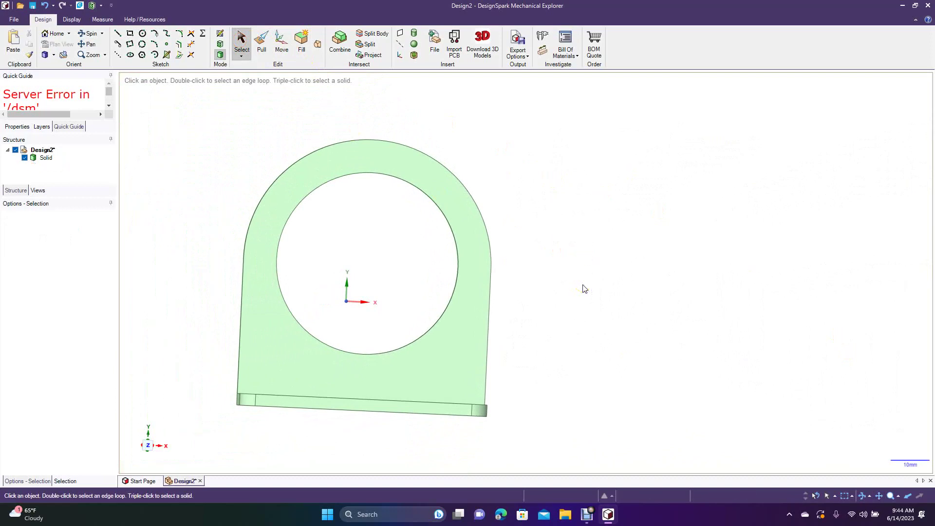
Step: Sketch a centre line on the base plate's underside from the midpoint of the front edge to the midpoint of the rear edge
{"action": "left_click", "coordinate": [94, 36]}
{"action": "left_click_drag", "start_coordinate": [299, 288], "coordinate": [297, 178]}
{"action": "left_click", "coordinate": [242, 42]}
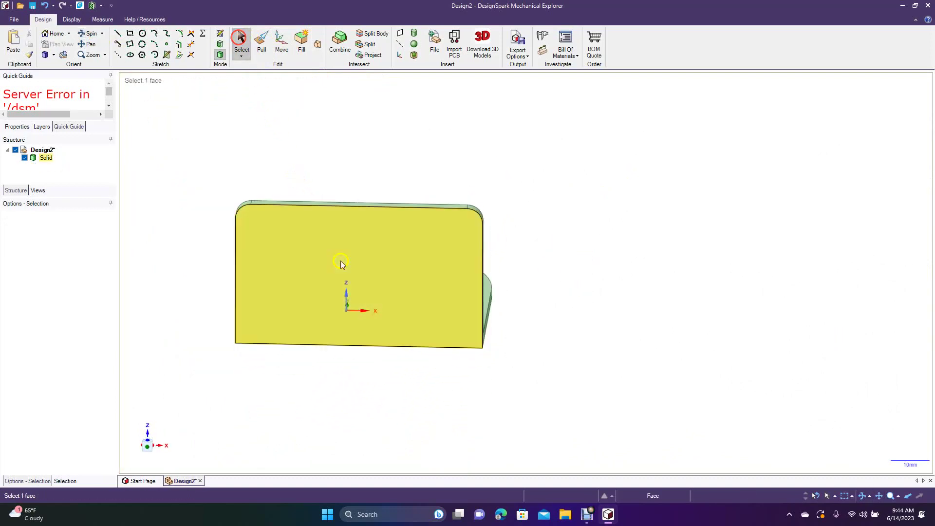
{"action": "left_click", "coordinate": [340, 260]}
{"action": "left_click", "coordinate": [62, 45]}
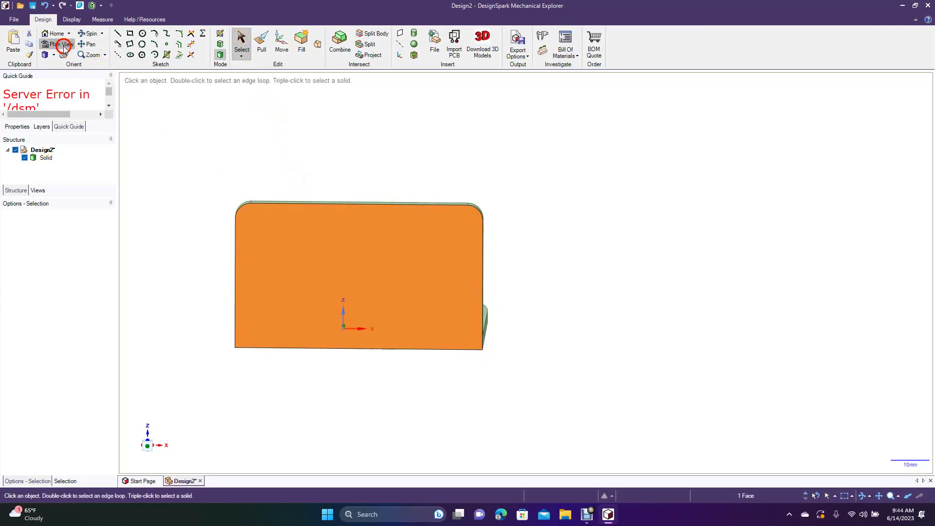
{"action": "left_click", "coordinate": [117, 34]}
{"action": "left_click", "coordinate": [358, 204]}
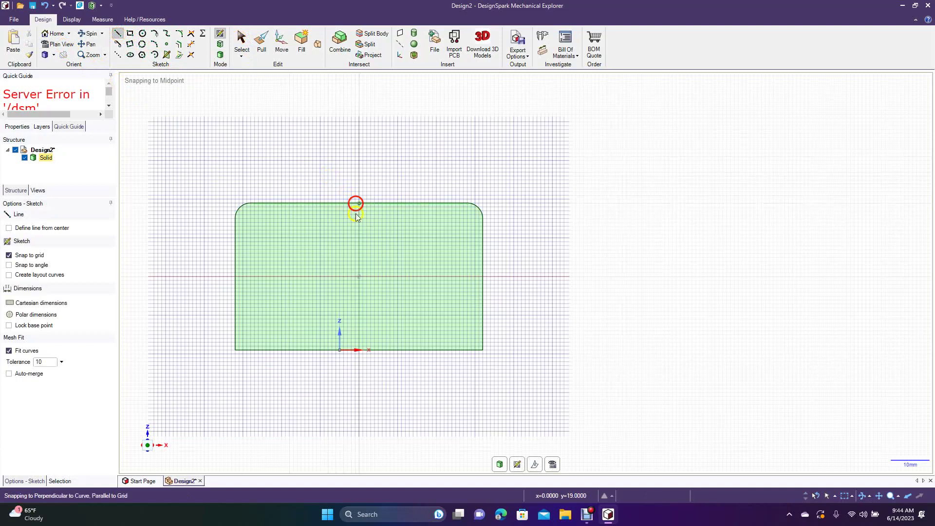
{"action": "left_click", "coordinate": [358, 350]}
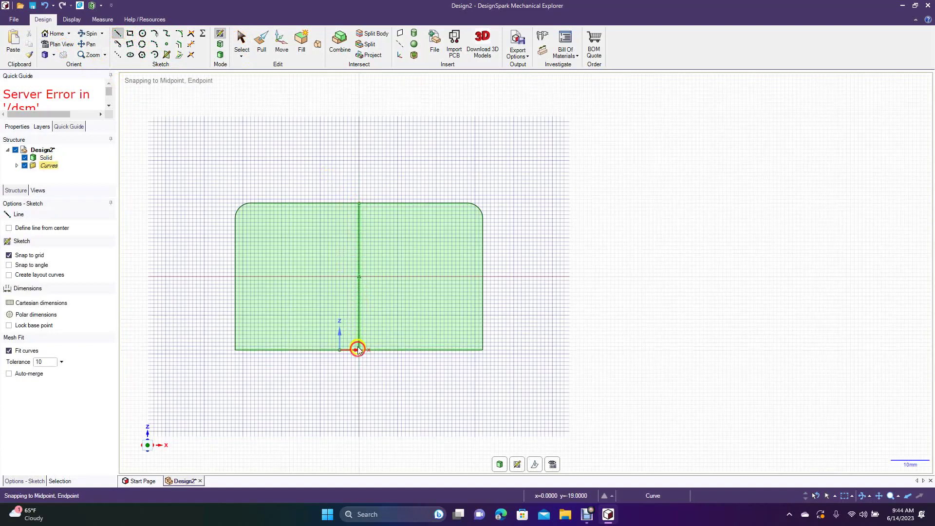
{"action": "left_click", "coordinate": [240, 44]}
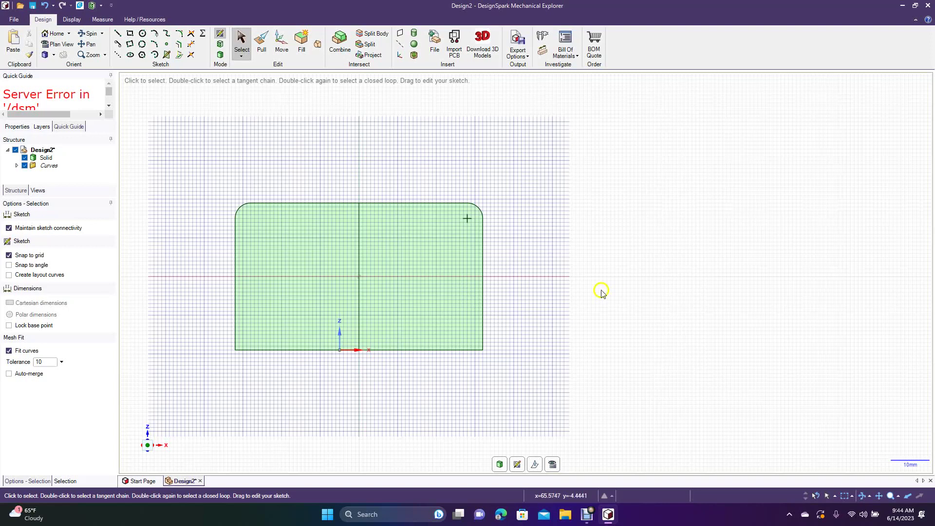
Step: Offset the centre line 19.05 mm to each side to mark the hole centres along X
{"action": "left_click", "coordinate": [179, 46]}
{"action": "left_click", "coordinate": [358, 229]}
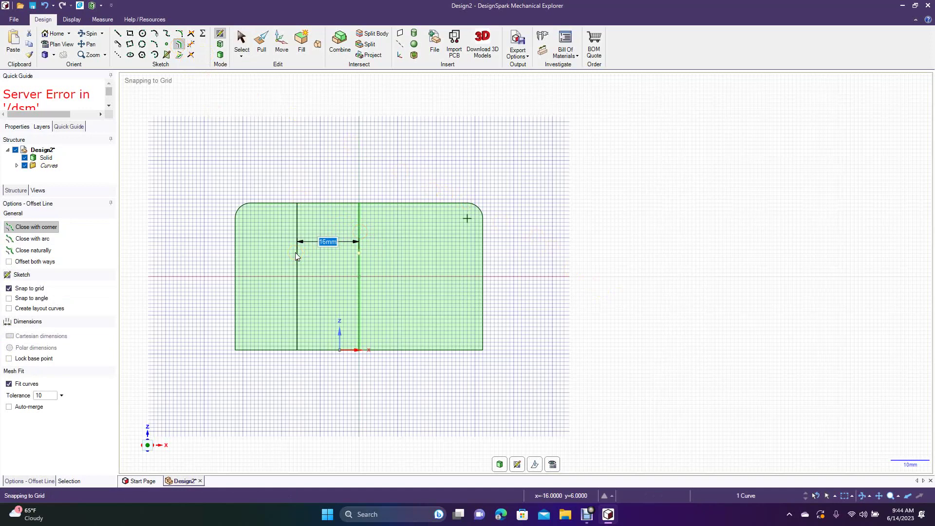
{"action": "type", "text": "1"}
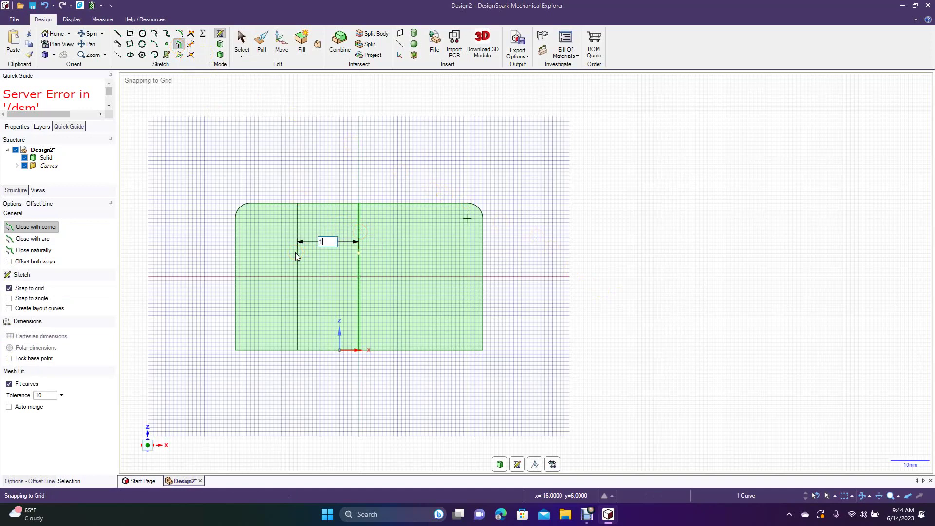
{"action": "type", "text": "9.05"}
{"action": "key", "text": "Return"}
{"action": "left_click", "coordinate": [357, 295]}
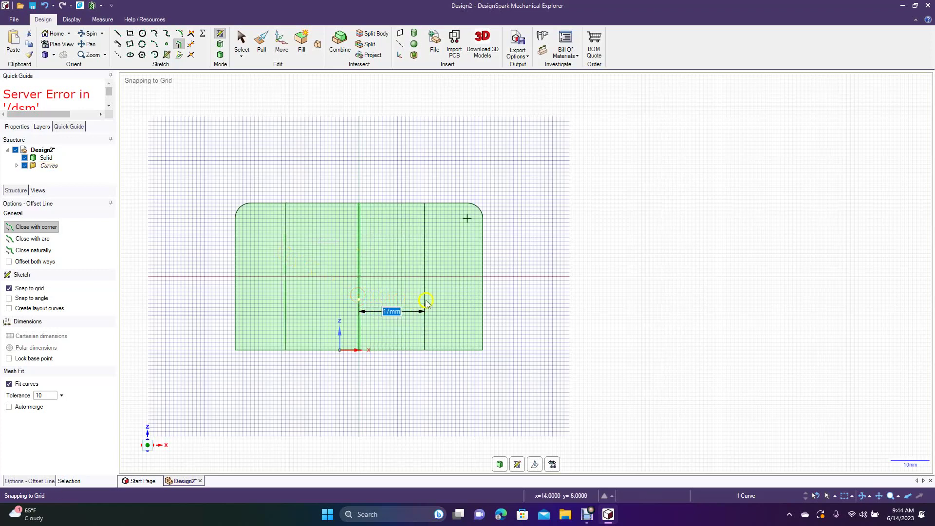
{"action": "type", "text": "19.05"}
{"action": "key", "text": "Return"}
{"action": "left_click", "coordinate": [657, 308]}
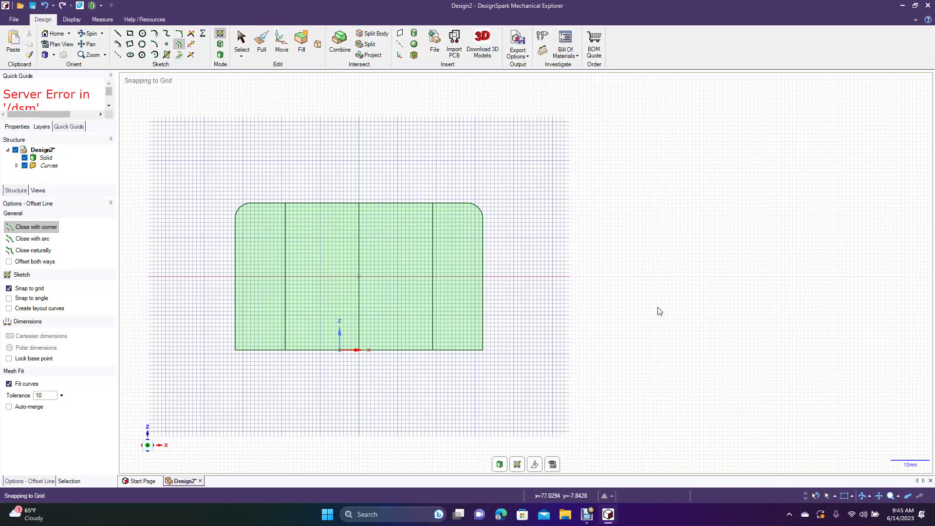
Step: Offset the base plate's rear edge, where the upright plate starts, 14.5 mm toward the front edge
{"action": "left_click", "coordinate": [179, 45]}
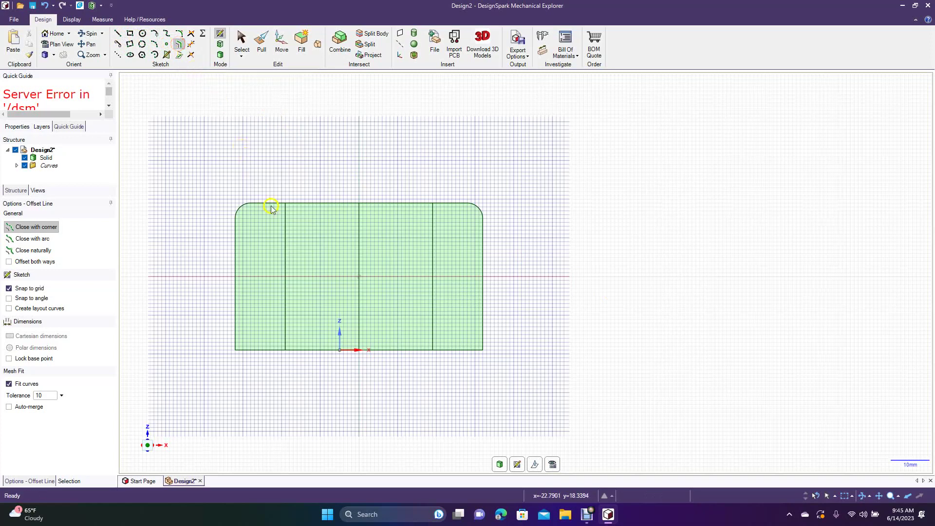
{"action": "left_click", "coordinate": [268, 350]}
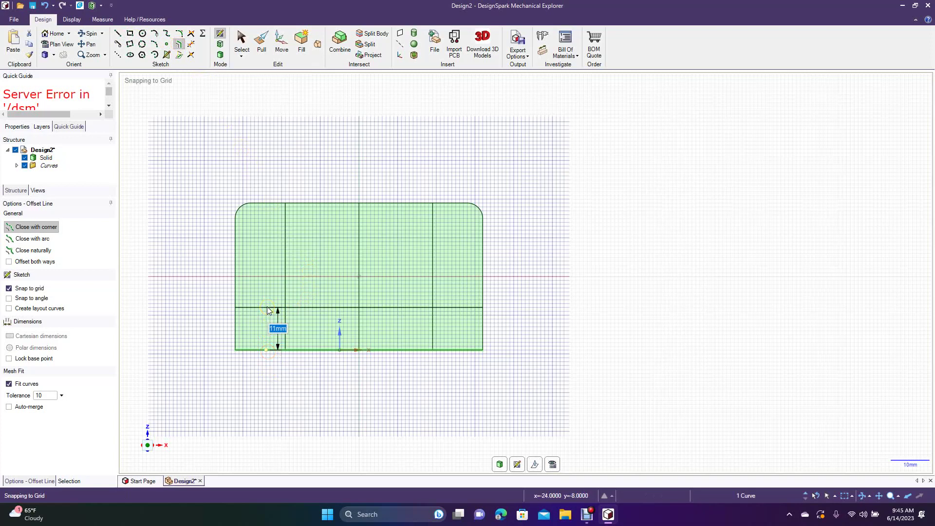
{"action": "type", "text": "14.5"}
{"action": "key", "text": "Return"}
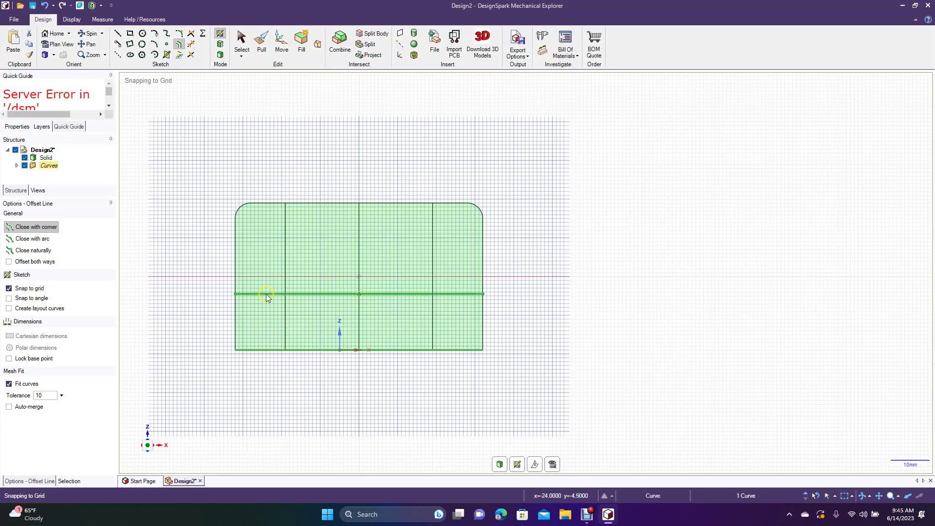
Step: Sketch two 10 mm diameter circles centred where the 14.5 mm offset line crosses the two 19.05 mm offset lines
{"action": "left_click", "coordinate": [142, 34]}
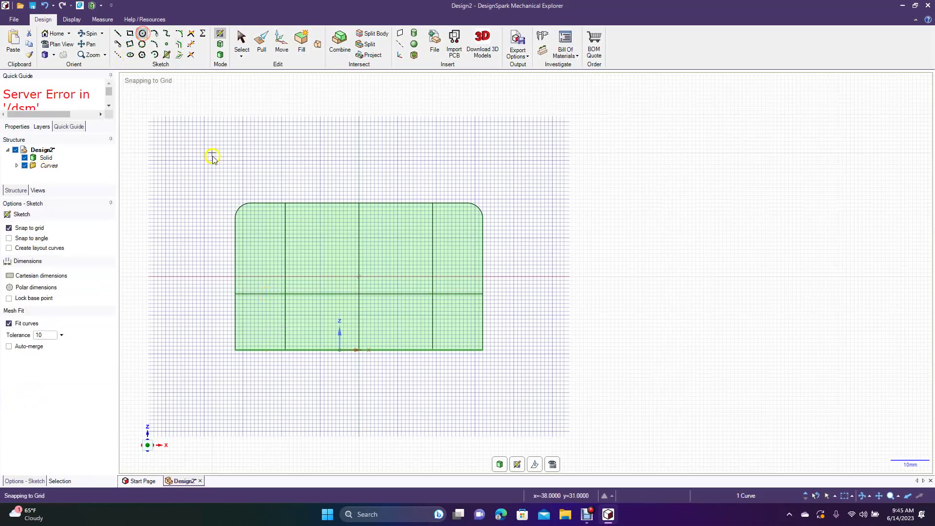
{"action": "left_click", "coordinate": [285, 294]}
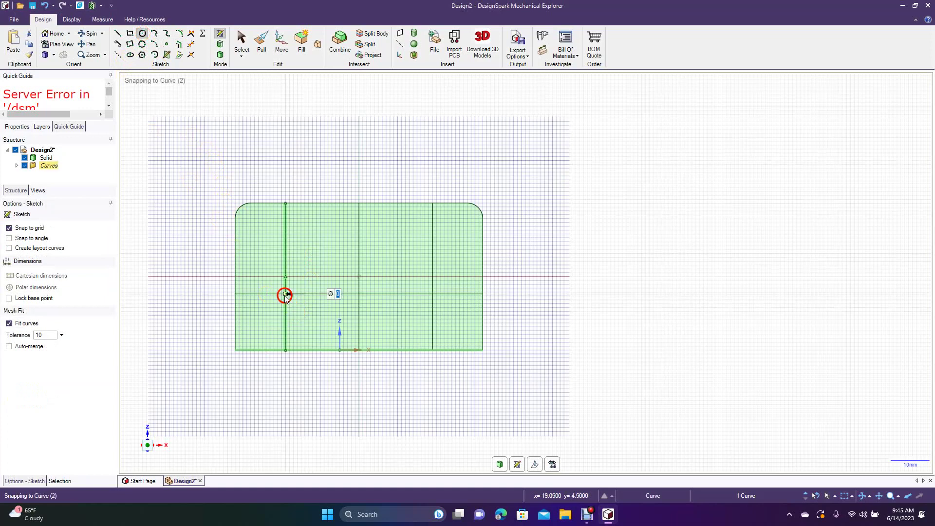
{"action": "type", "text": "10"}
{"action": "key", "text": "Return"}
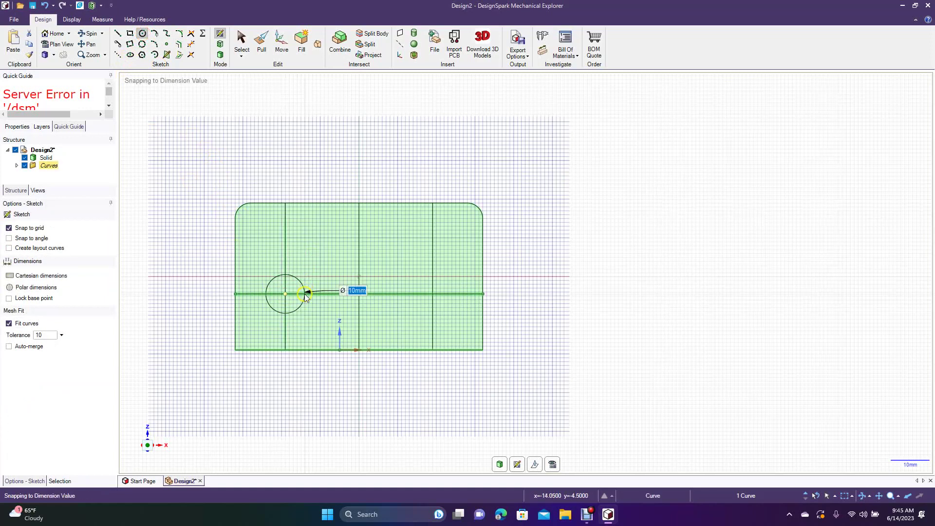
{"action": "left_click", "coordinate": [434, 296]}
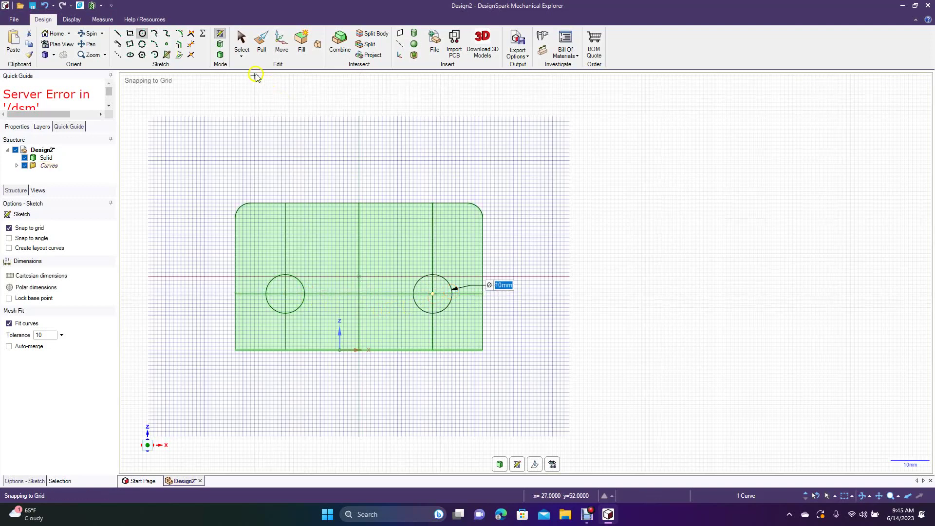
Step: Delete the horizontal offset line, both 19.05 mm offset lines and the centre line from the sketch, keeping the two circles
{"action": "left_click", "coordinate": [242, 45]}
{"action": "left_click", "coordinate": [285, 233]}
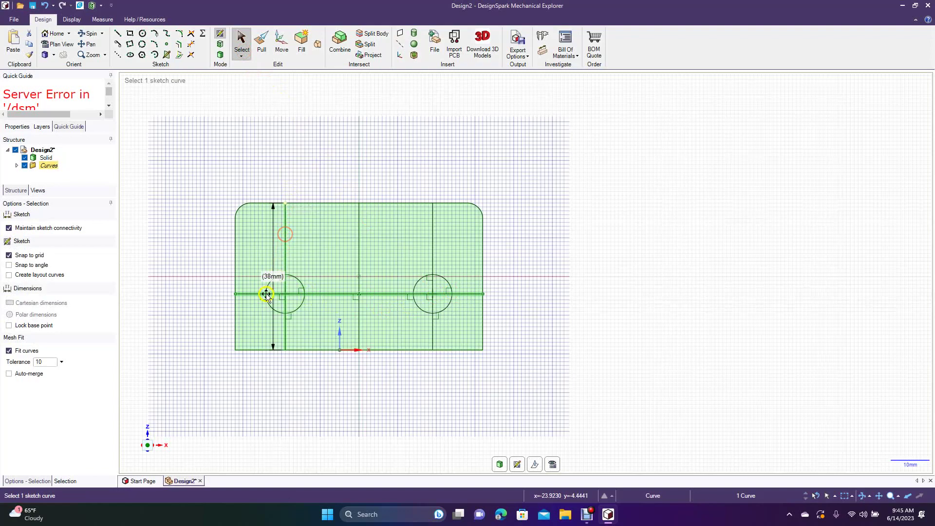
{"action": "left_click", "coordinate": [254, 295]}
{"action": "left_click", "coordinate": [254, 294]}
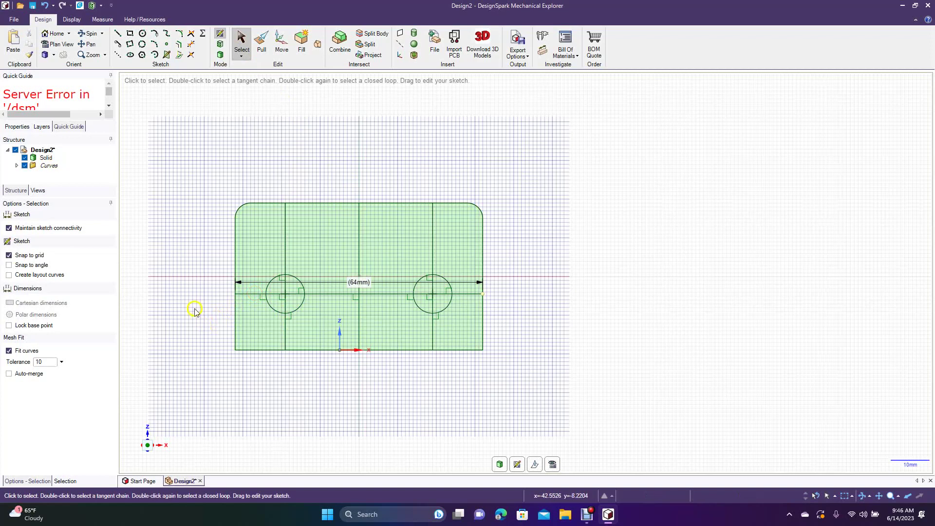
{"action": "left_click", "coordinate": [240, 295]}
{"action": "key", "text": "Delete"}
{"action": "left_click", "coordinate": [285, 257]}
{"action": "key", "text": "Delete"}
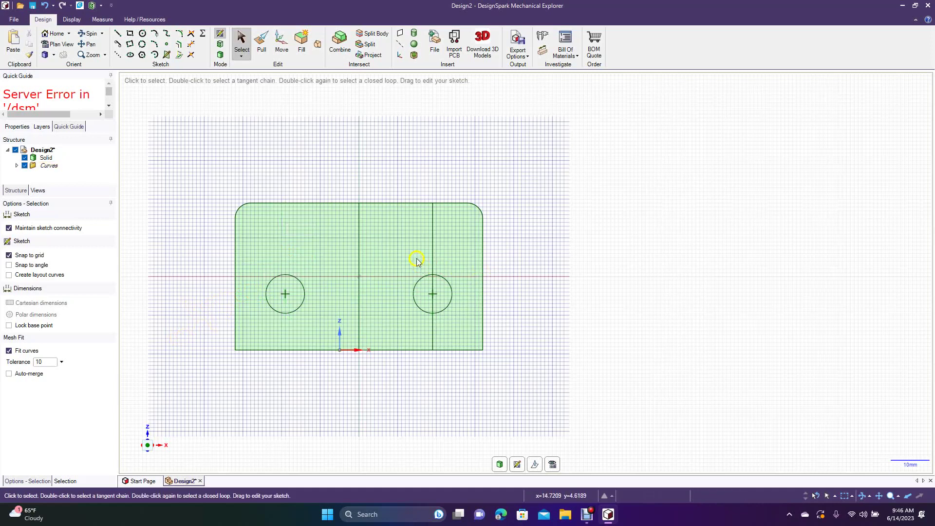
{"action": "left_click", "coordinate": [432, 259]}
{"action": "key", "text": "Delete"}
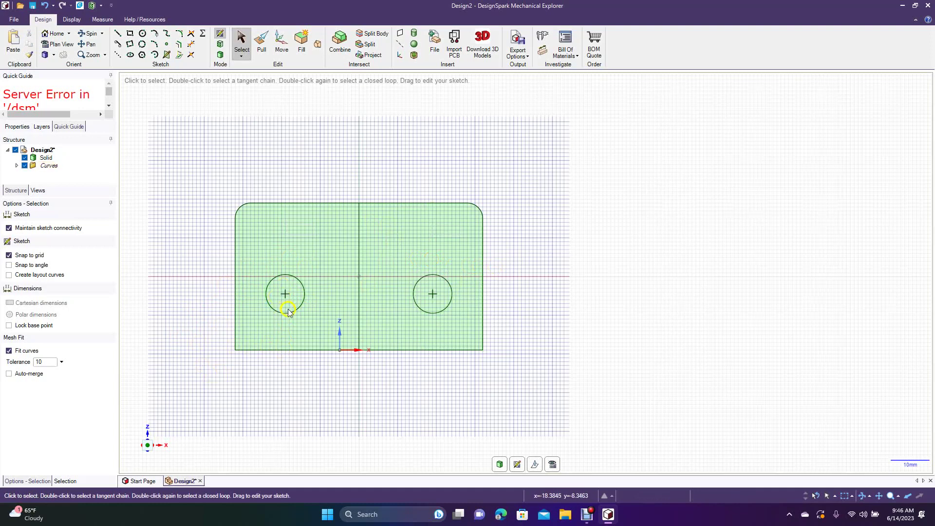
{"action": "left_click", "coordinate": [359, 299]}
{"action": "left_click", "coordinate": [360, 300]}
{"action": "key", "text": "Escape"}
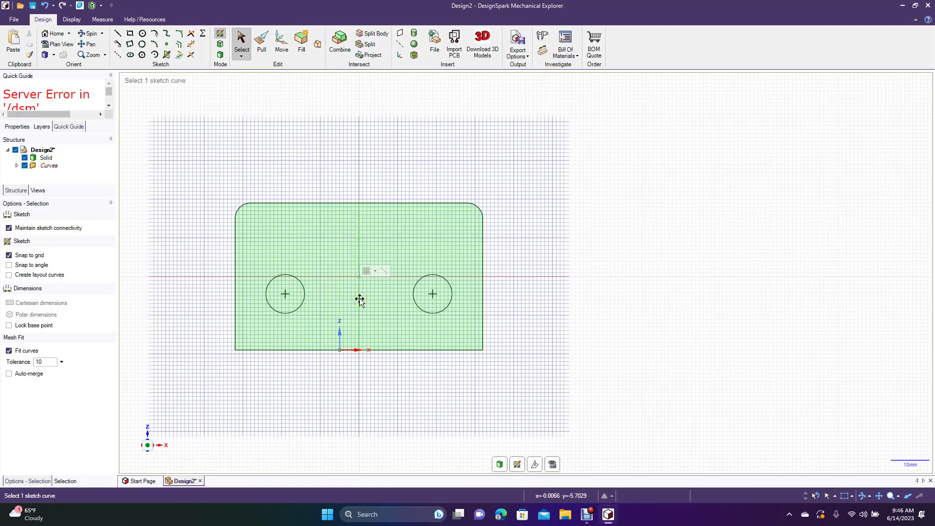
Step: Cut the two 10 mm circles through the plate with Pull to make both screw holes
{"action": "left_click", "coordinate": [93, 35]}
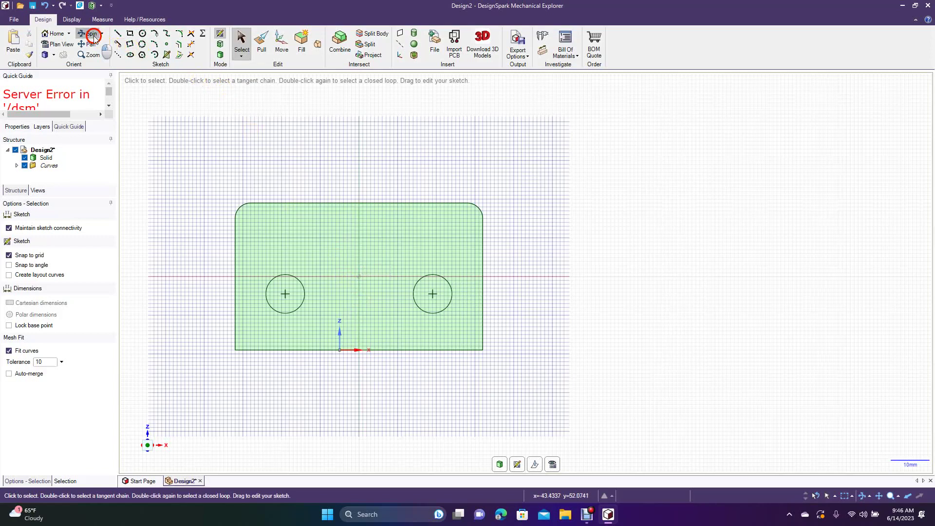
{"action": "mouse_move", "coordinate": [442, 161]}
{"action": "left_mouse_down"}
{"action": "mouse_move", "coordinate": [349, 209]}
{"action": "mouse_move", "coordinate": [380, 204]}
{"action": "left_mouse_up"}
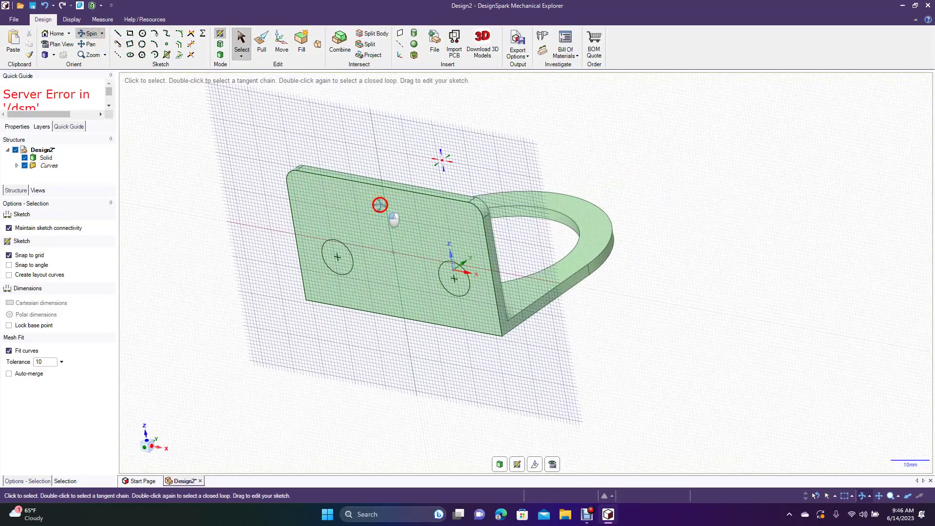
{"action": "left_click", "coordinate": [262, 42]}
{"action": "left_click", "coordinate": [342, 265]}
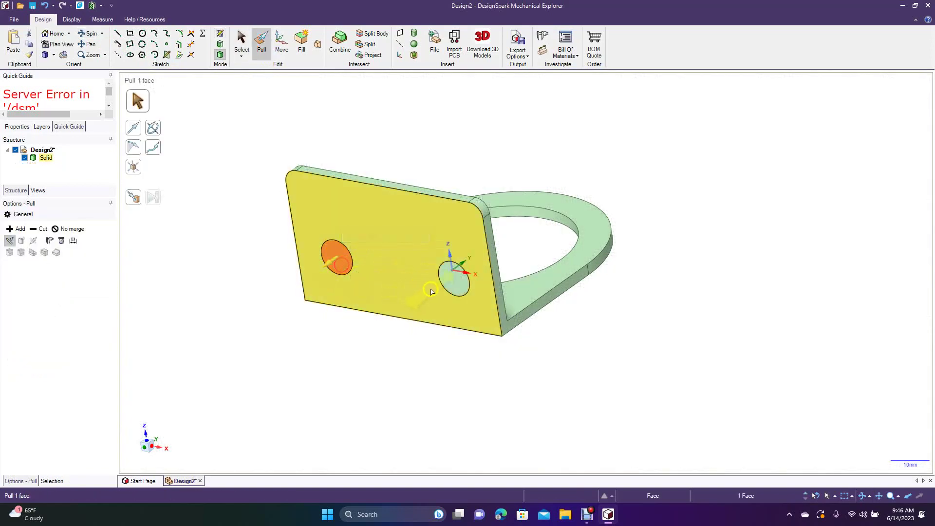
{"action": "left_click", "coordinate": [451, 295], "text": "ctrl"}
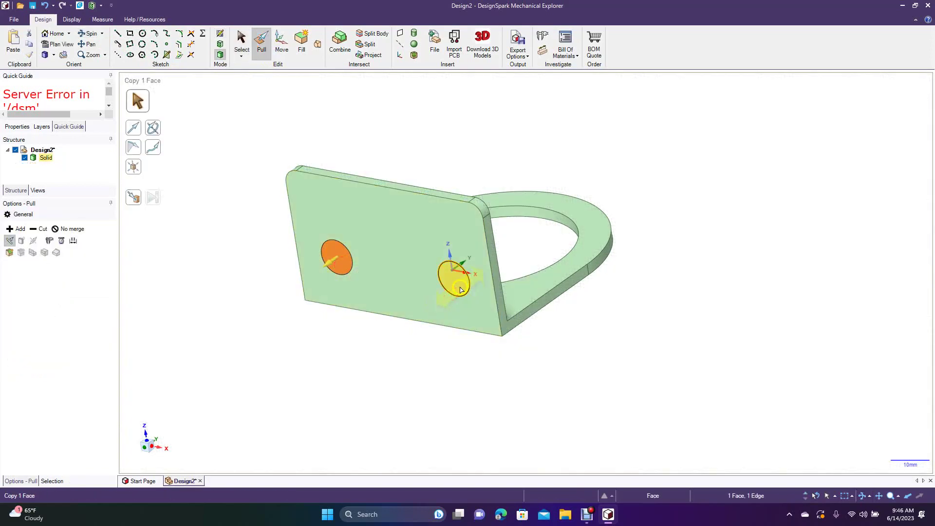
{"action": "left_click", "coordinate": [380, 328]}
{"action": "left_click", "coordinate": [452, 288]}
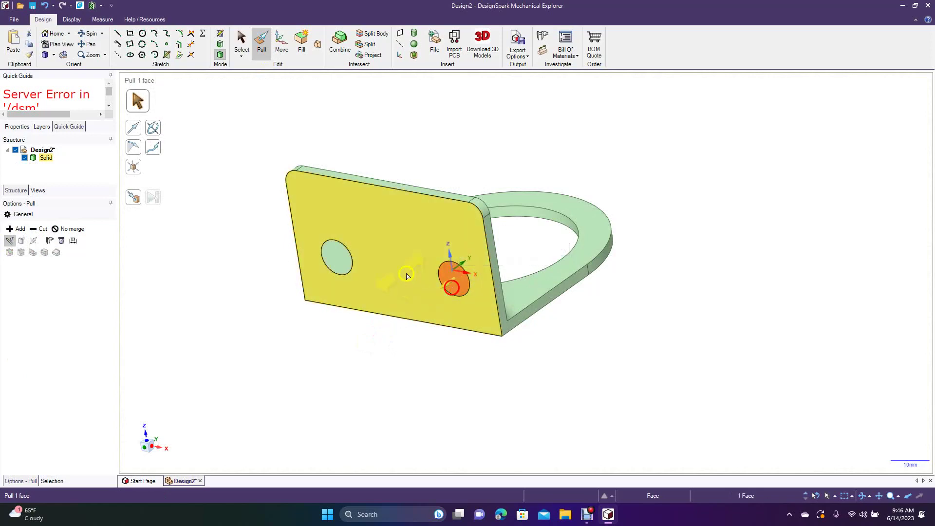
{"action": "left_click", "coordinate": [337, 255], "text": "ctrl"}
{"action": "left_click_drag", "start_coordinate": [349, 253], "coordinate": [358, 249]}
{"action": "left_click", "coordinate": [93, 33]}
{"action": "left_click_drag", "start_coordinate": [174, 137], "coordinate": [238, 239]}
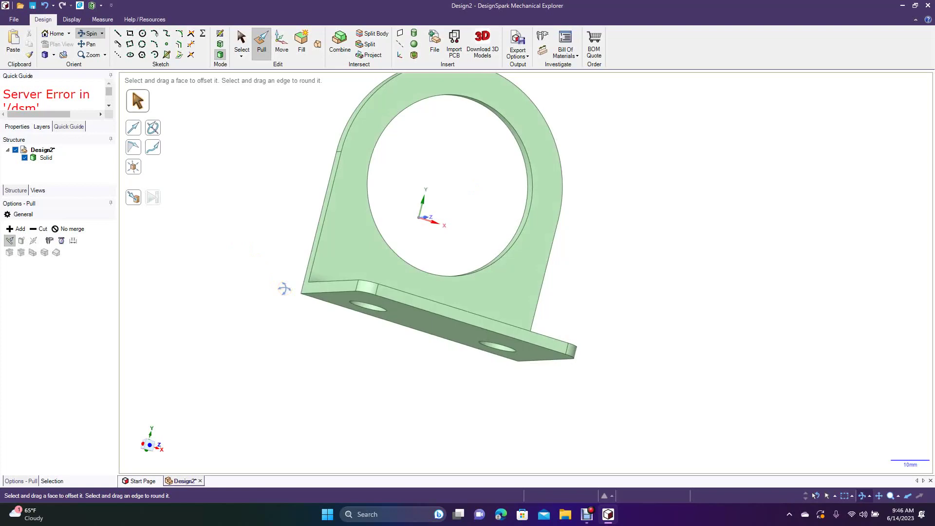
Step: Switch to Microsoft Edge, search the web for mcmaster-carr and open the McMaster-Carr website
{"action": "left_click", "coordinate": [501, 514]}
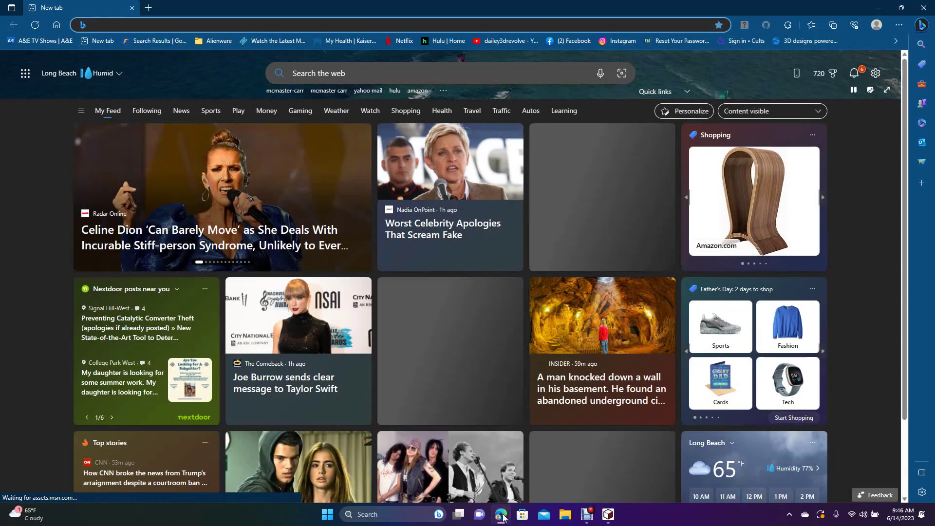
{"action": "left_click", "coordinate": [341, 73]}
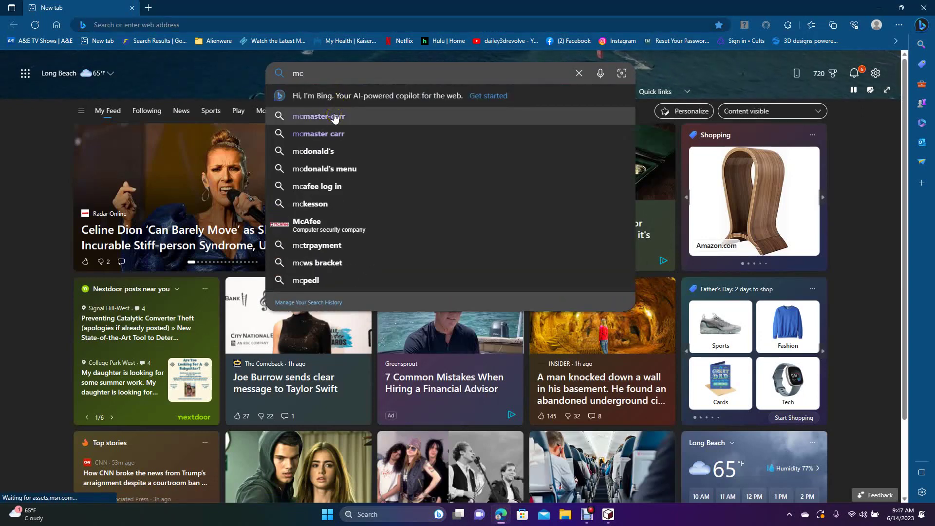
{"action": "left_click", "coordinate": [332, 119]}
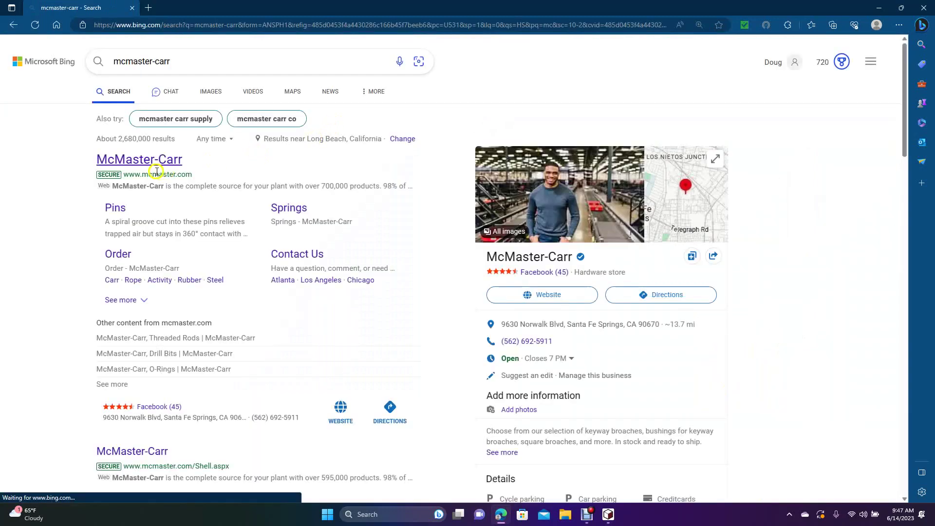
{"action": "left_click", "coordinate": [146, 161]}
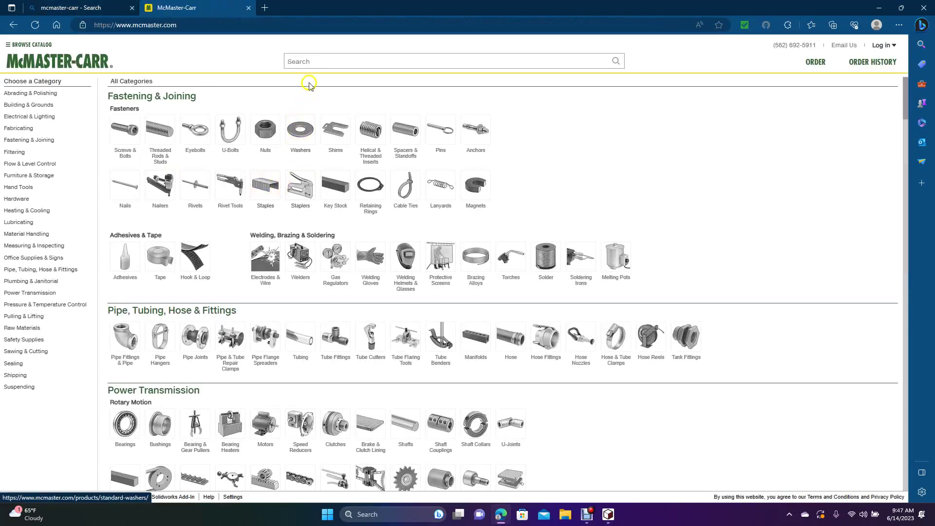
{"action": "left_click", "coordinate": [312, 60]}
{"action": "type", "text": "o"}
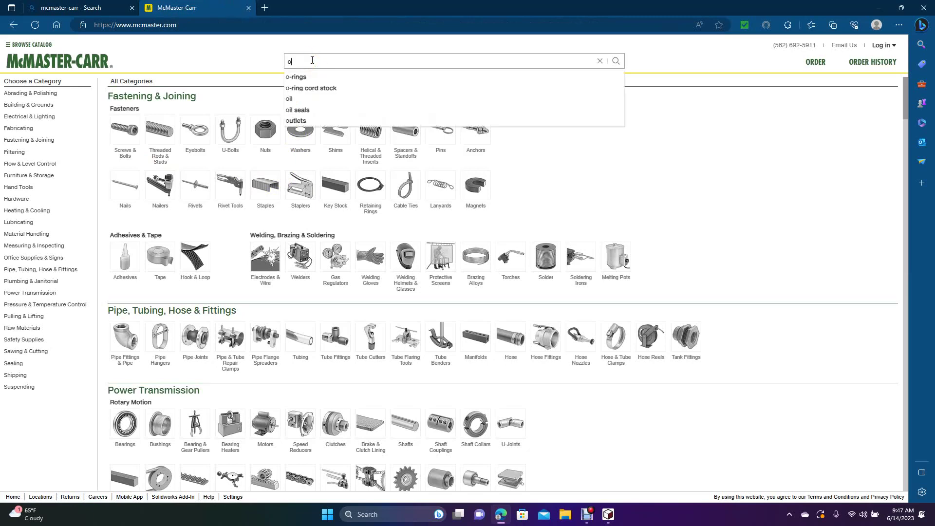
{"action": "type", "text": "il fun"}
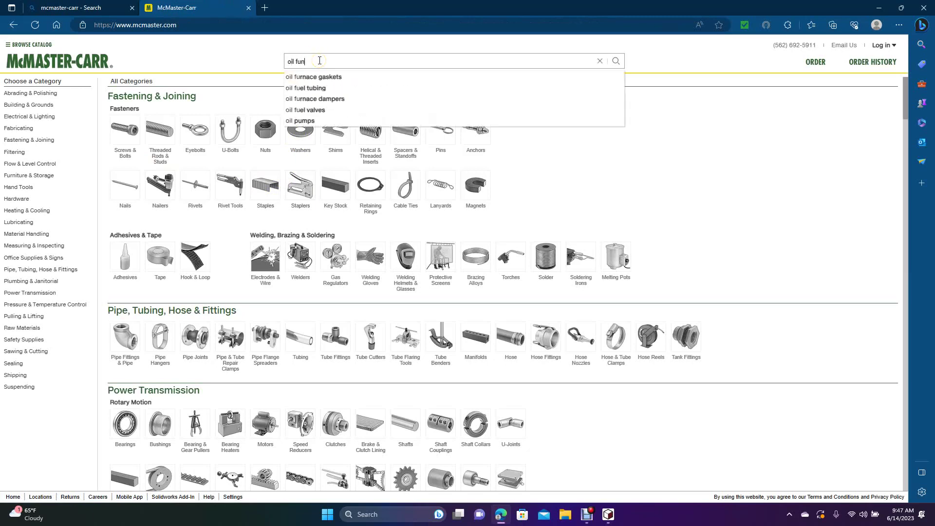
{"action": "type", "text": "nel"}
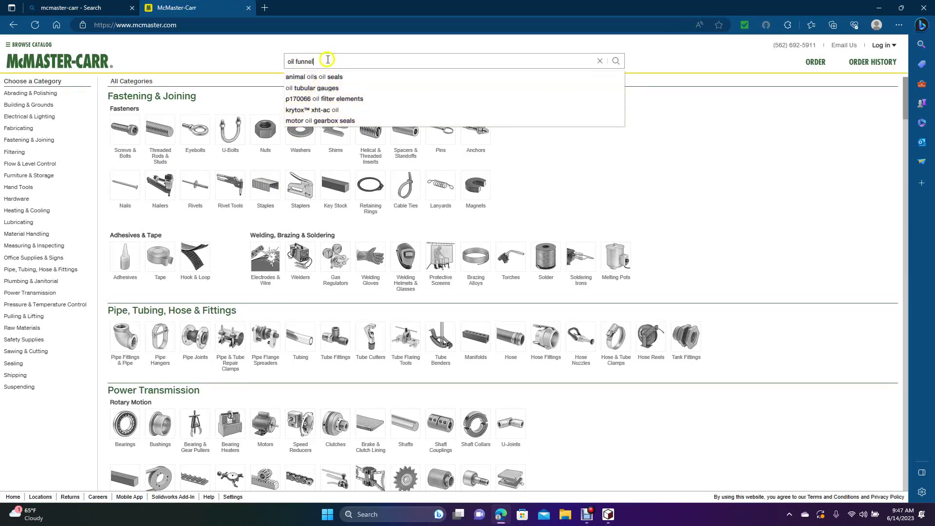
{"action": "left_click_drag", "start_coordinate": [324, 62], "coordinate": [277, 60]}
{"action": "type", "text": "oil"}
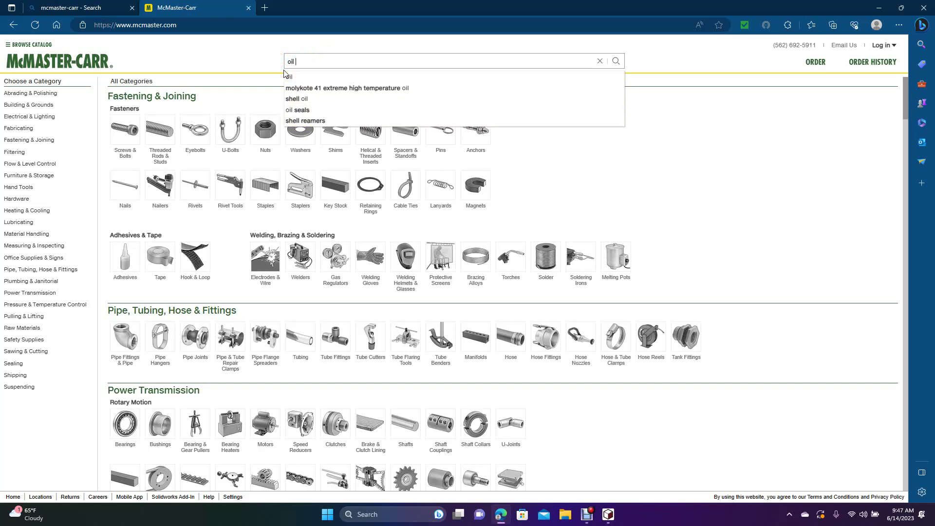
{"action": "type", "text": "funn"}
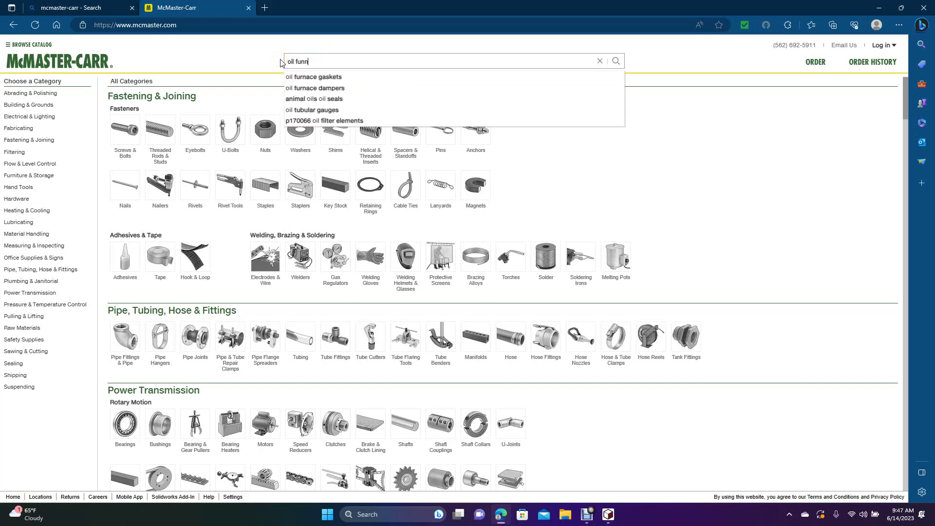
{"action": "type", "text": "le"}
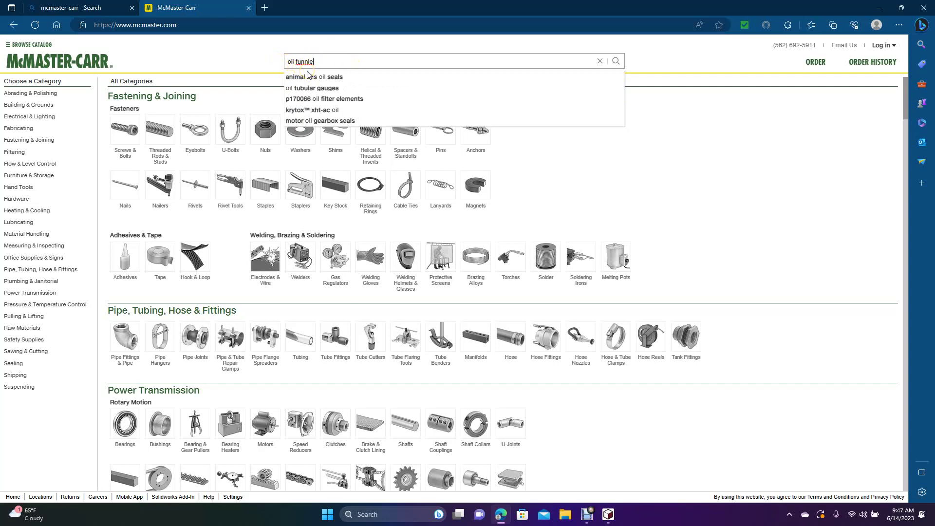
{"action": "key", "text": "BackSpace"}
{"action": "key", "text": "BackSpace"}
{"action": "key", "text": "BackSpace"}
{"action": "key", "text": "BackSpace"}
{"action": "key", "text": "BackSpace"}
{"action": "key", "text": "BackSpace"}
{"action": "key", "text": "BackSpace"}
{"action": "key", "text": "BackSpace"}
{"action": "key", "text": "BackSpace"}
{"action": "key", "text": "BackSpace"}
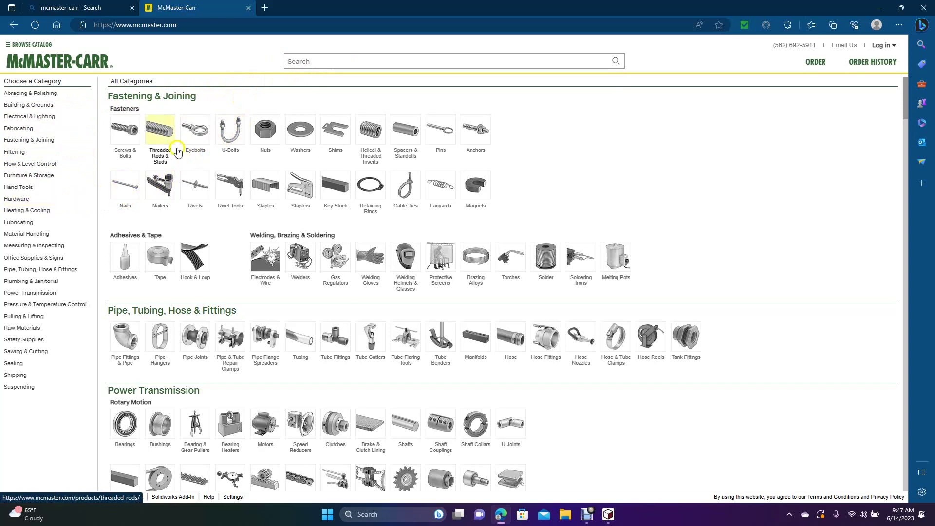
Step: Search the McMaster-Carr catalog for funnels
{"action": "left_click", "coordinate": [317, 64]}
{"action": "left_click", "coordinate": [318, 62]}
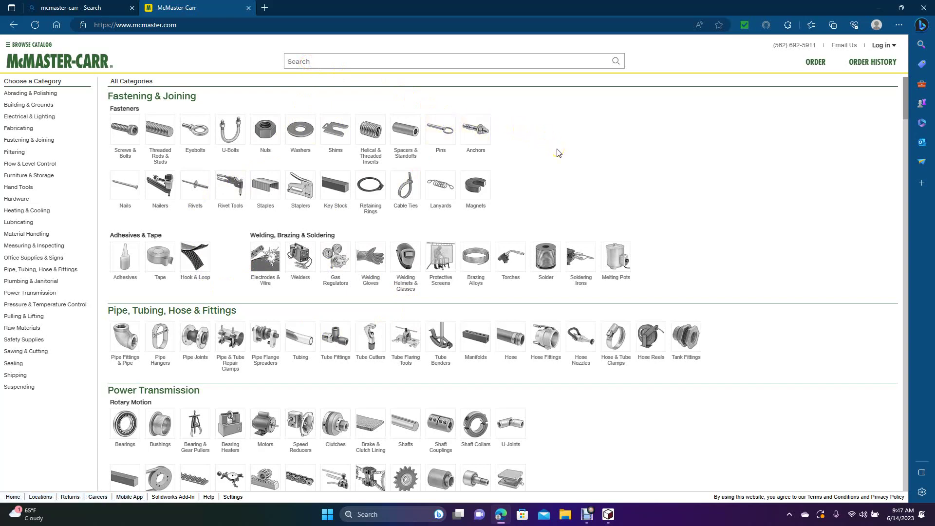
{"action": "type", "text": "unn"}
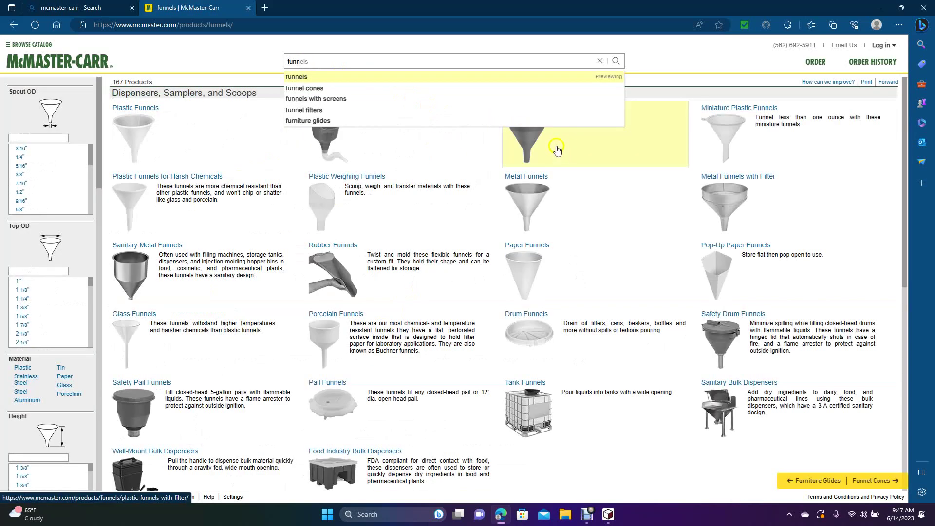
{"action": "key", "text": "BackSpace"}
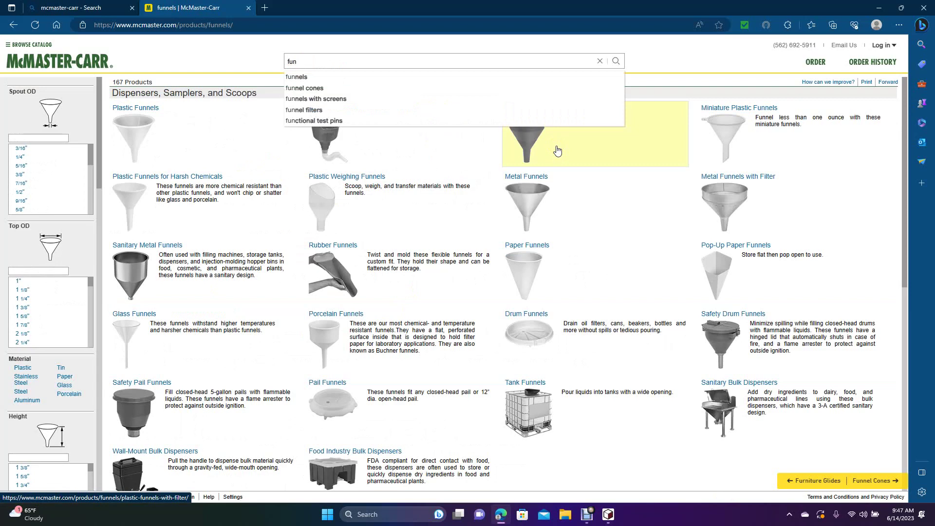
{"action": "left_click", "coordinate": [307, 77]}
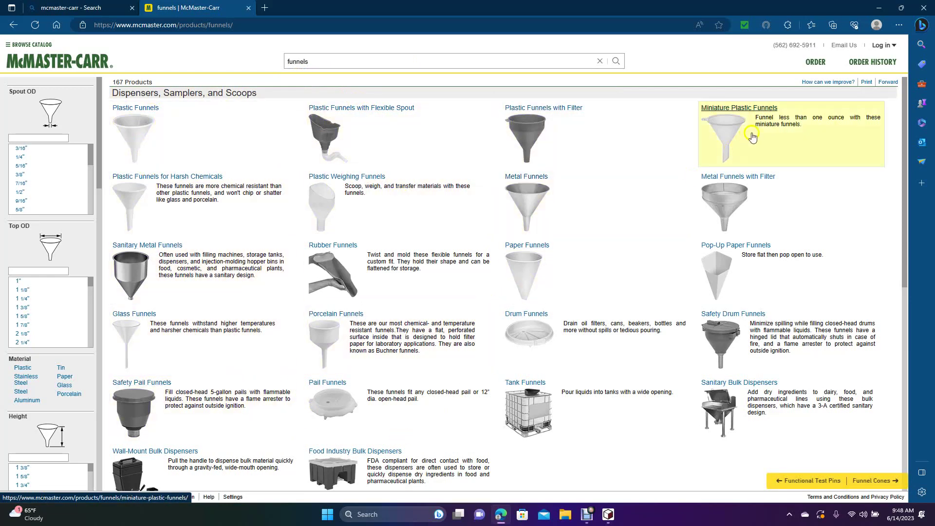
Step: Download the 2-D PDF drawing of miniature plastic funnel 1479T84 (1/2 fl. oz.) and show the file in its Downloads folder
{"action": "left_click", "coordinate": [771, 125]}
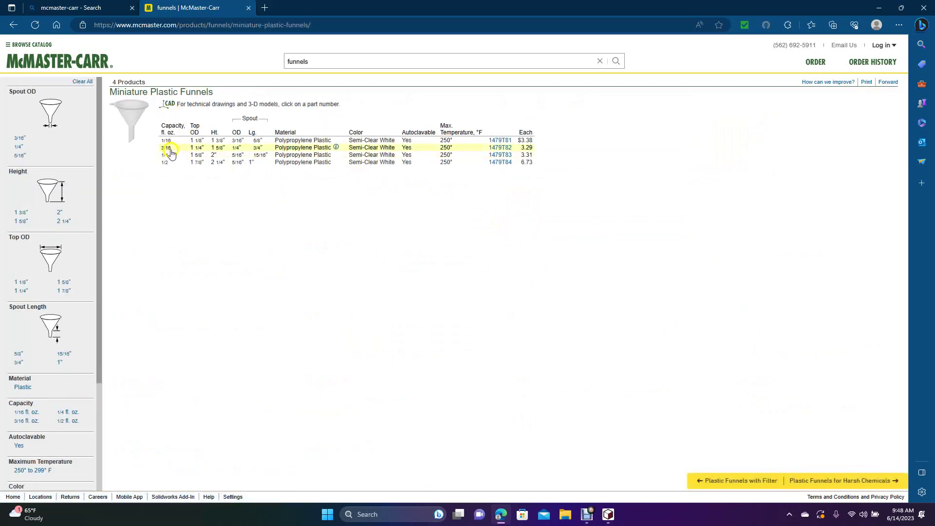
{"action": "left_click", "coordinate": [501, 162]}
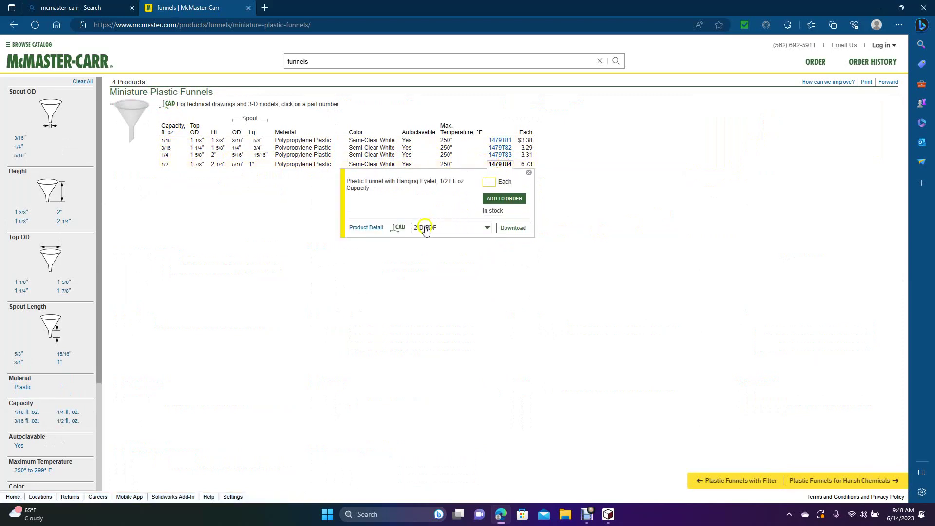
{"action": "left_click", "coordinate": [512, 228]}
{"action": "left_click", "coordinate": [800, 63]}
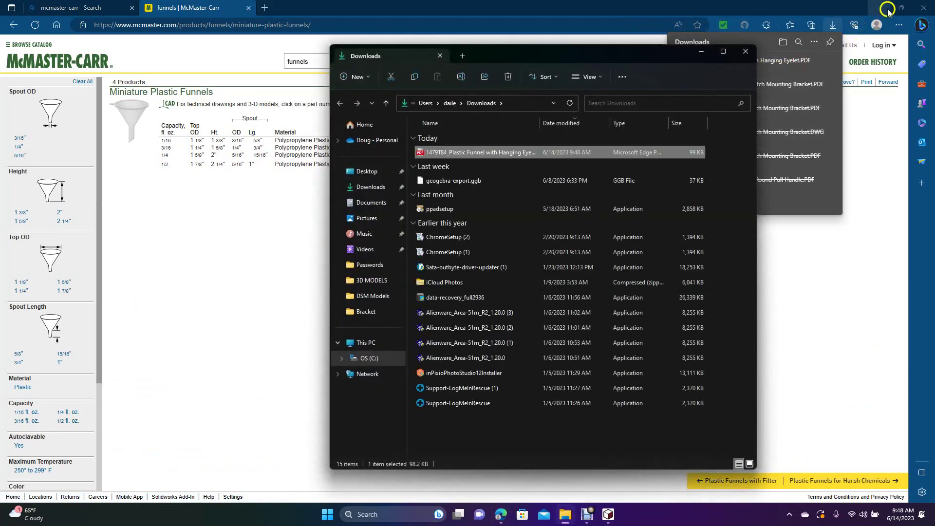
Step: Move the 1479T84 plastic funnel PDF from the Downloads folder to the desktop and close the folder
{"action": "left_click", "coordinate": [881, 9]}
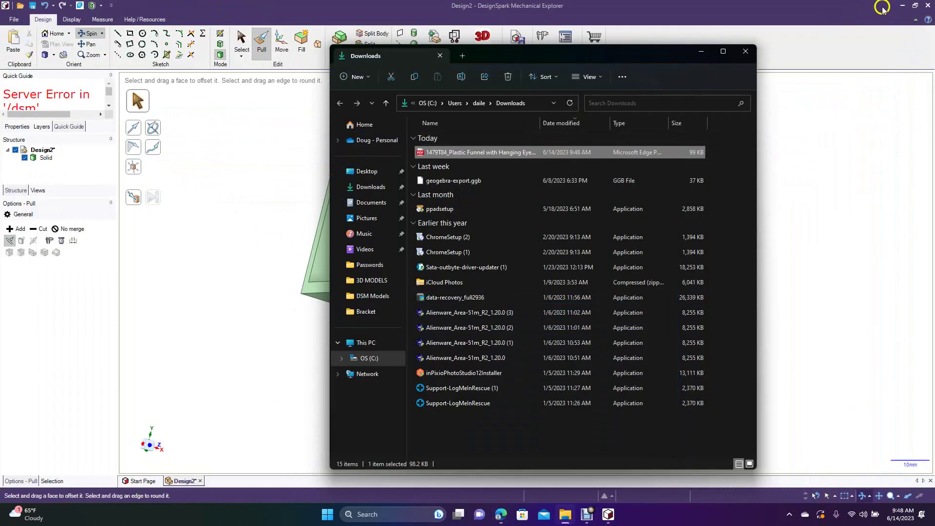
{"action": "left_click", "coordinate": [902, 6]}
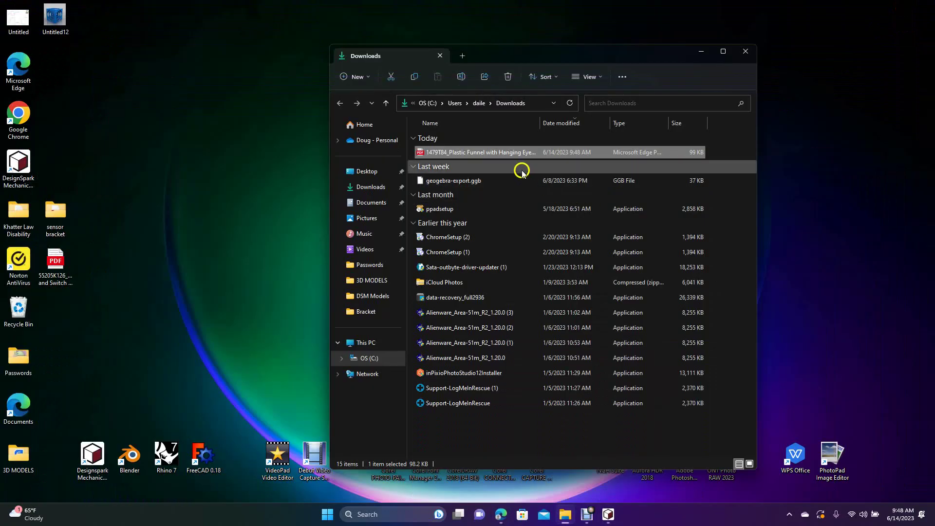
{"action": "left_click_drag", "start_coordinate": [501, 155], "coordinate": [156, 226]}
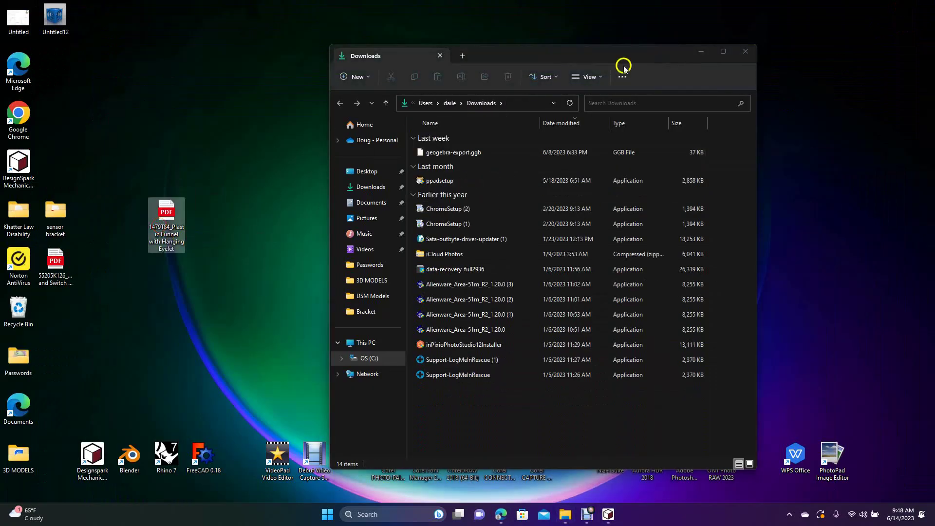
{"action": "left_click", "coordinate": [745, 51]}
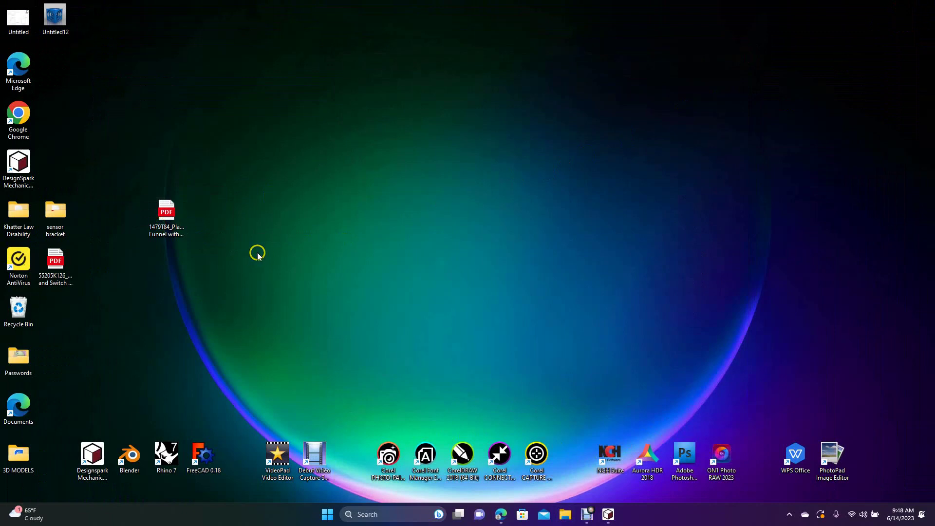
Step: Open the 1479T84 funnel PDF from the desktop and capture a screenshot of its dimensioned views and 3D picture
{"action": "double_click", "coordinate": [167, 213]}
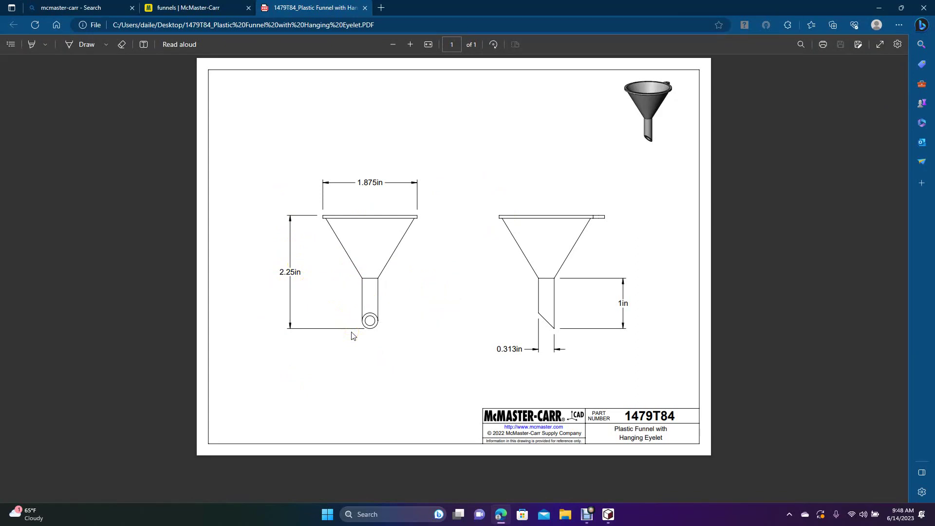
{"action": "key", "text": "super+shift+s"}
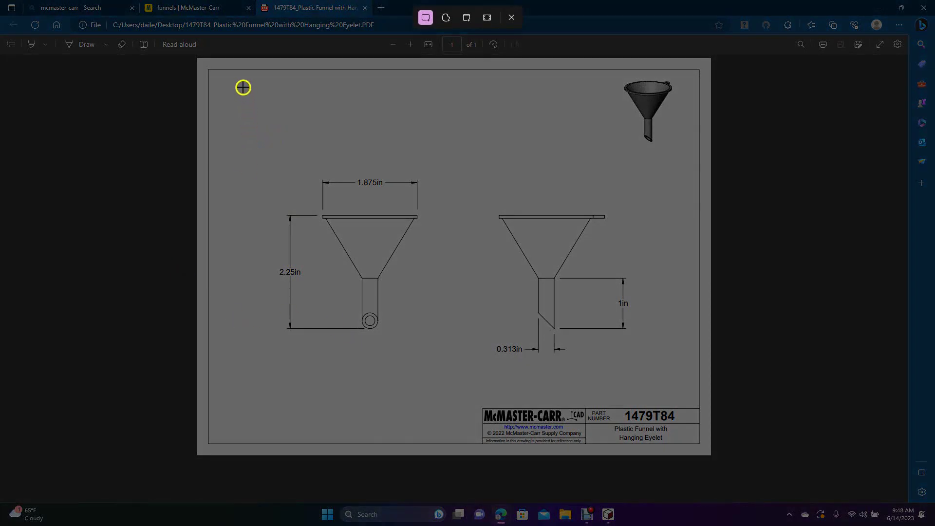
{"action": "left_click_drag", "start_coordinate": [239, 73], "coordinate": [692, 369]}
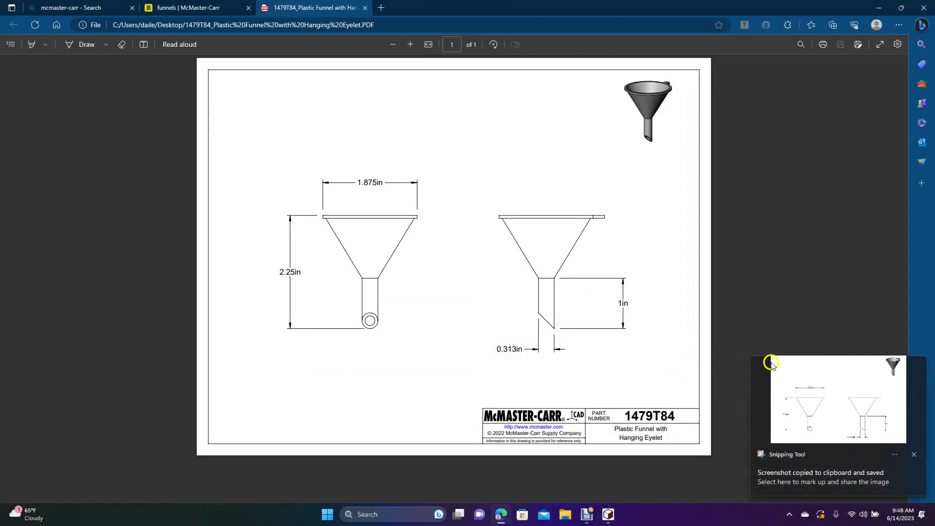
Step: Open Paint and paste the captured funnel drawing onto the blank canvas
{"action": "left_click", "coordinate": [327, 515]}
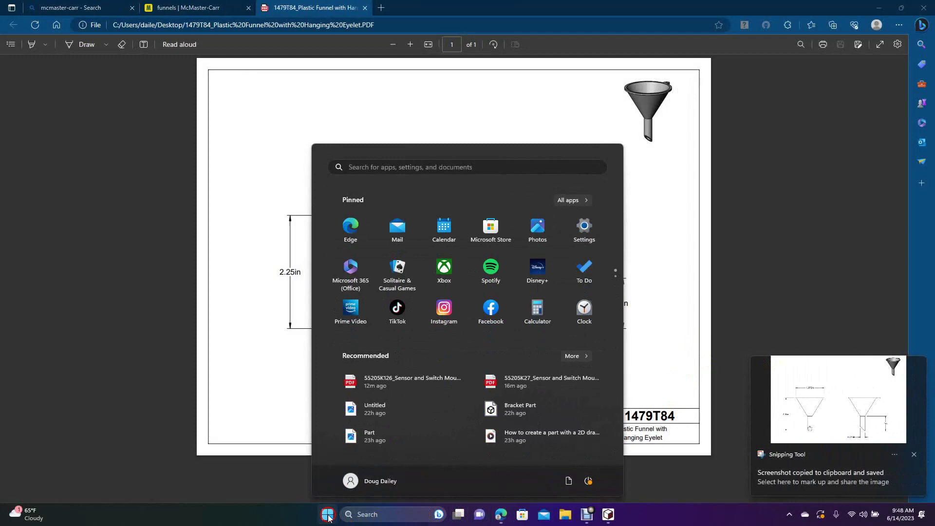
{"action": "left_click", "coordinate": [373, 169]}
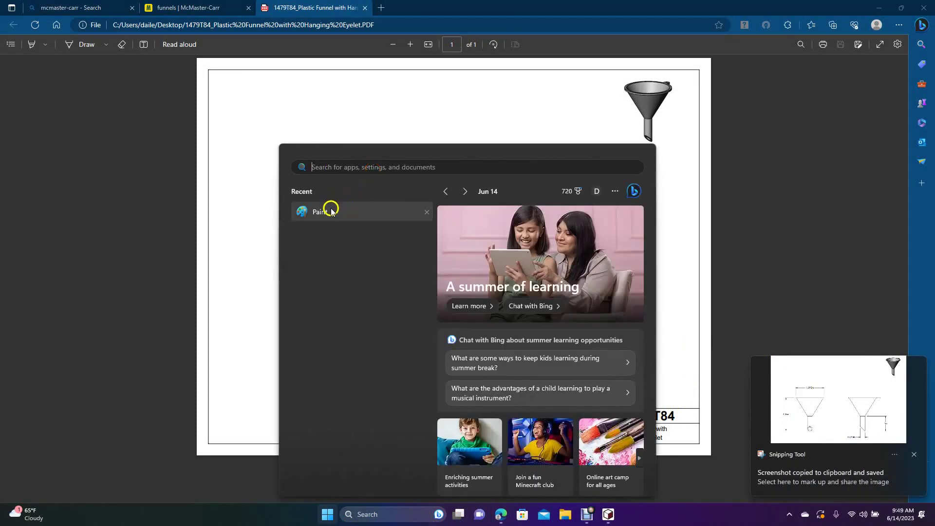
{"action": "left_click", "coordinate": [329, 213]}
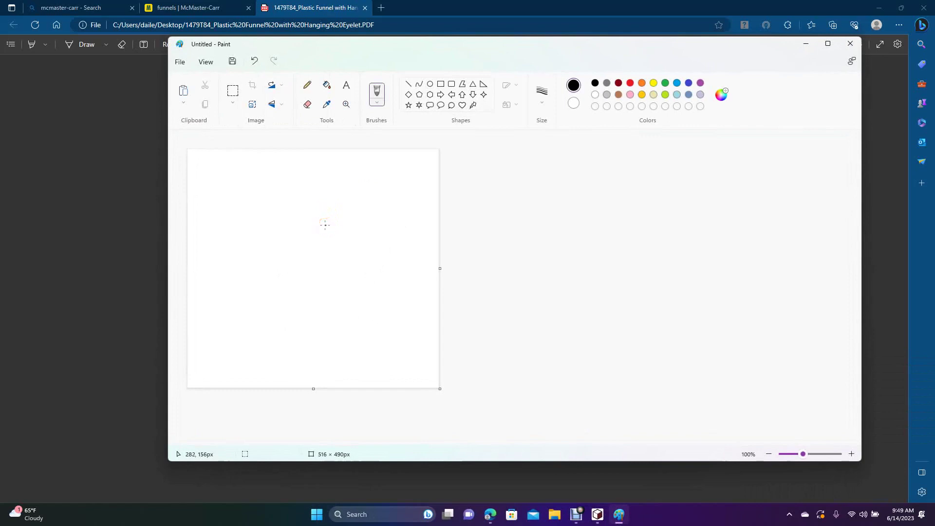
{"action": "key", "text": "ctrl+v"}
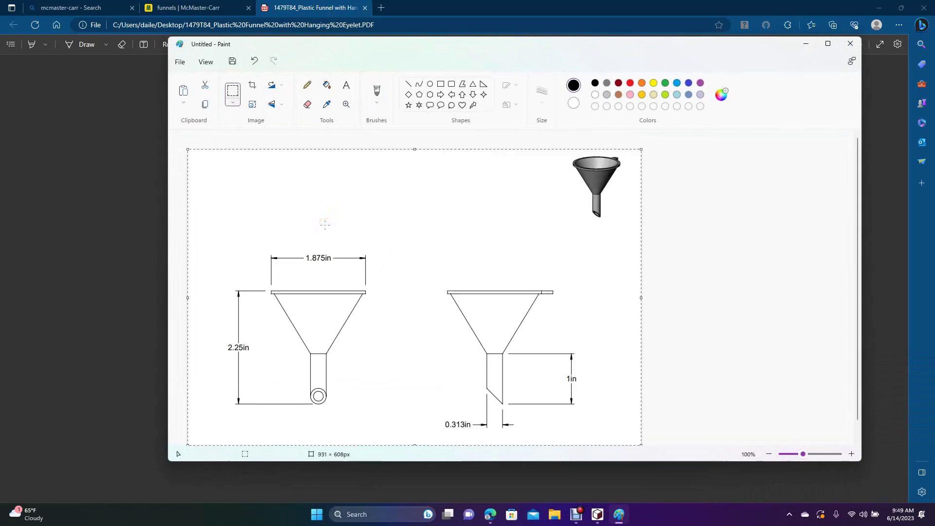
Step: Crop the funnel drawing to its selection, save it to the desktop as the JPEG Untitled 2, and close Paint and the browser
{"action": "left_click", "coordinate": [252, 86]}
{"action": "left_click", "coordinate": [178, 61]}
{"action": "mouse_move", "coordinate": [205, 143]}
{"action": "left_click", "coordinate": [316, 163]}
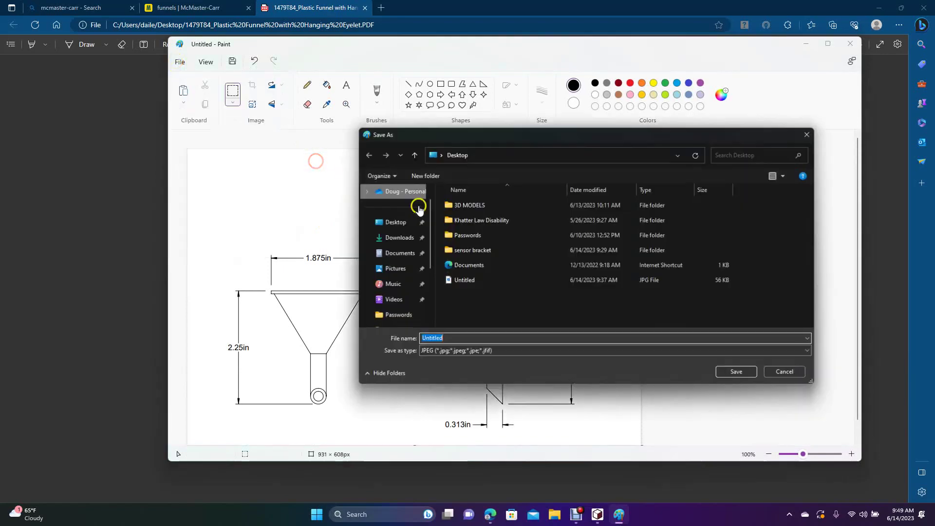
{"action": "left_click", "coordinate": [395, 221]}
{"action": "double_click", "coordinate": [449, 340]}
{"action": "left_click", "coordinate": [450, 339]}
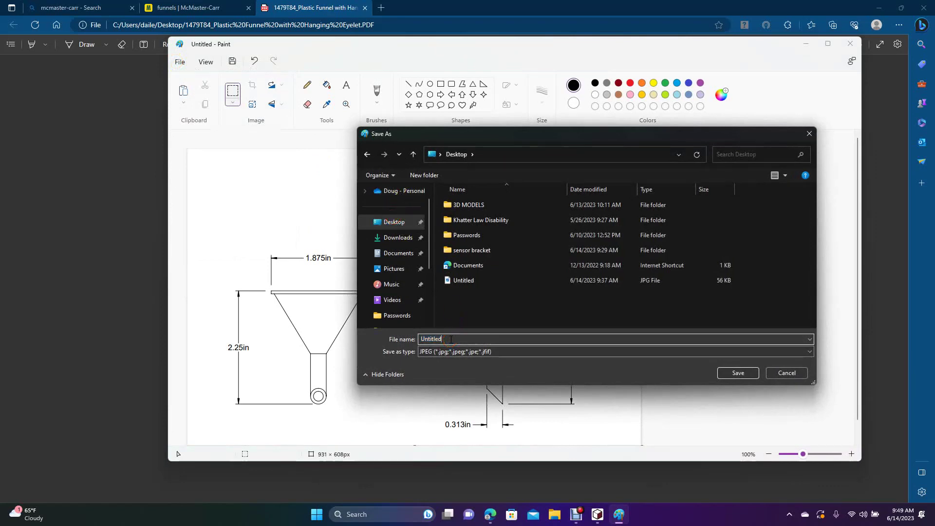
{"action": "left_click", "coordinate": [737, 373]}
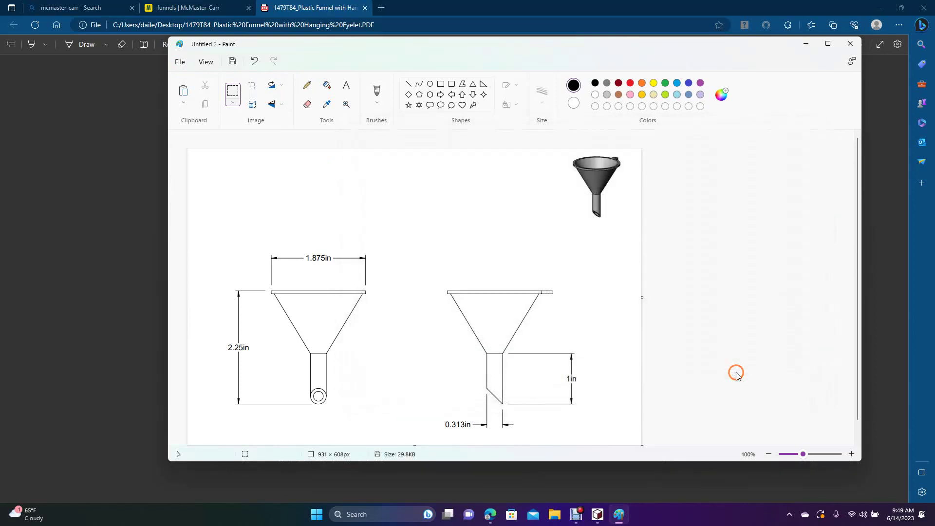
{"action": "left_click", "coordinate": [851, 43]}
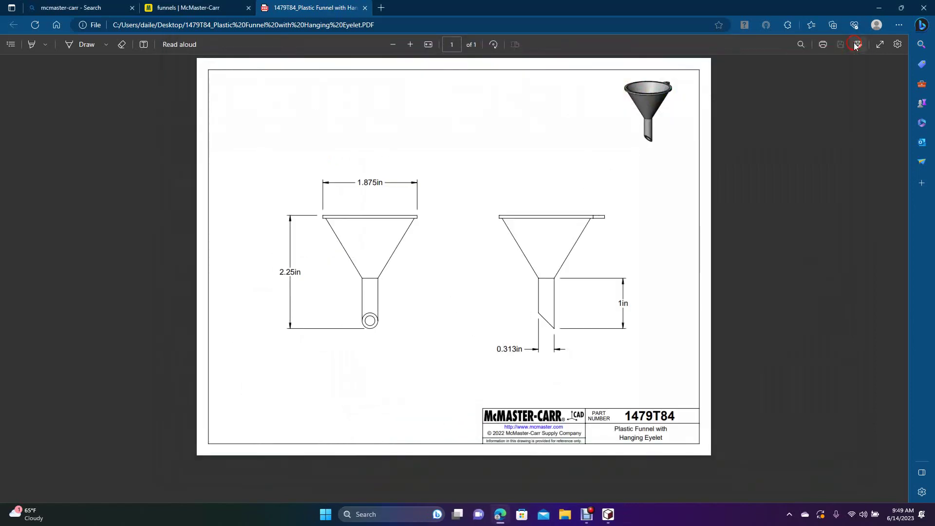
{"action": "left_click", "coordinate": [930, 8]}
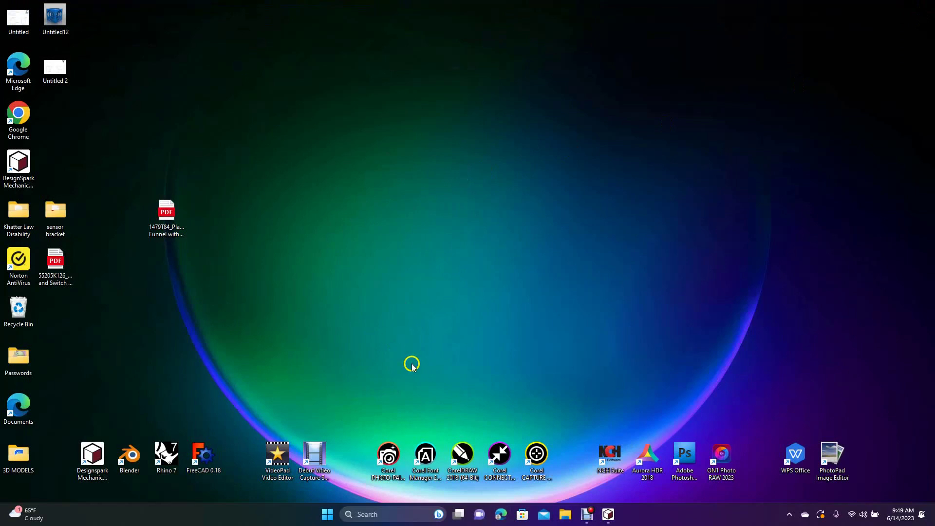
Step: Switch to DesignSpark Mechanical and orient the sensor bracket to the Top view
{"action": "left_click", "coordinate": [609, 514]}
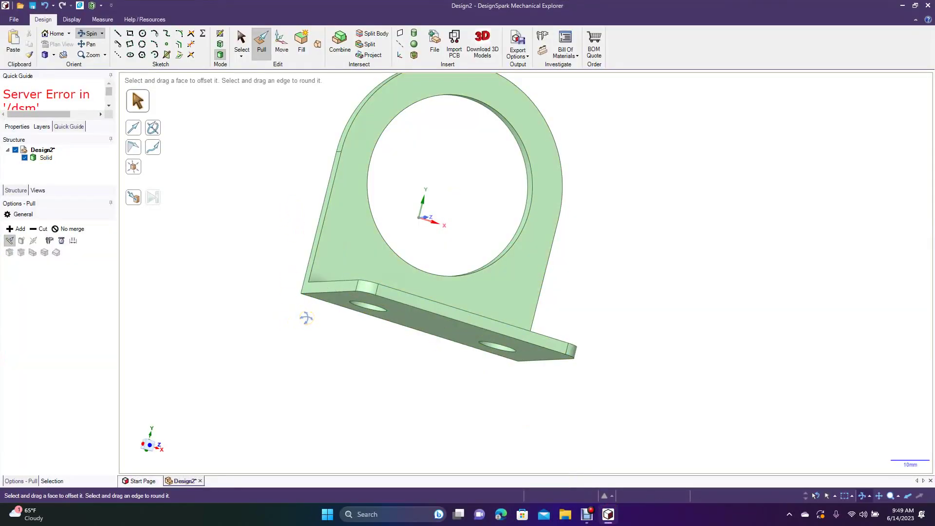
{"action": "scroll", "coordinate": [306, 318], "scroll_direction": "down", "scroll_amount": 3}
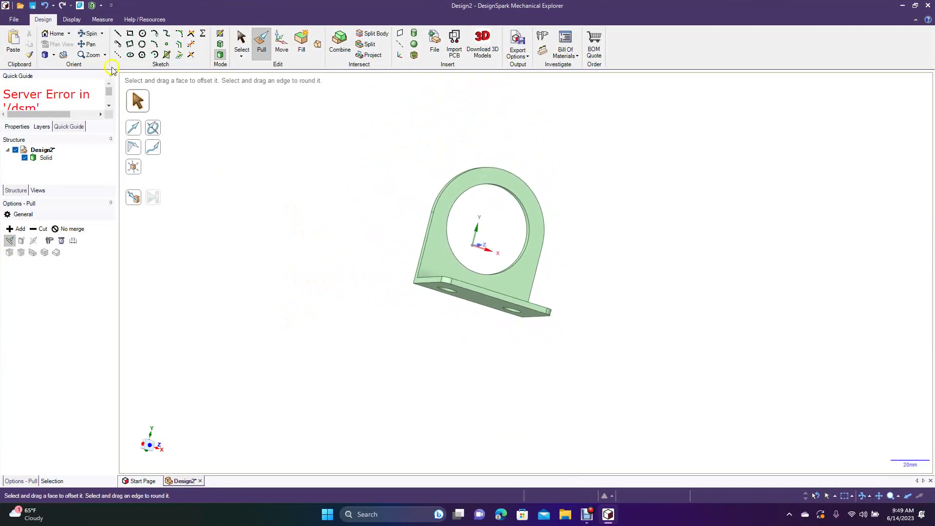
{"action": "left_click", "coordinate": [54, 55]}
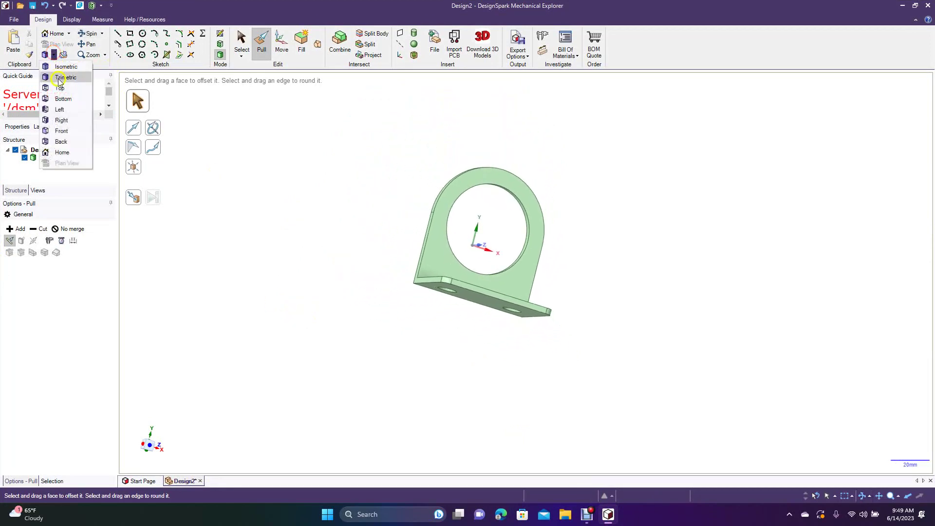
{"action": "left_click", "coordinate": [63, 94]}
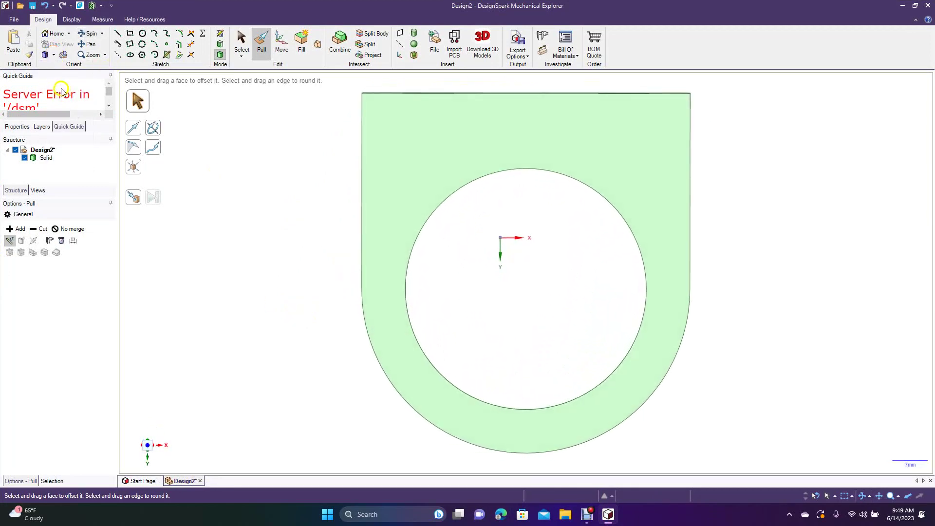
{"action": "left_click", "coordinate": [54, 55]}
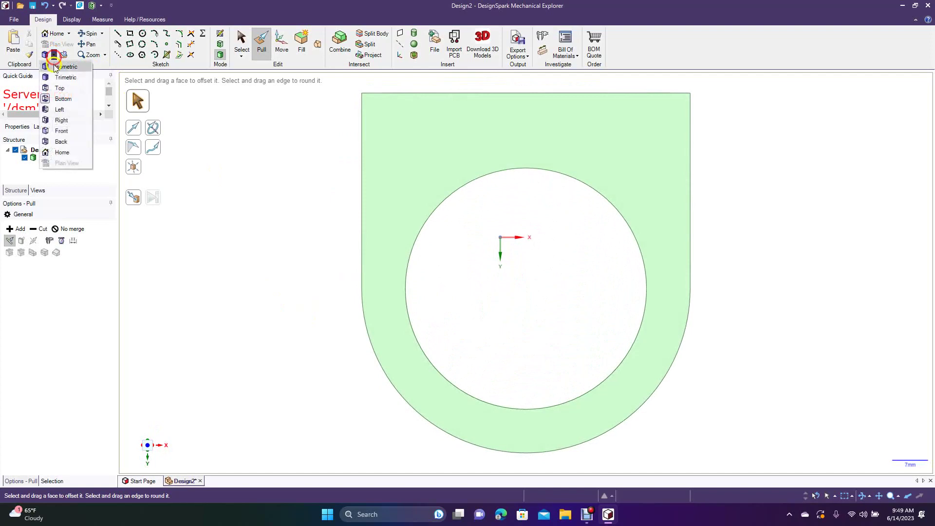
{"action": "left_click", "coordinate": [61, 93]}
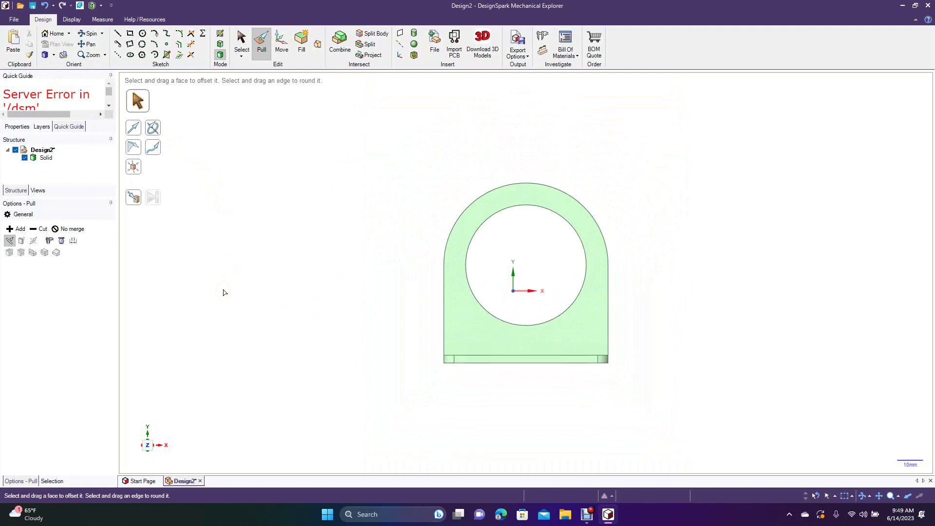
Step: Insert the desktop image Untitled 2 into the bracket design, listing All Files (*.*), and place it over the bracket near the origin
{"action": "left_click", "coordinate": [436, 44]}
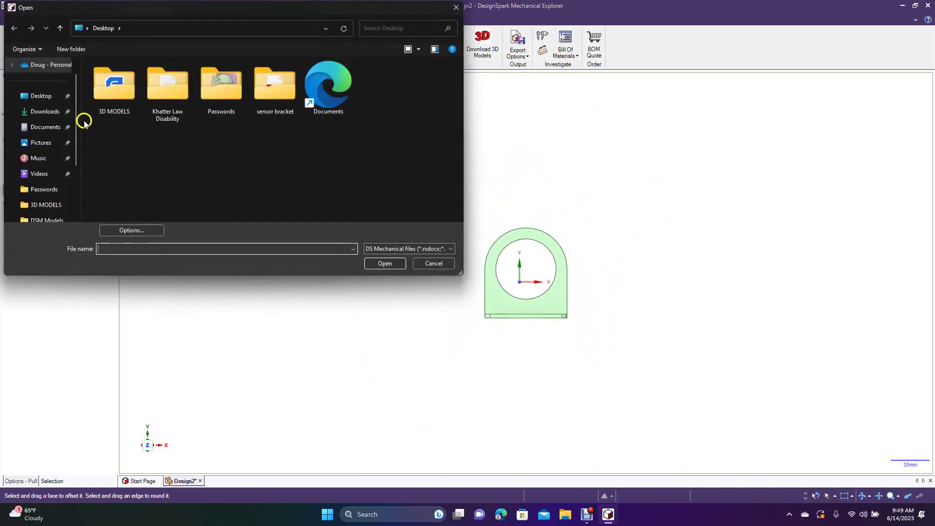
{"action": "left_click", "coordinate": [43, 96]}
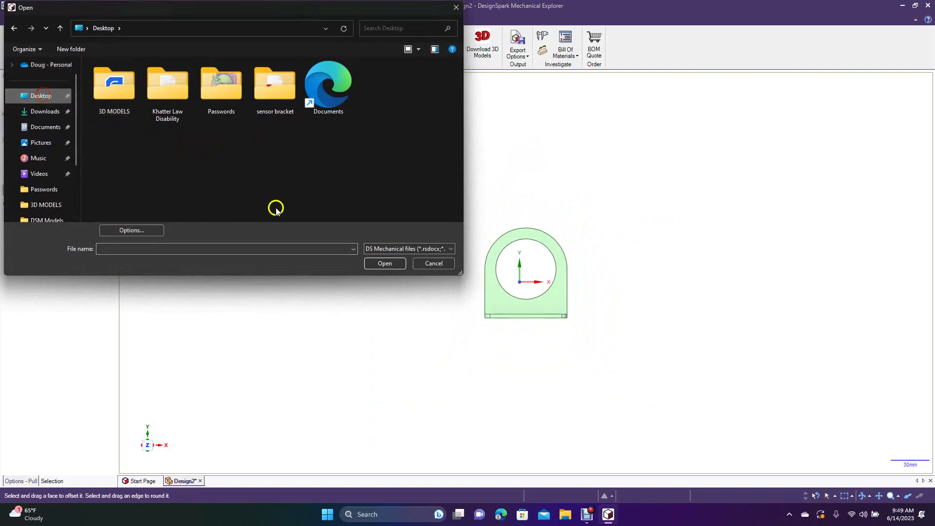
{"action": "left_click", "coordinate": [396, 248]}
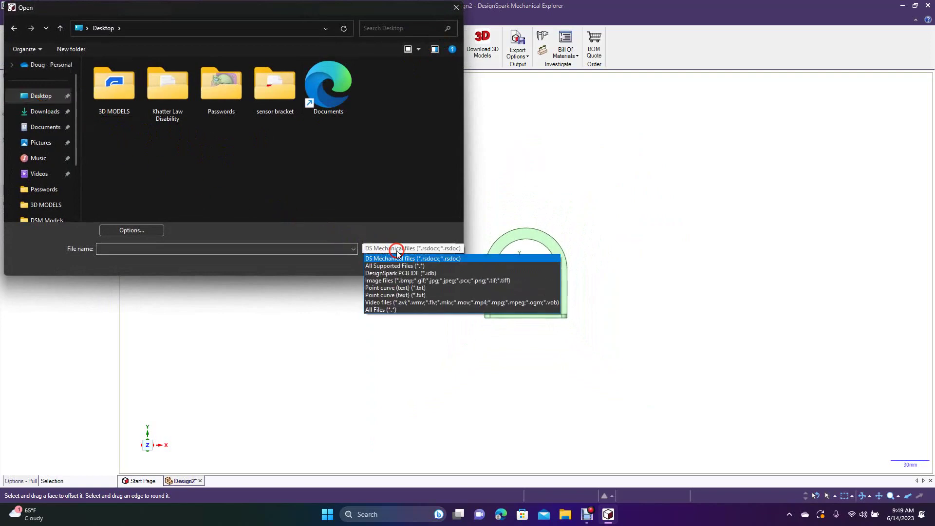
{"action": "left_click", "coordinate": [396, 310]}
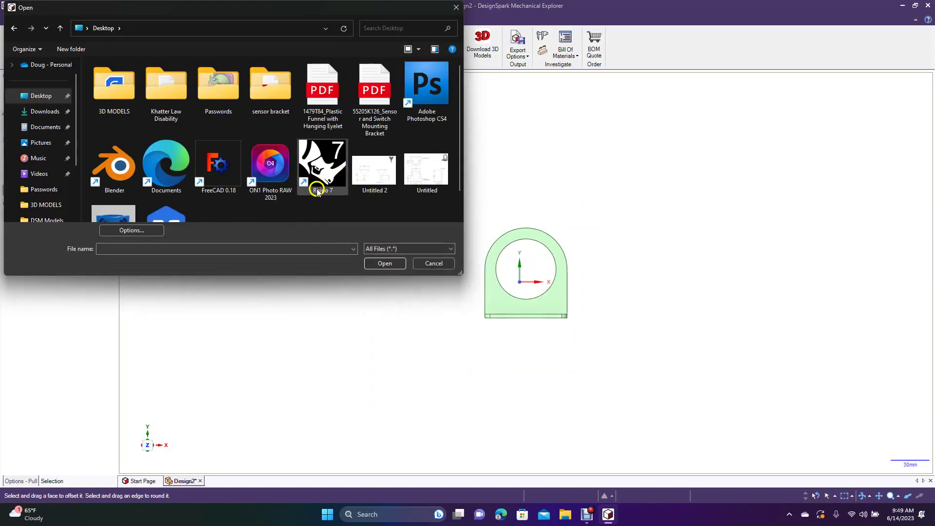
{"action": "double_click", "coordinate": [383, 170]}
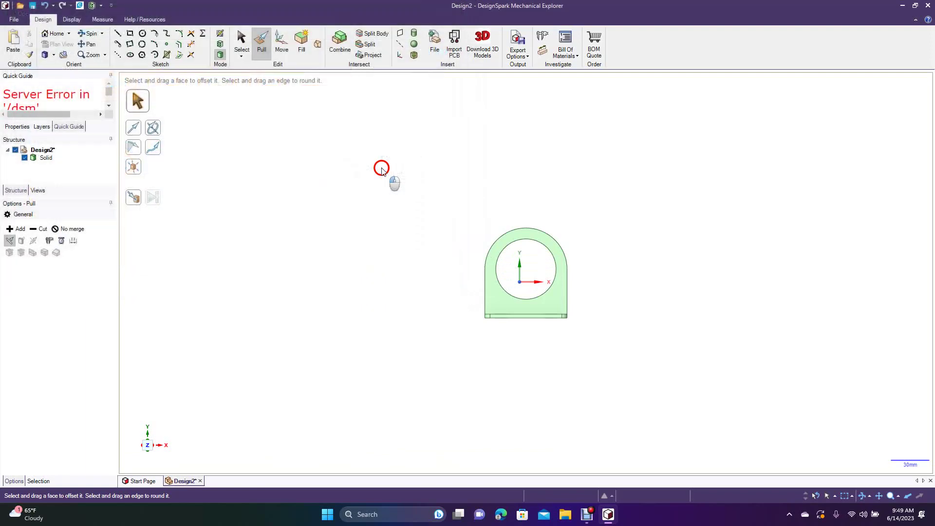
{"action": "left_click", "coordinate": [711, 195]}
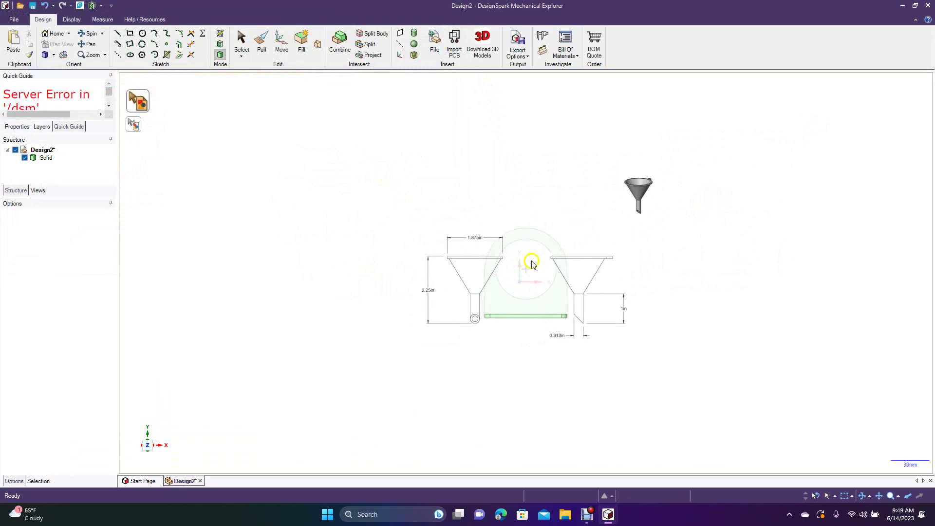
{"action": "left_click", "coordinate": [522, 272]}
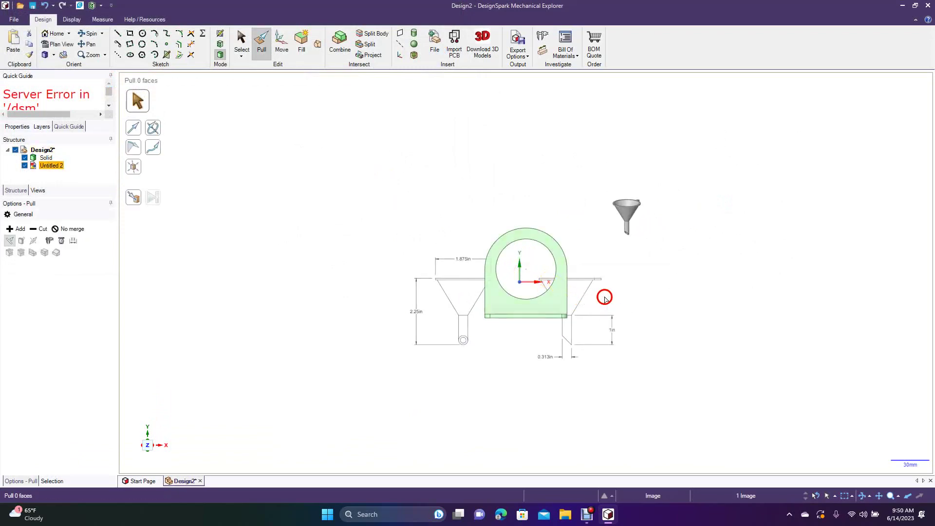
Step: Move the inserted funnel drawing clear of the bracket along positive X and enlarge it until its dimensions are readable
{"action": "left_click", "coordinate": [241, 45]}
{"action": "mouse_move", "coordinate": [574, 278]}
{"action": "left_mouse_down"}
{"action": "mouse_move", "coordinate": [577, 286]}
{"action": "mouse_move", "coordinate": [817, 238]}
{"action": "left_mouse_up"}
{"action": "scroll", "coordinate": [759, 338], "scroll_direction": "down", "scroll_amount": 5}
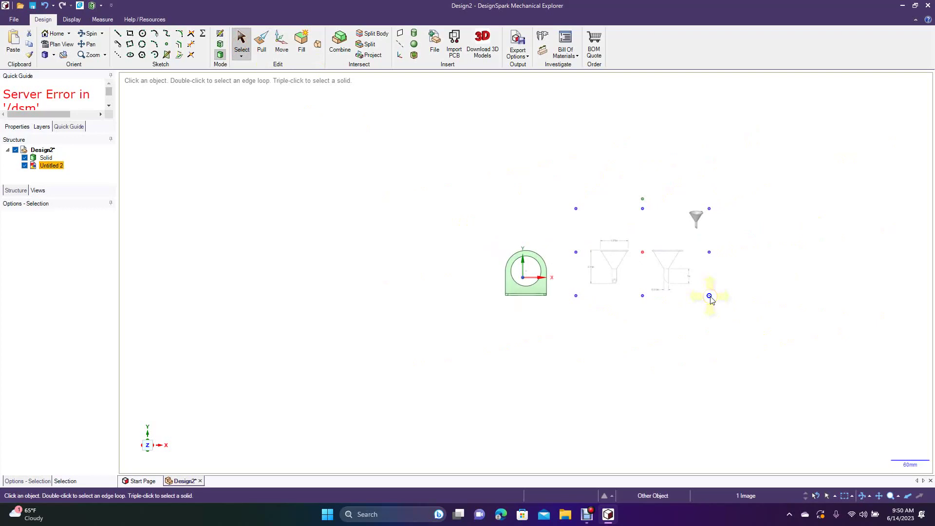
{"action": "left_click_drag", "start_coordinate": [709, 297], "coordinate": [897, 463]}
{"action": "left_click_drag", "start_coordinate": [682, 396], "coordinate": [701, 302]}
{"action": "left_click", "coordinate": [633, 385]}
{"action": "left_click", "coordinate": [640, 353]}
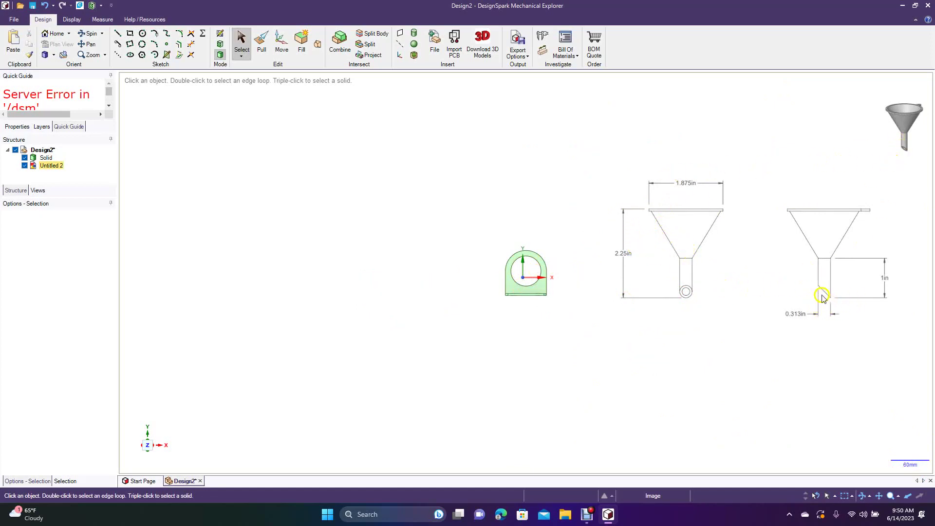
Step: Delete the enlarged funnel image and restore the design window to a smaller size that exposes the desktop files
{"action": "left_click", "coordinate": [683, 266]}
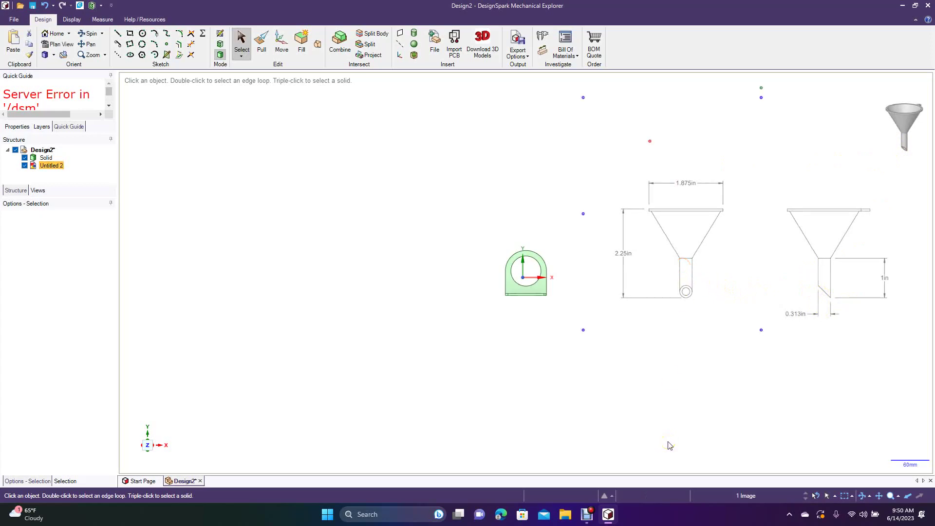
{"action": "key", "text": "Delete"}
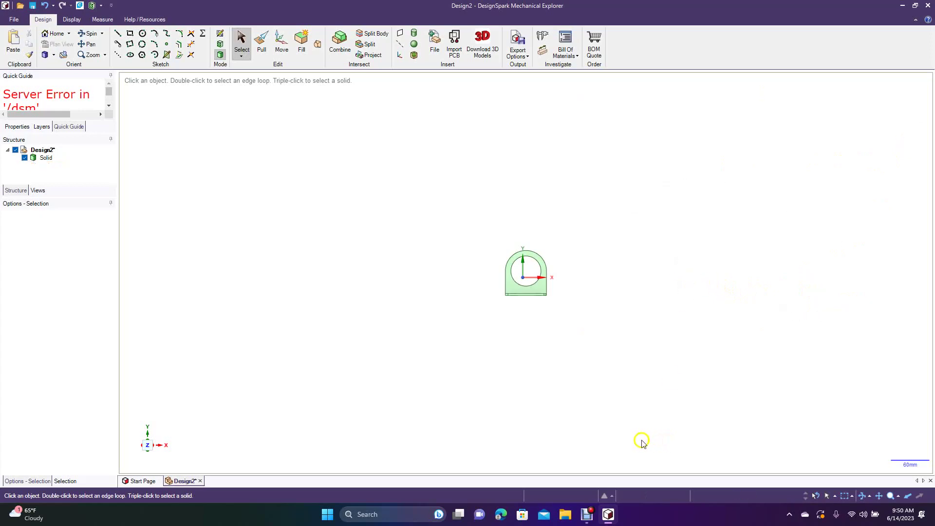
{"action": "left_click", "coordinate": [915, 6]}
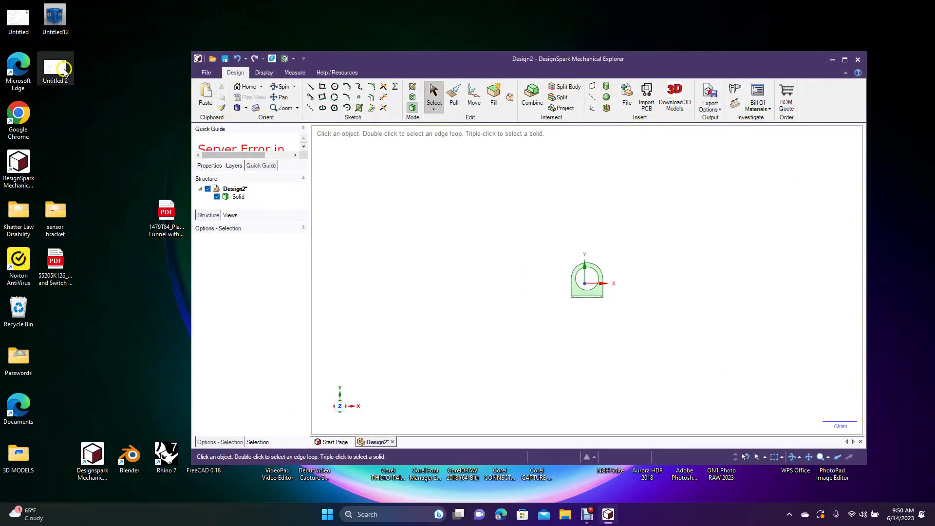
Step: Place the Untitled 2 image from the desktop into the design behind the bracket at the origin, and delete it again
{"action": "scroll", "coordinate": [485, 254], "scroll_direction": "up", "scroll_amount": 3}
{"action": "scroll", "coordinate": [485, 255], "scroll_direction": "up", "scroll_amount": 8}
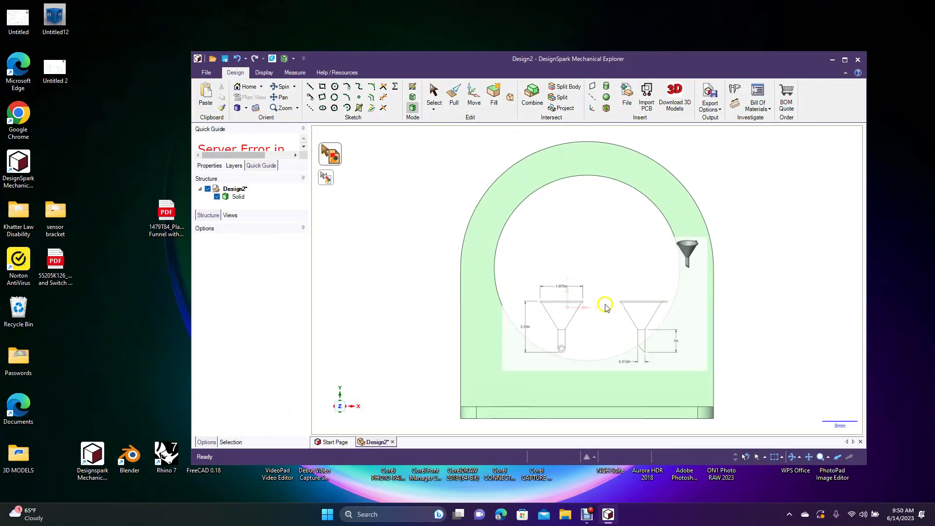
{"action": "left_click", "coordinate": [570, 296]}
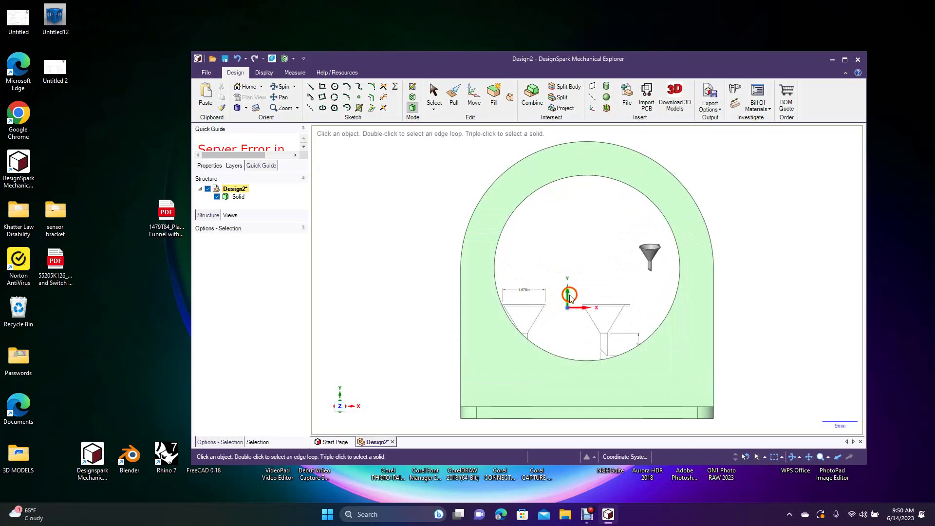
{"action": "left_click", "coordinate": [600, 311]}
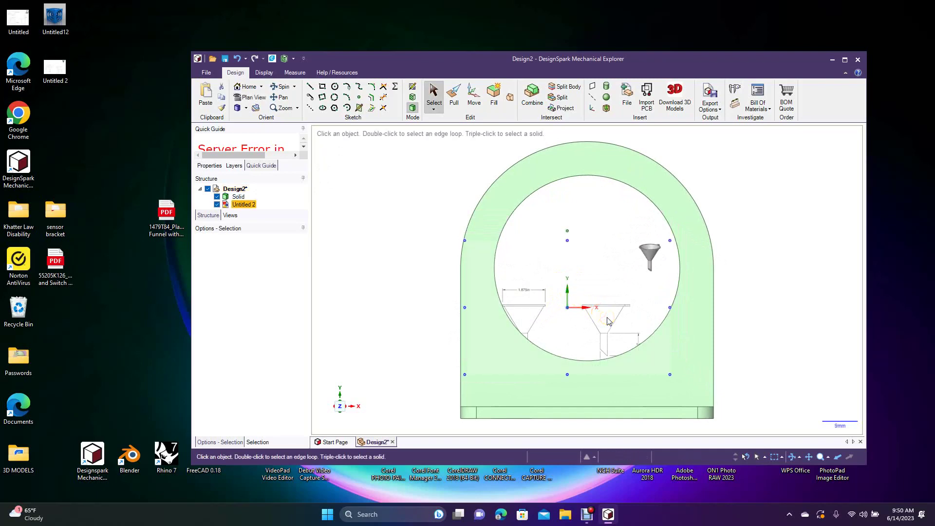
{"action": "key", "text": "Delete"}
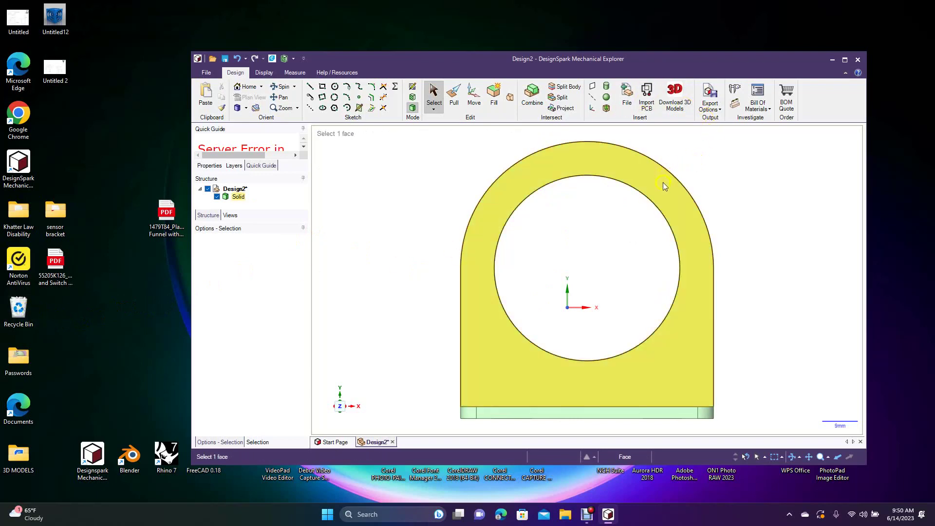
Step: Orient the bracket to the Trimetric view
{"action": "left_click", "coordinate": [246, 109]}
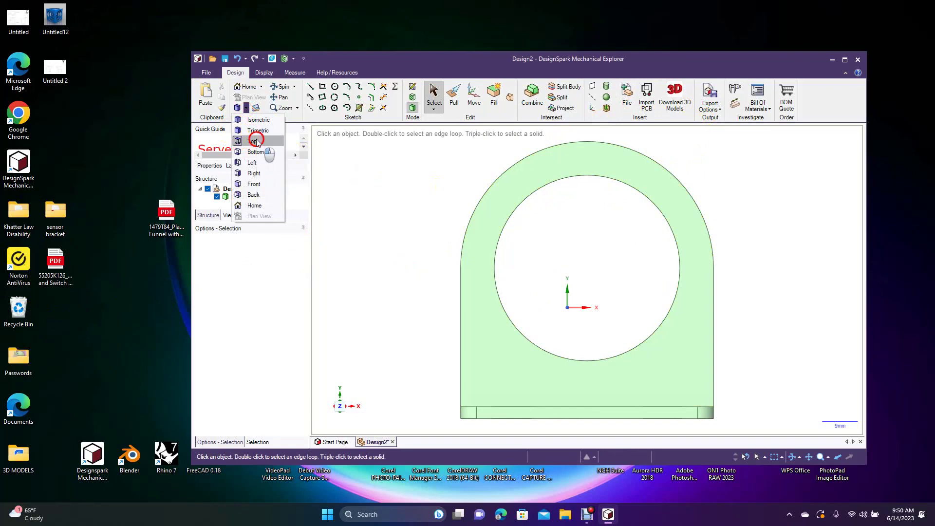
{"action": "left_click", "coordinate": [255, 140]}
{"action": "left_click", "coordinate": [247, 108]}
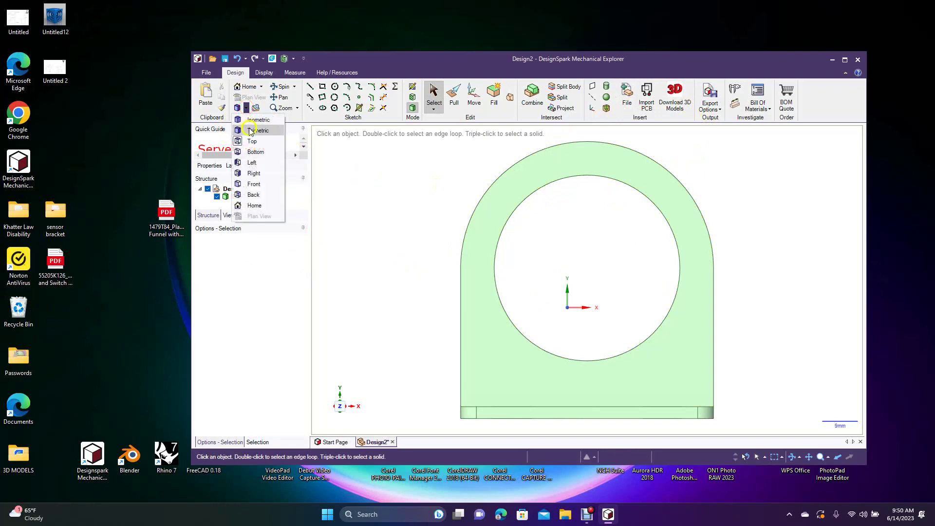
{"action": "left_click", "coordinate": [251, 130]}
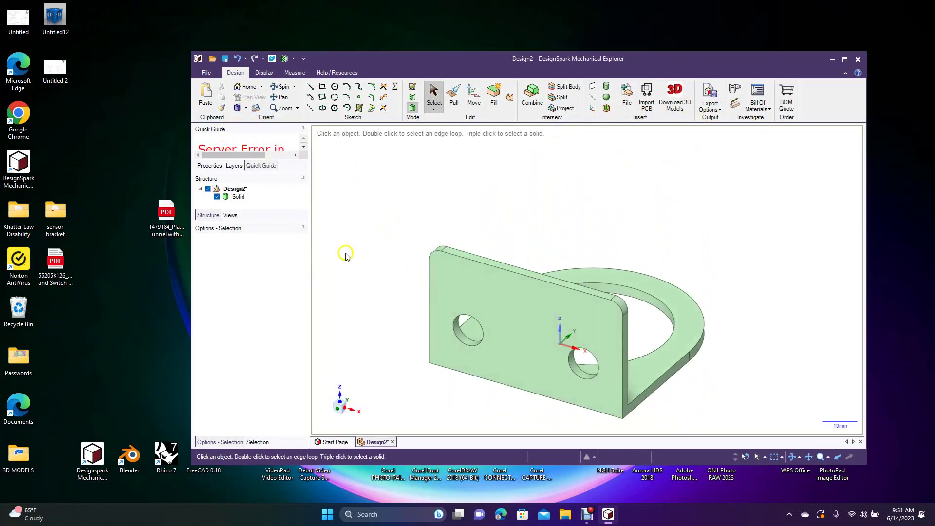